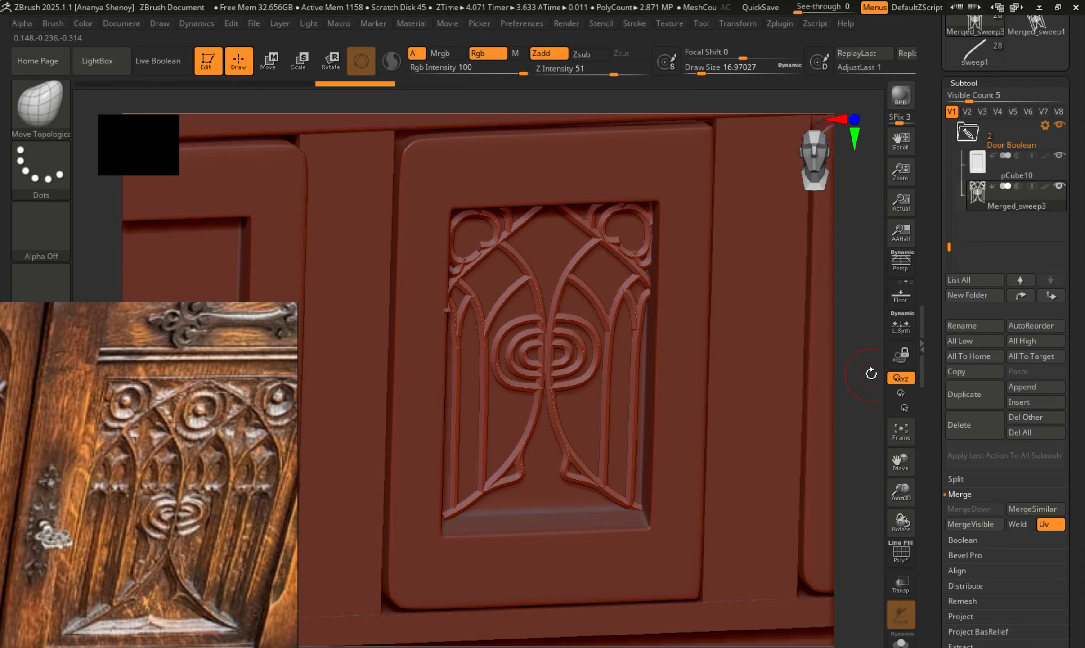
Isolate the cabinet's middle door, keeping only the door panel pCube10 and its ornament Merged_sweep3 visible.
left_click_drag(871, 373, 848, 362)
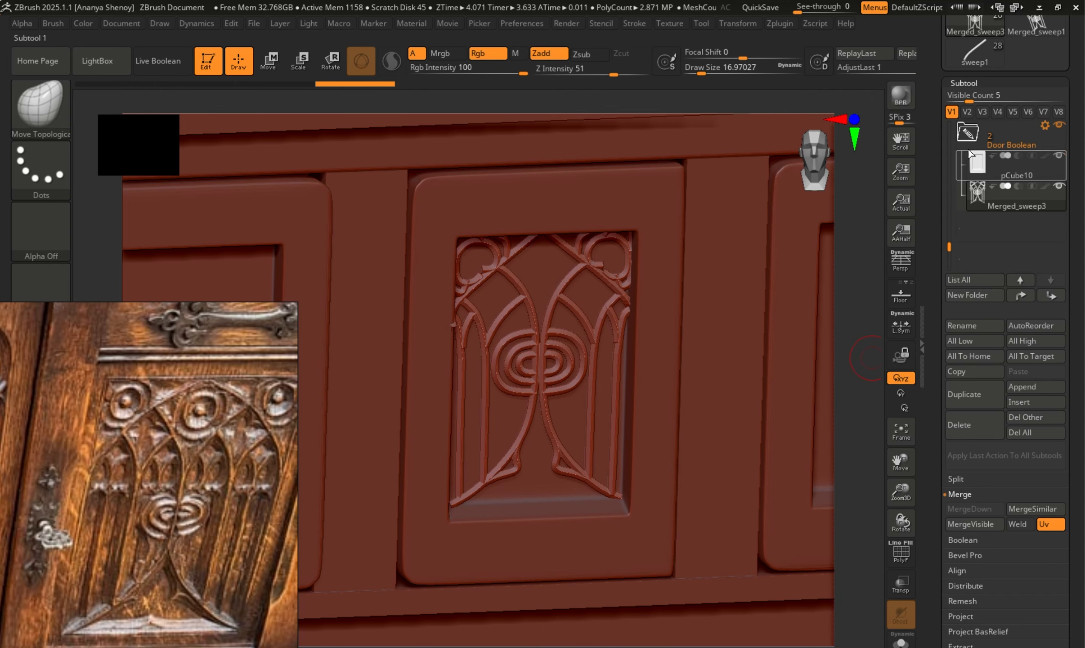
left_click_drag(949, 246, 951, 234)
key("f")
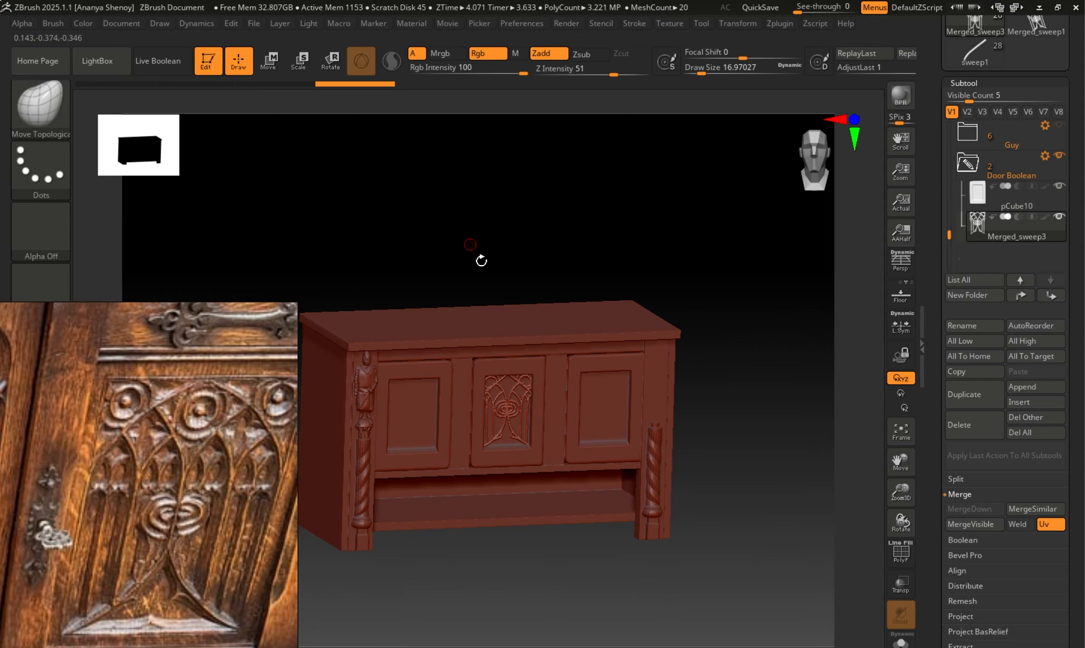
left_click_drag(496, 255, 721, 475, "alt")
left_click_drag(861, 430, 891, 286, "alt")
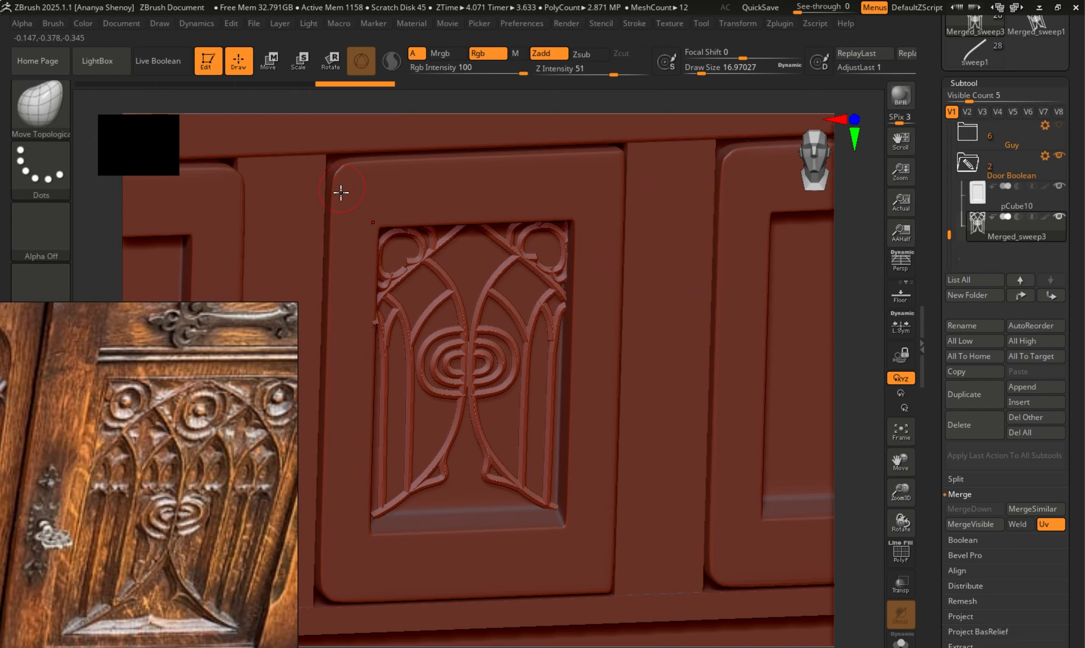
left_click(406, 180, "alt")
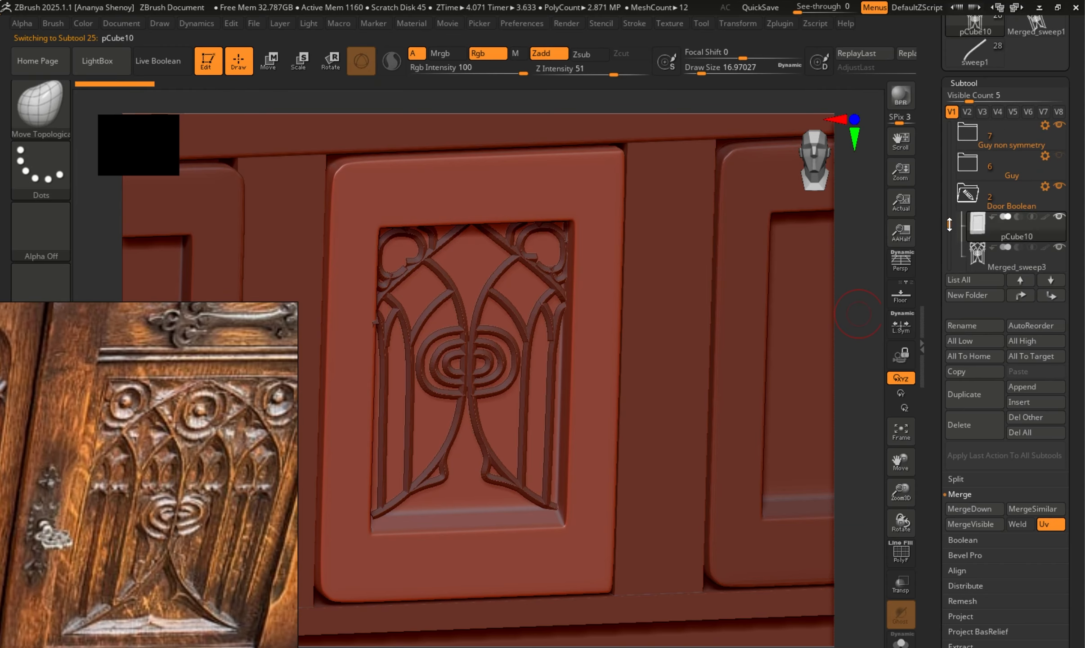
scroll(949, 224, "down", 1)
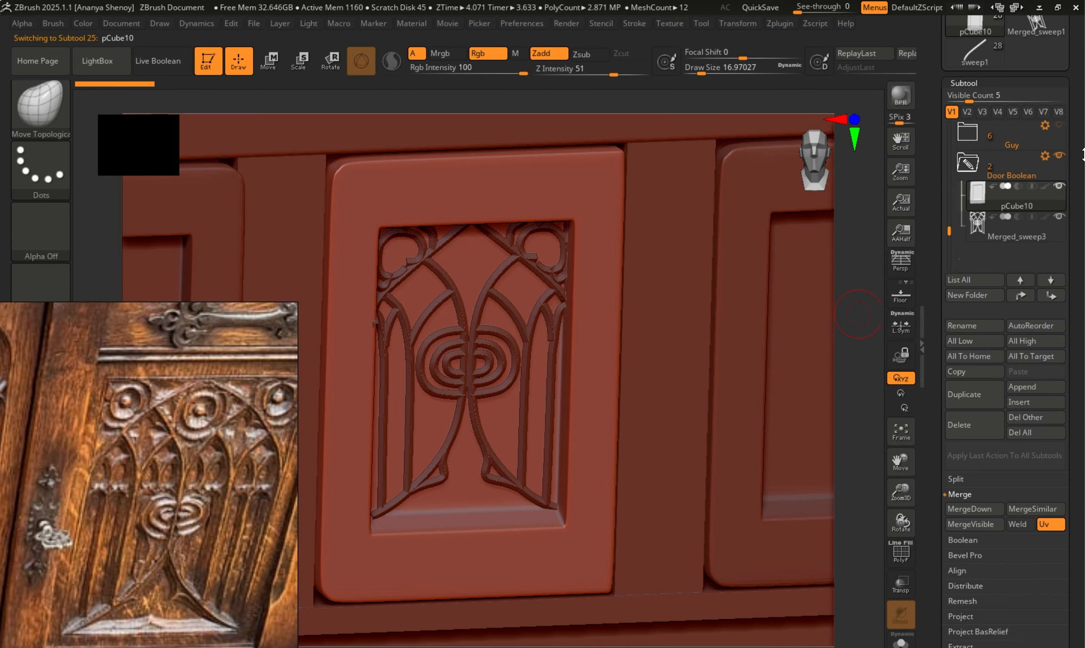
key("ctrl")
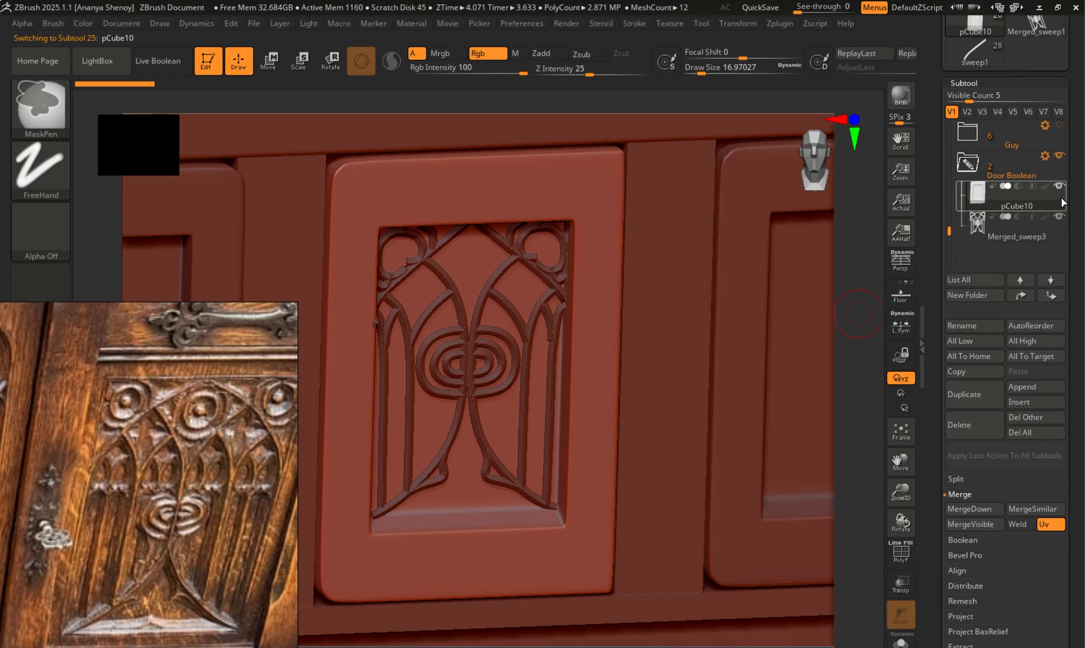
key("shift")
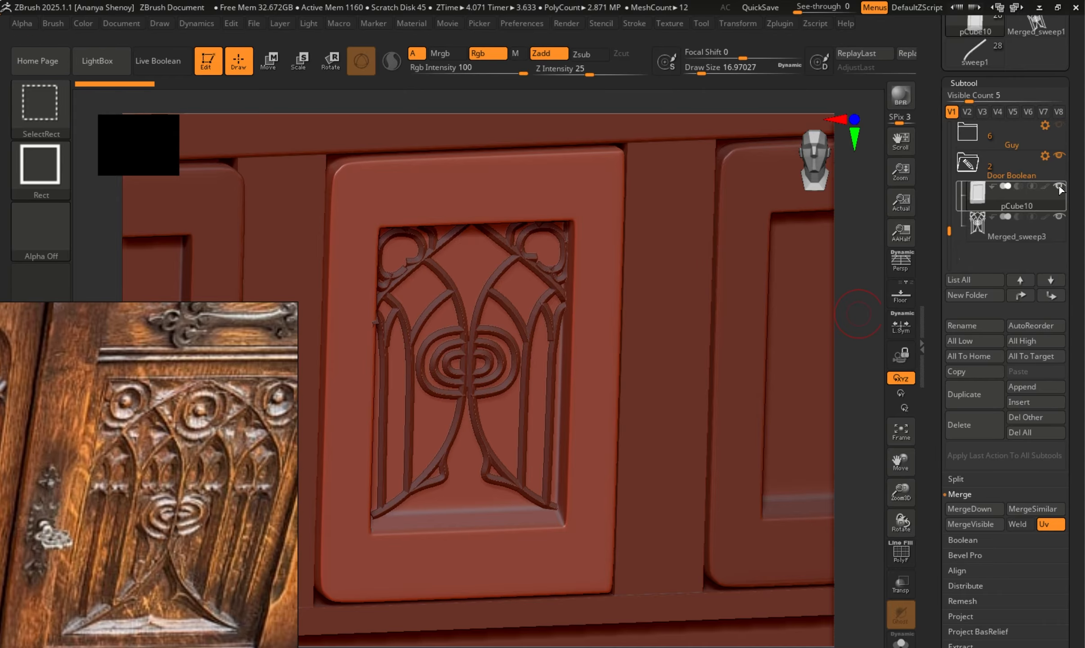
left_click(1059, 189, "ctrl+shift")
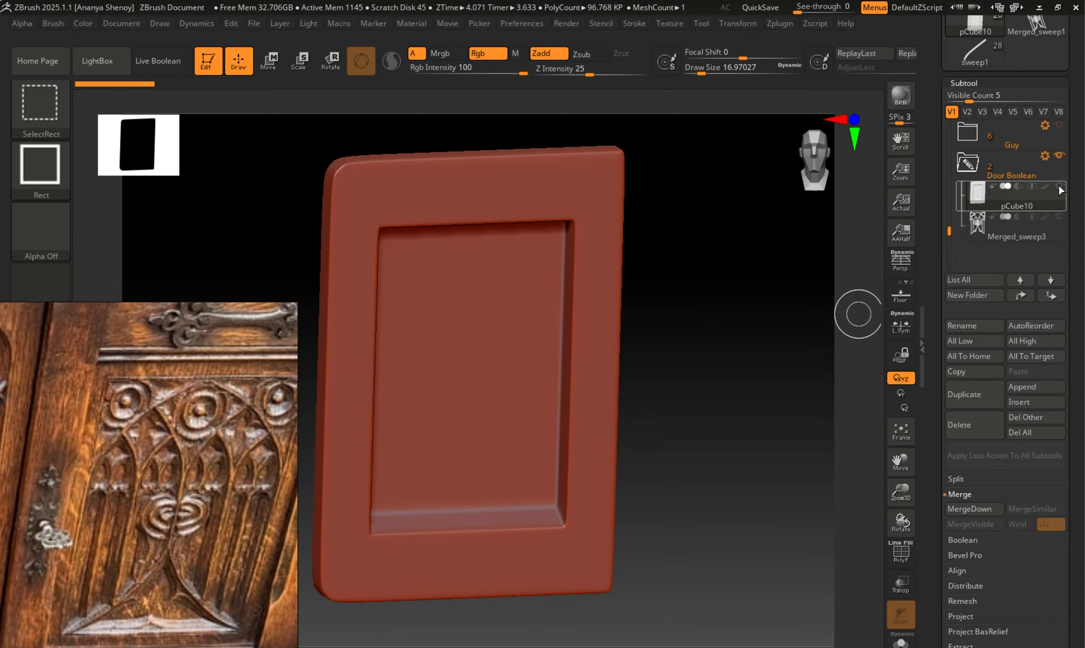
mouse_move(949, 231)
left_mouse_down()
mouse_move(935, 130)
mouse_move(938, 229)
left_mouse_up()
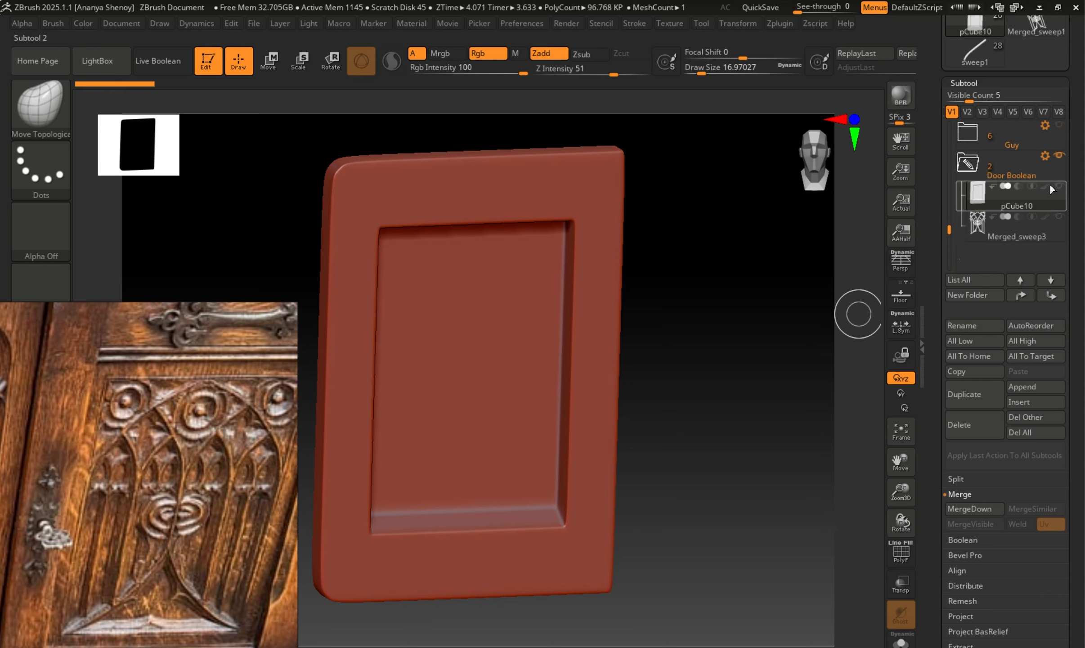
left_click(1059, 217)
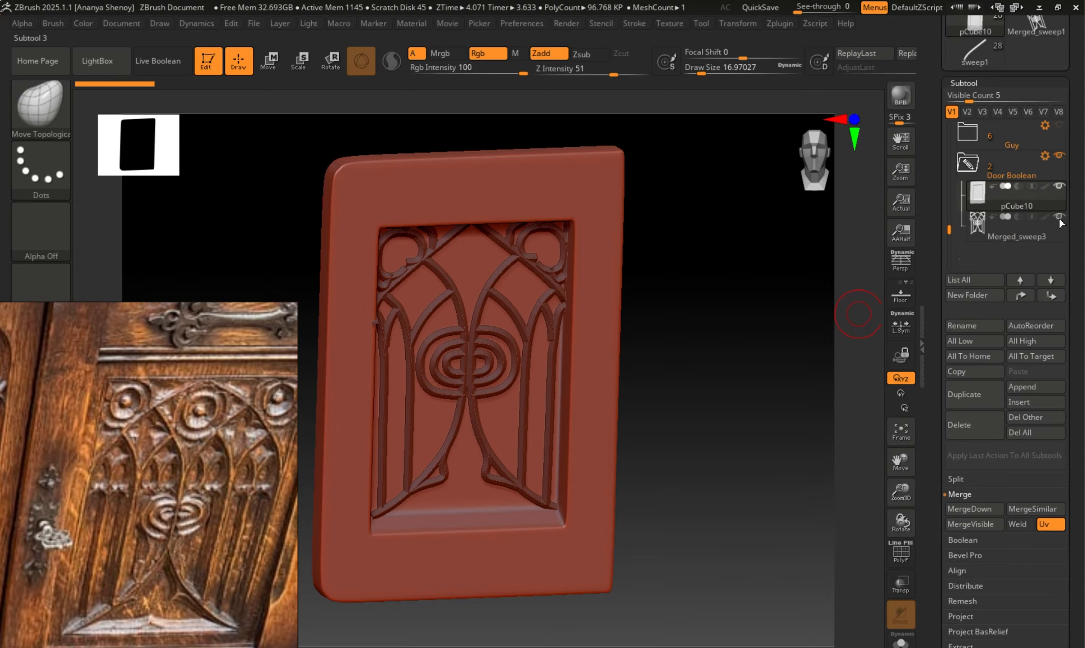
Run the Boolean Folder action on the Door Boolean folder to combine the door panel and ornament.
left_click_drag(723, 375, 753, 381)
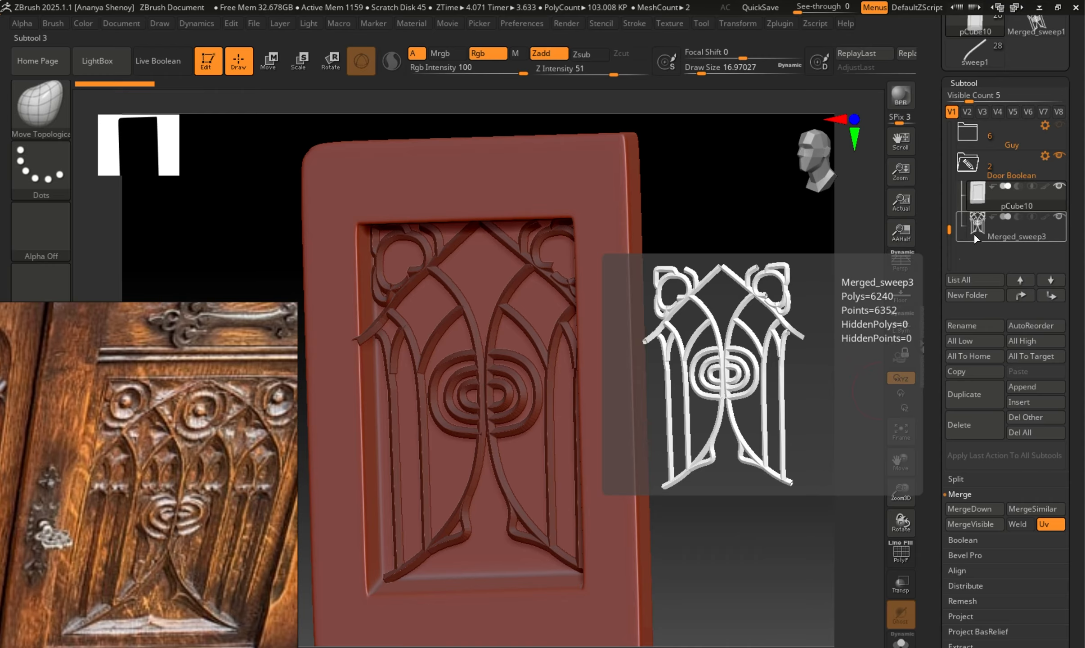
left_click(1043, 157)
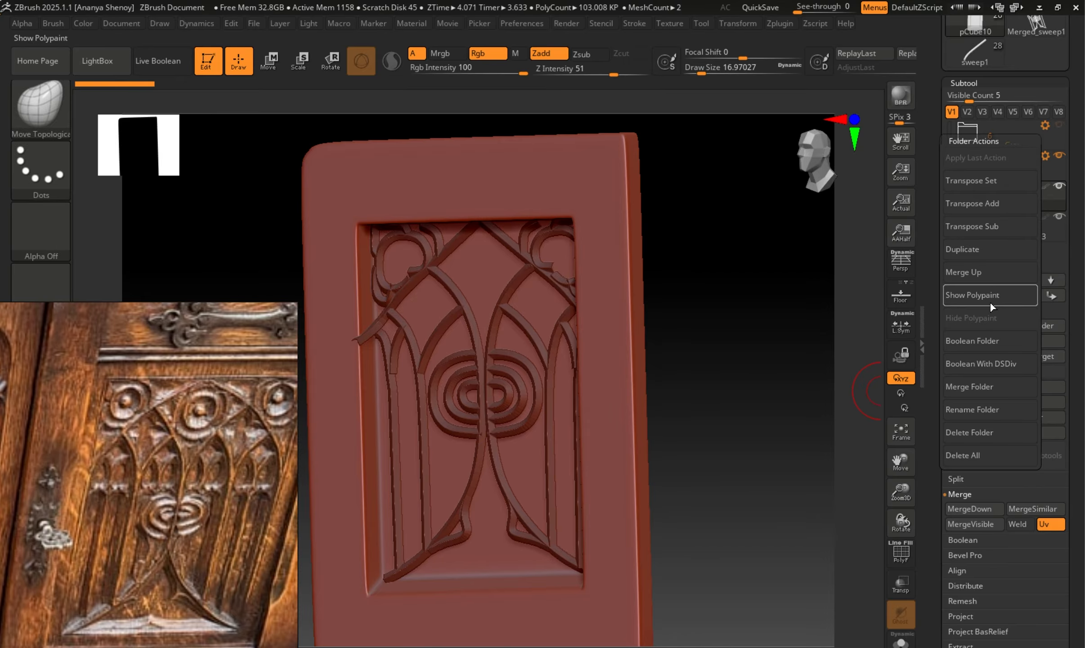
left_click(971, 343)
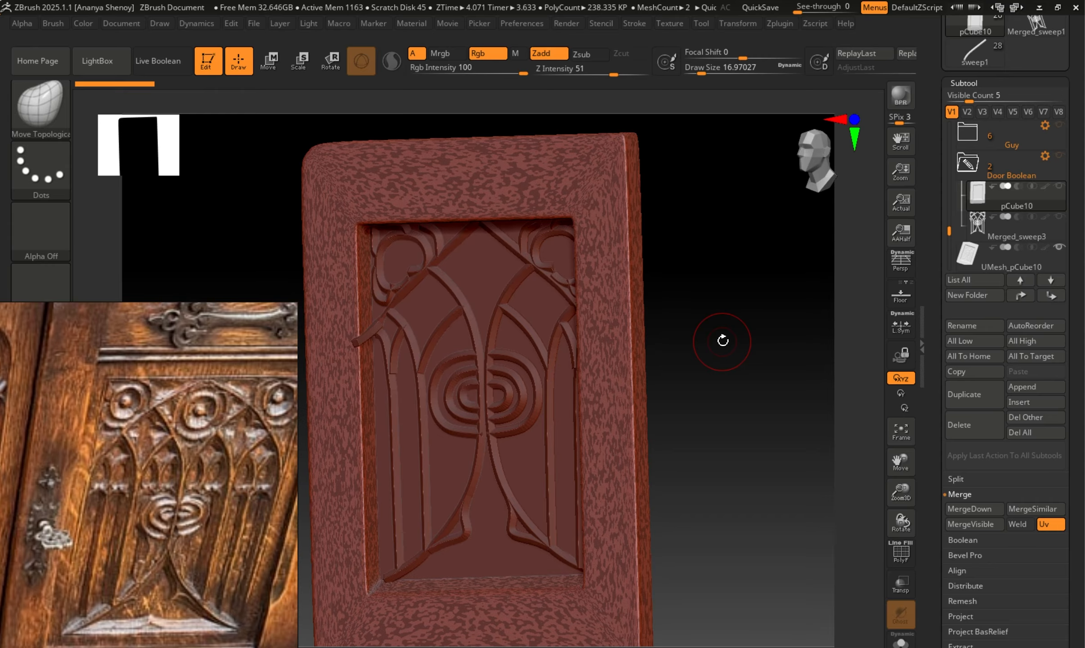
Make the combined door mesh produced by the boolean the active subtool, with the Door Boolean folder's originals left hidden.
left_click_drag(949, 229, 949, 235)
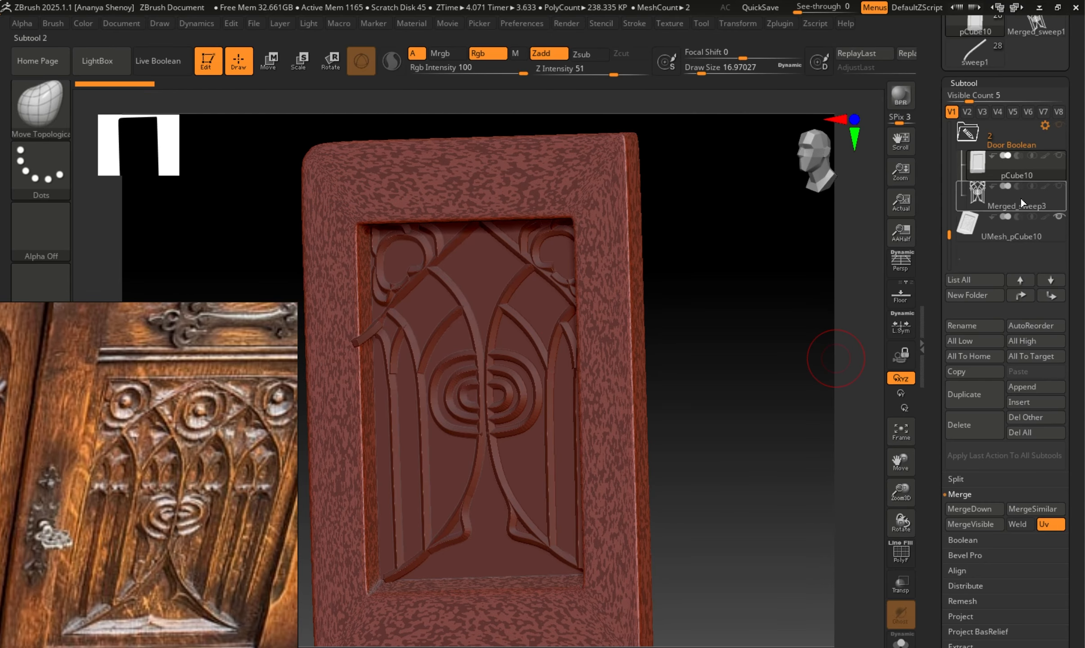
mouse_move(1065, 166)
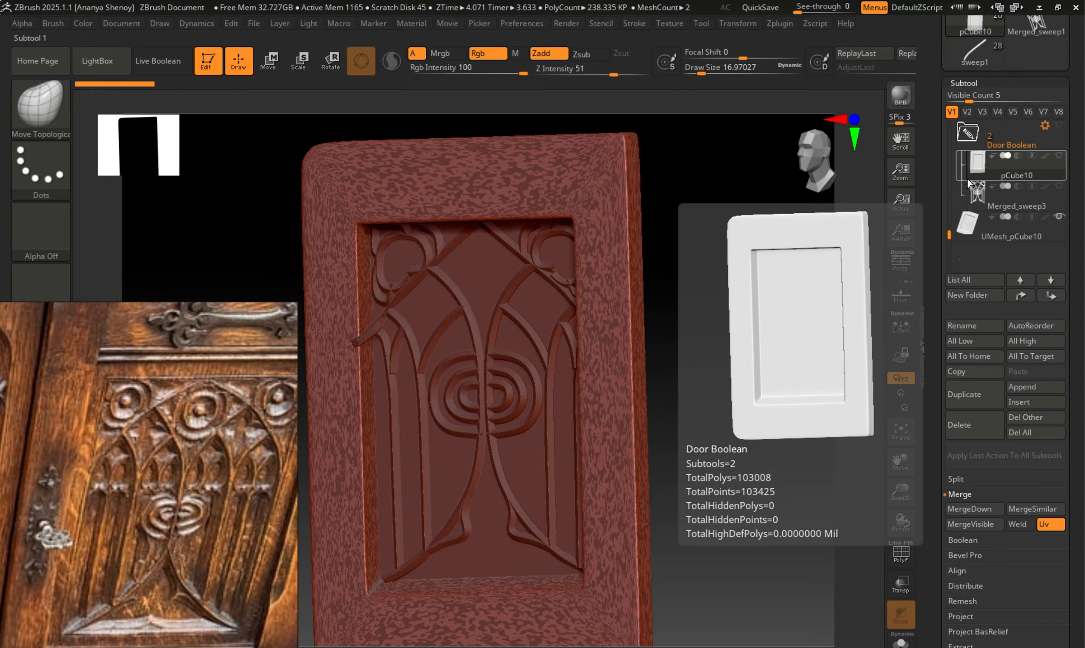
mouse_move(972, 128)
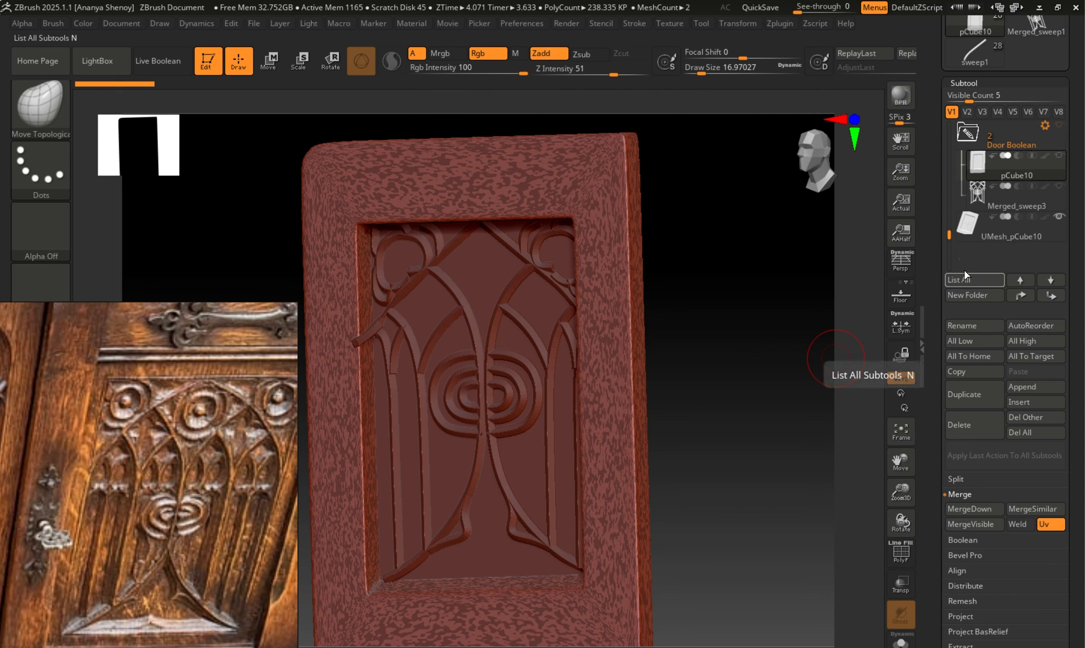
mouse_move(987, 162)
left_click(973, 231)
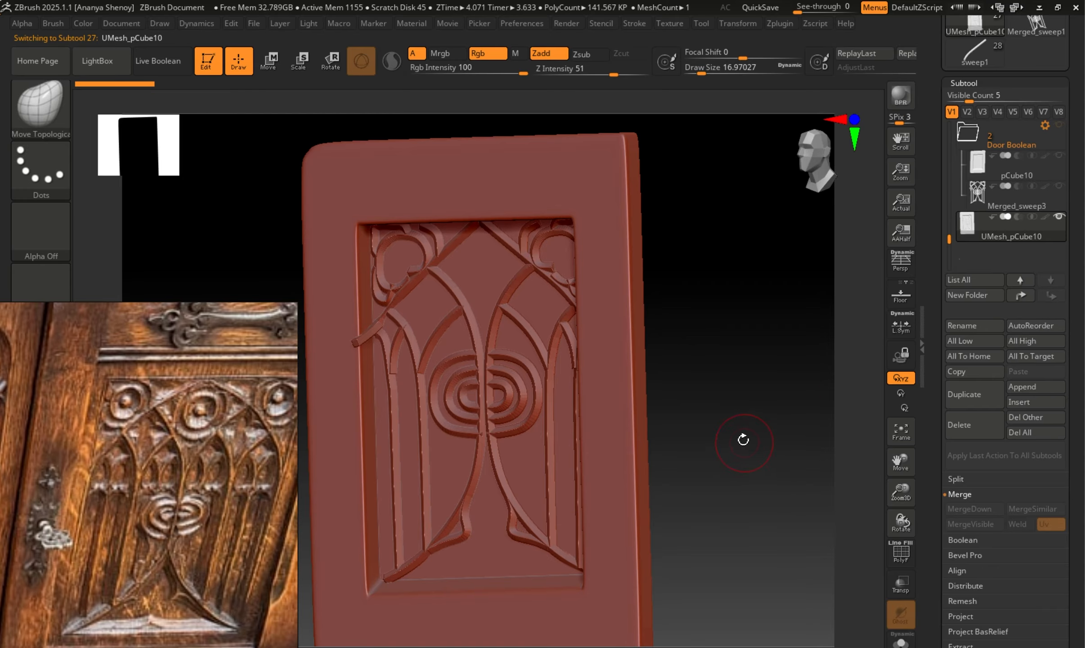
Examine the combined door's surface and topology around the ornament, with the polyframe shown and hidden.
left_click_drag(743, 439, 680, 393)
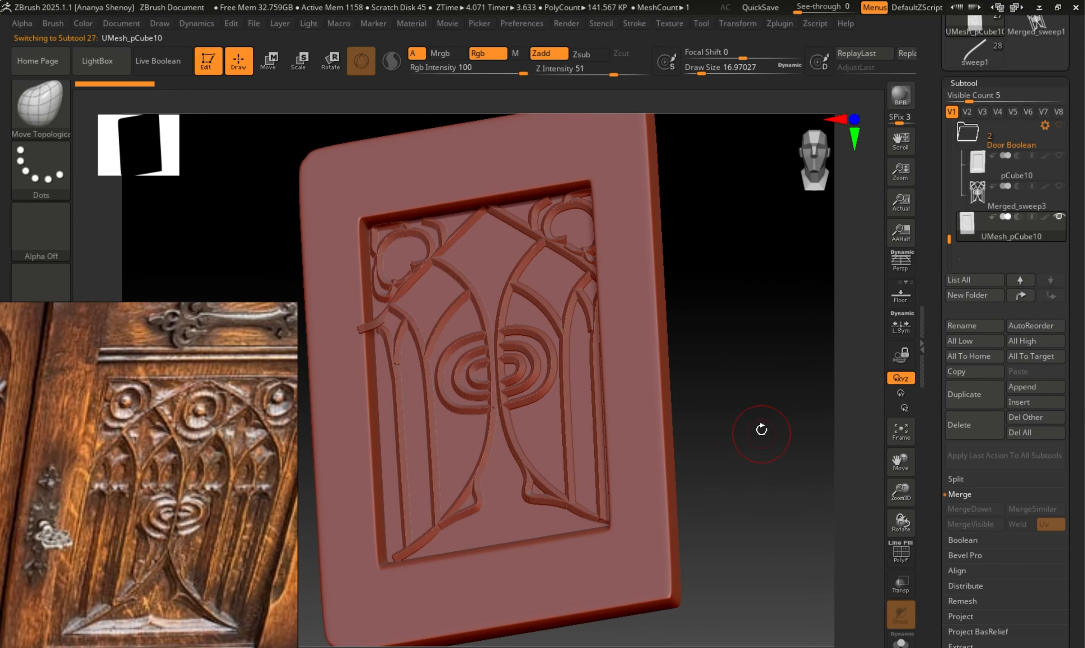
left_click_drag(761, 430, 766, 437)
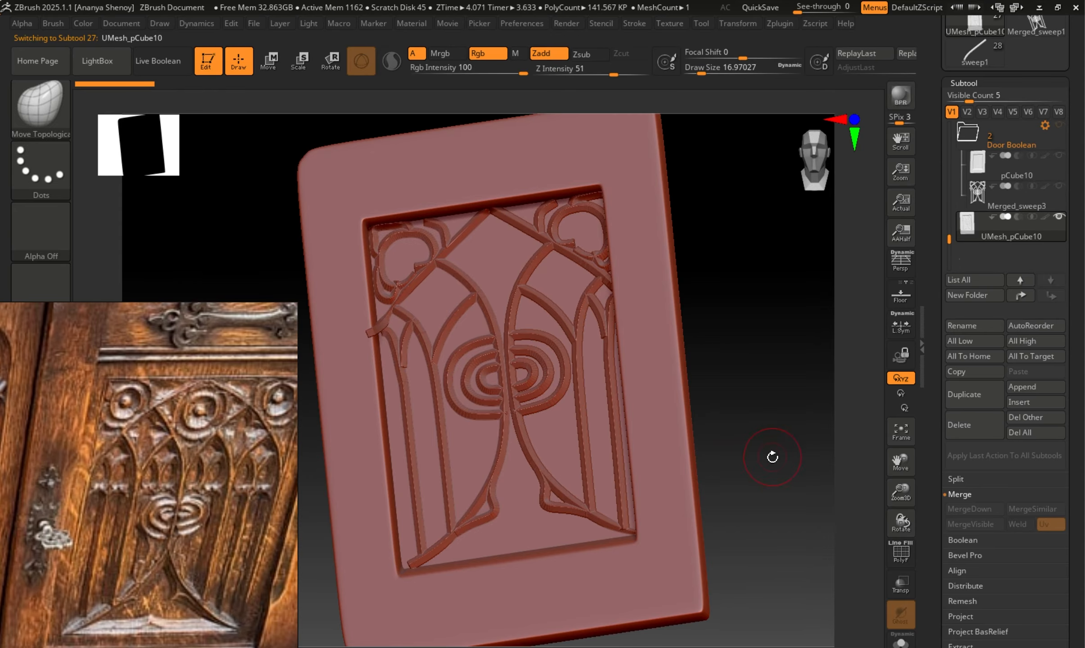
left_click(905, 559)
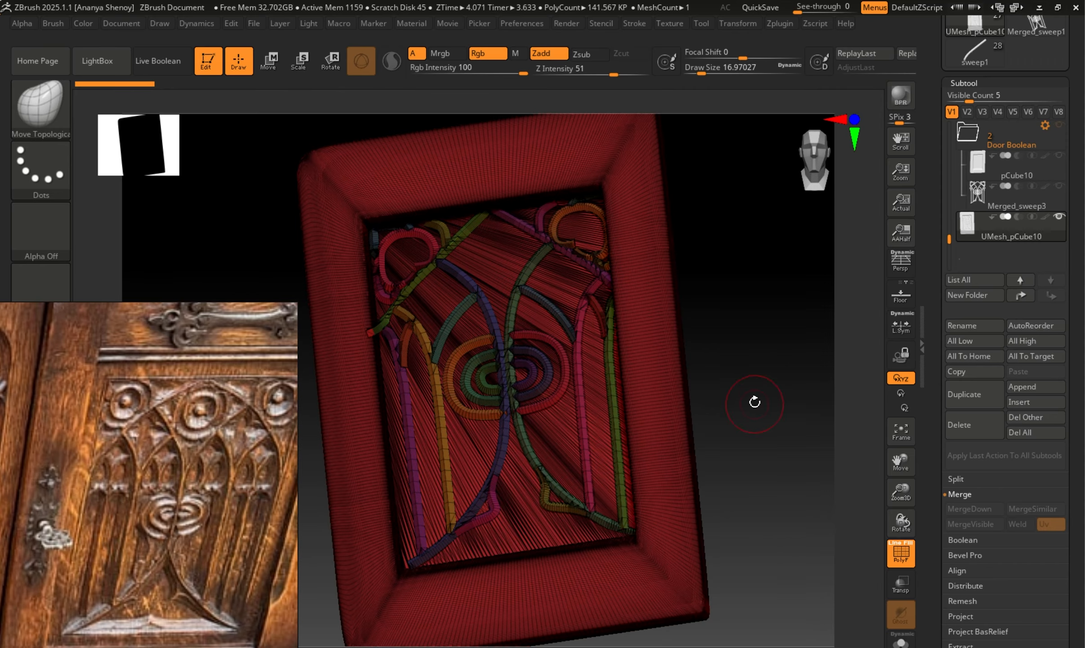
left_click_drag(751, 399, 758, 409)
key("shift")
key("shift")
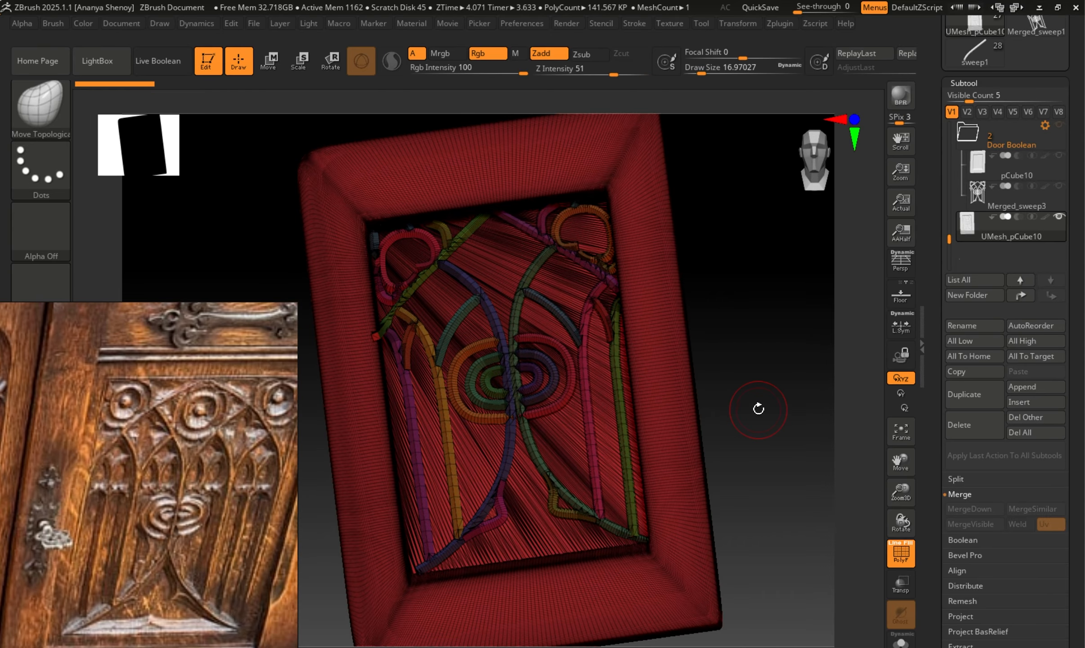
key("shift+f")
key("shift+f")
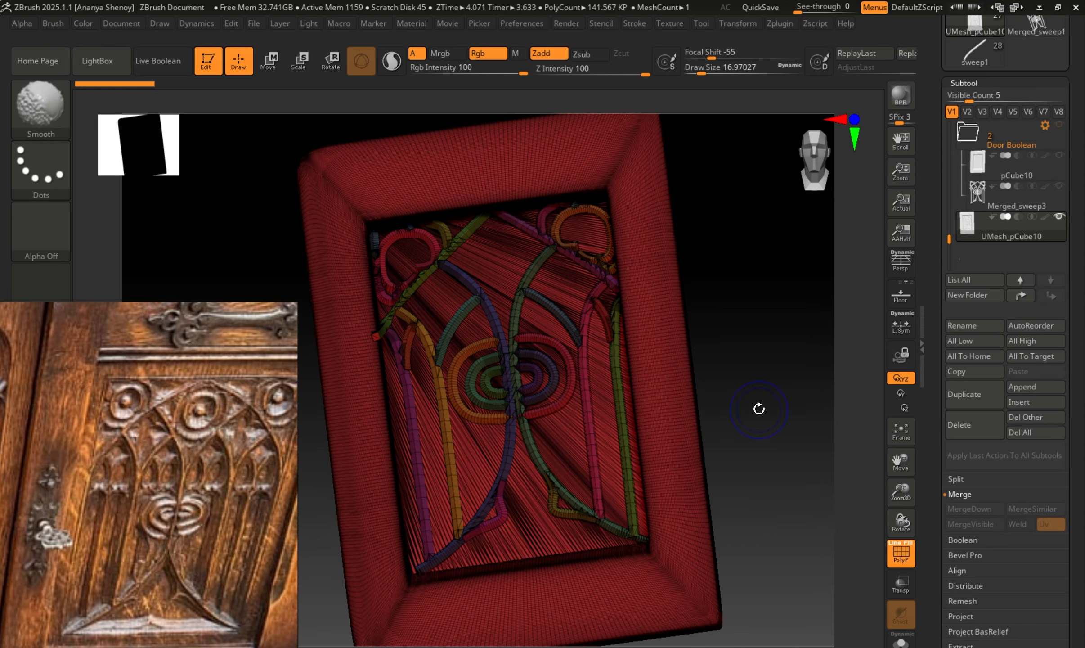
key("shift+f")
key("shift+f")
mouse_move(770, 416)
left_mouse_down()
mouse_move(787, 398)
mouse_move(813, 450)
mouse_move(832, 448)
left_mouse_up()
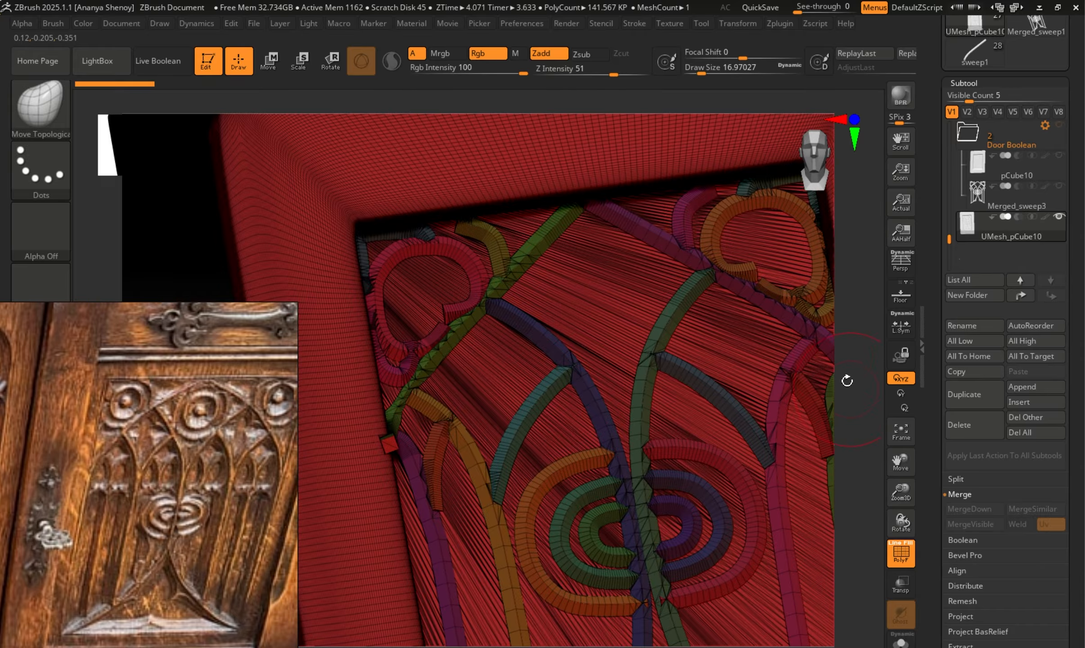
mouse_move(860, 398)
left_mouse_down()
mouse_move(871, 349)
mouse_move(840, 368)
mouse_move(846, 436)
left_mouse_up()
key("shift+f")
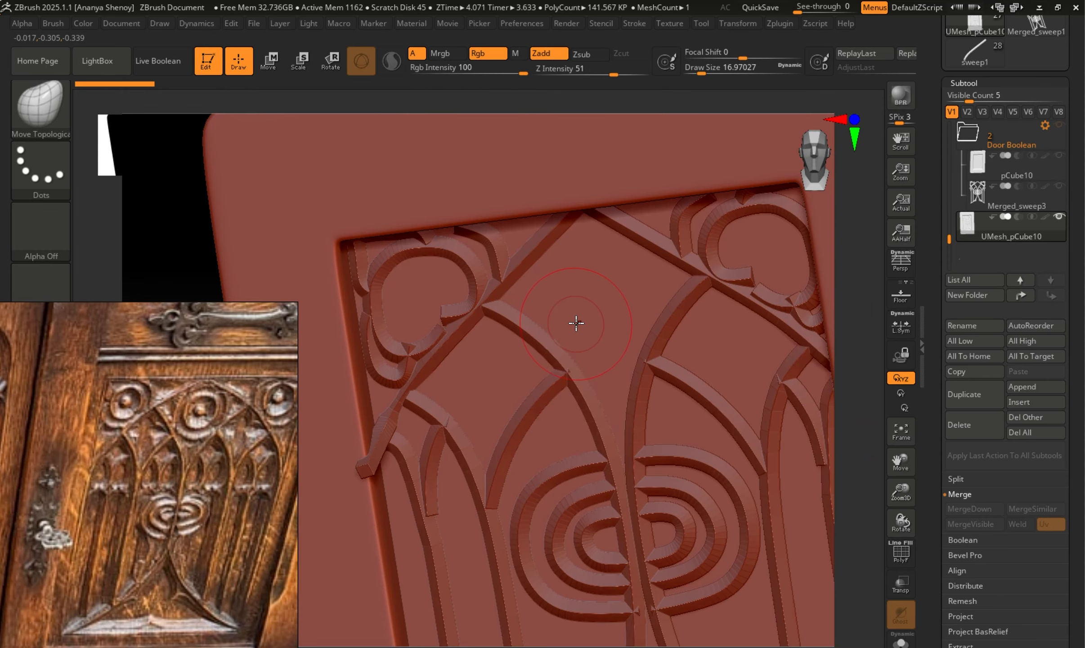
Reduce the draw size to about 6.58 and try smoothing the ornament strips near the upper arch.
key("s")
left_click_drag(571, 320, 569, 320)
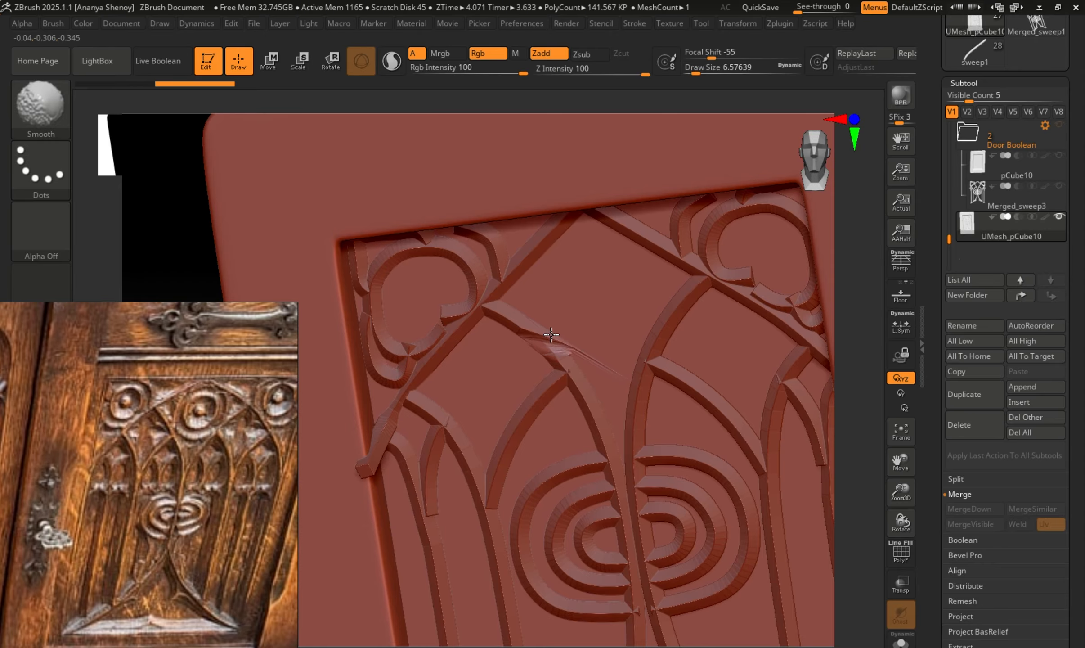
left_click_drag(863, 390, 850, 344)
left_click_drag(525, 290, 530, 287, "shift")
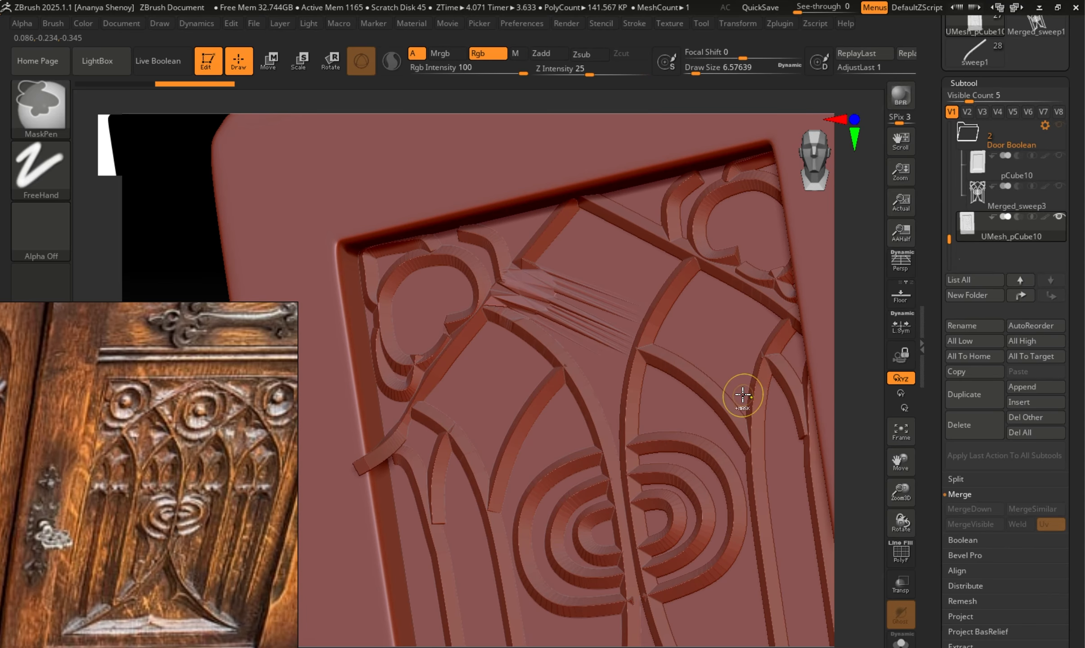
key("ctrl+z")
Check the door's wireframe, try subdividing the combined mesh to SDiv 2, and undo the subdivision.
mouse_move(865, 381)
left_mouse_down("alt")
mouse_move(799, 341)
mouse_move(836, 377)
left_mouse_up("alt")
key("shift+f")
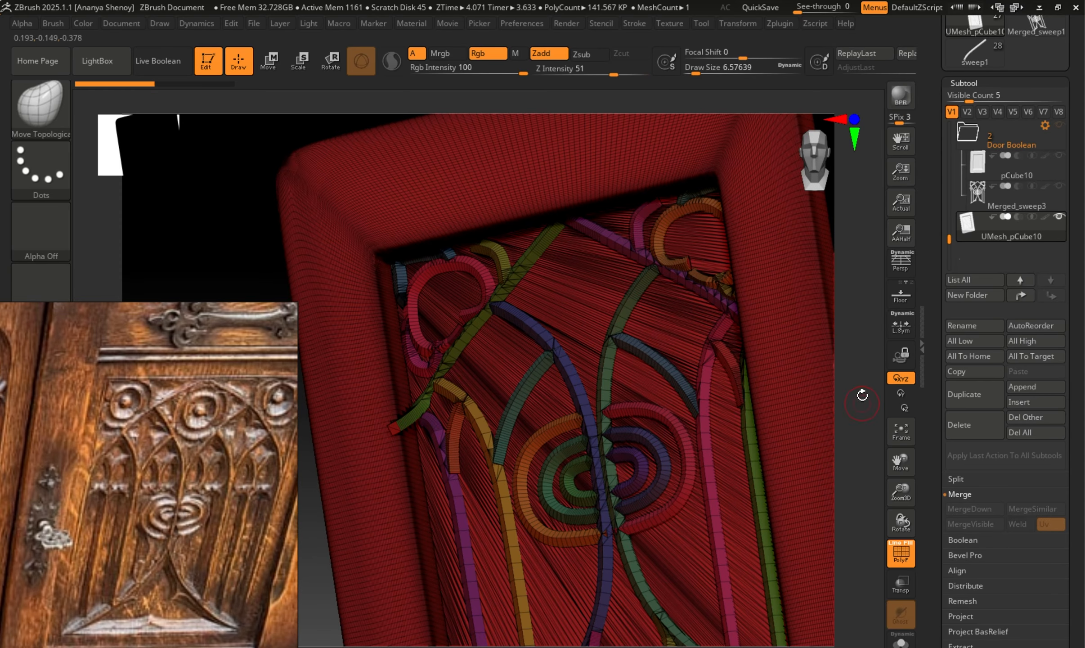
key("shift+f")
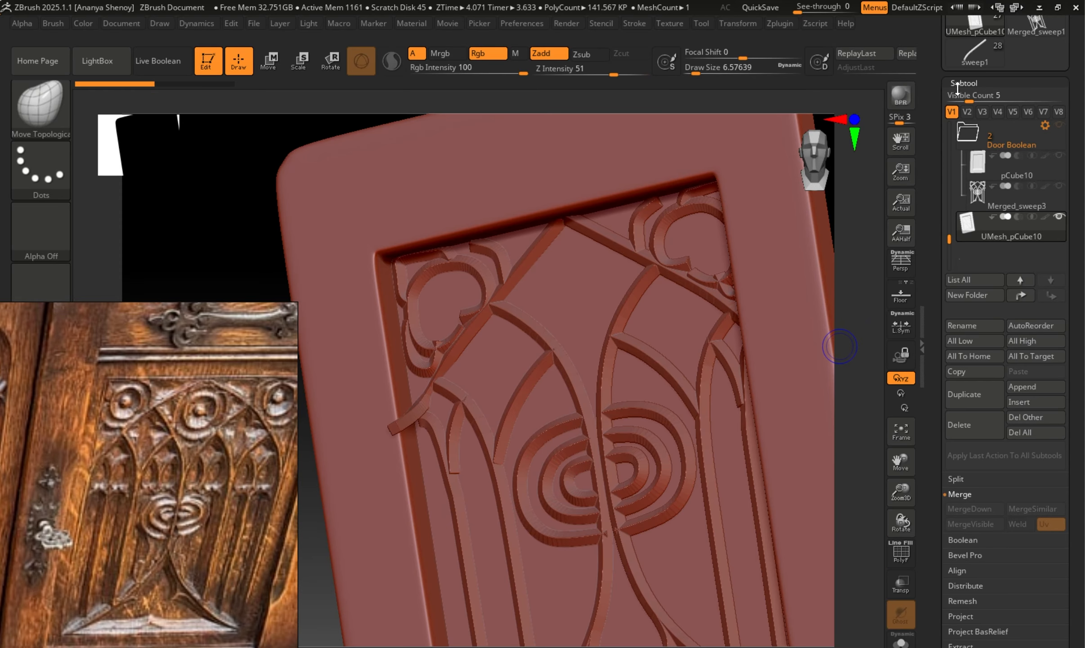
left_click(959, 83)
left_click(968, 98)
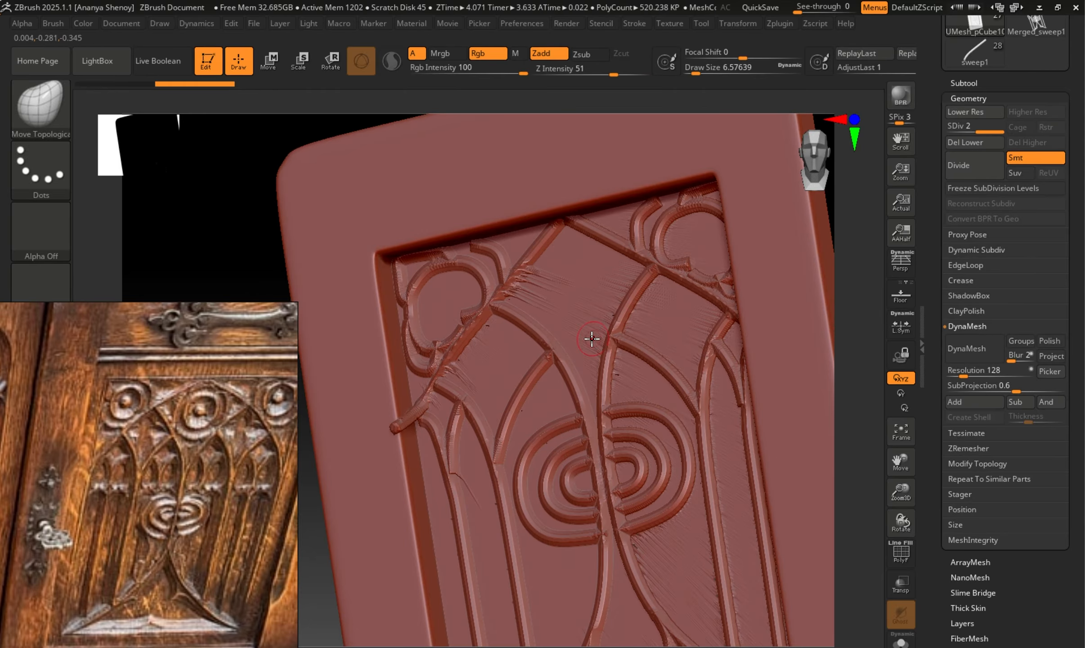
key("ctrl")
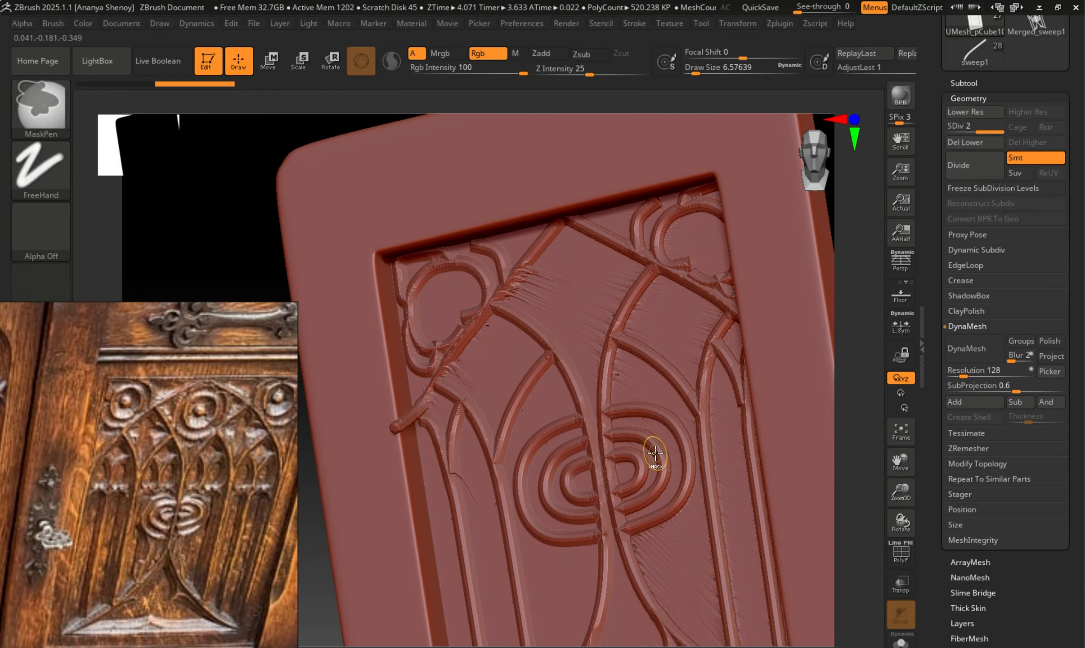
key("ctrl+z")
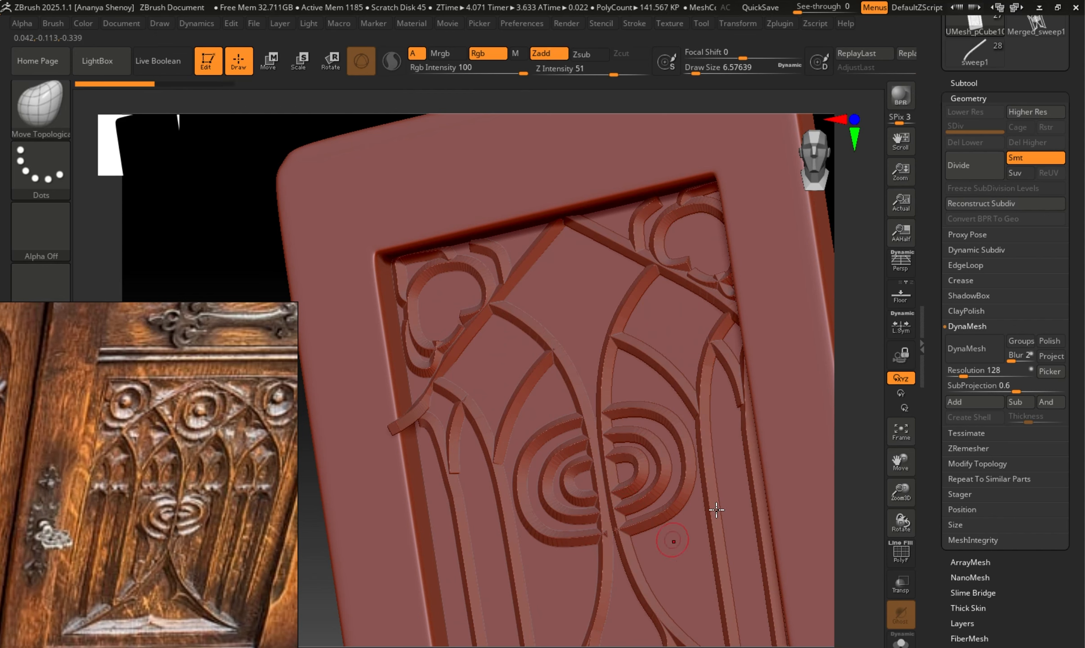
Remesh the combined door with ZRemesher at a target polygon count of about 20.18.
left_click(962, 83)
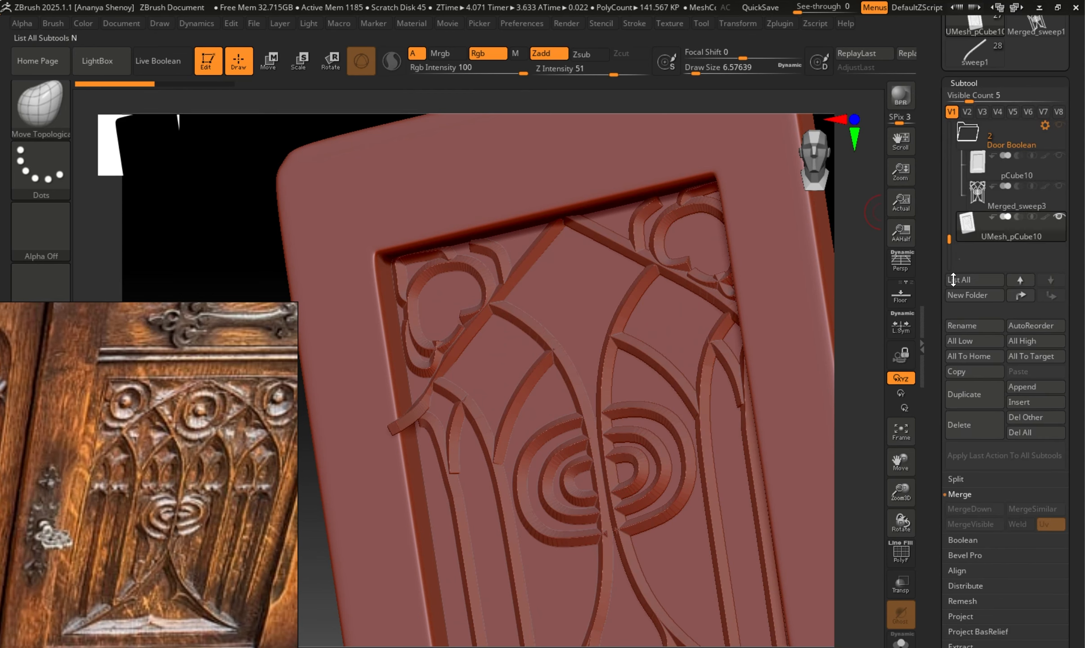
left_click(971, 83)
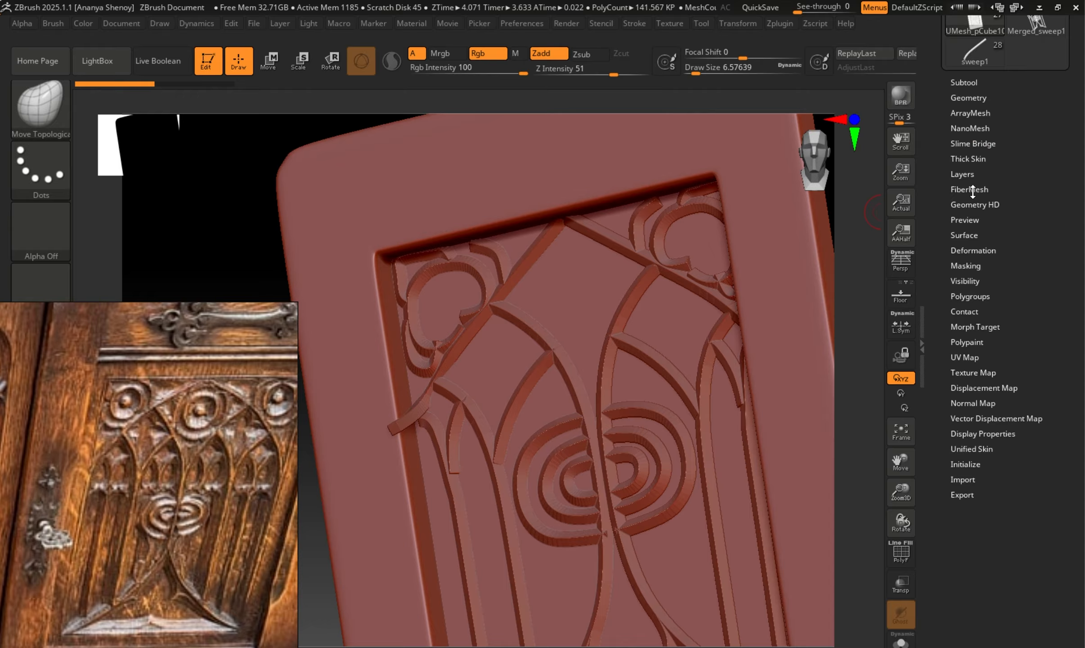
left_click(979, 97)
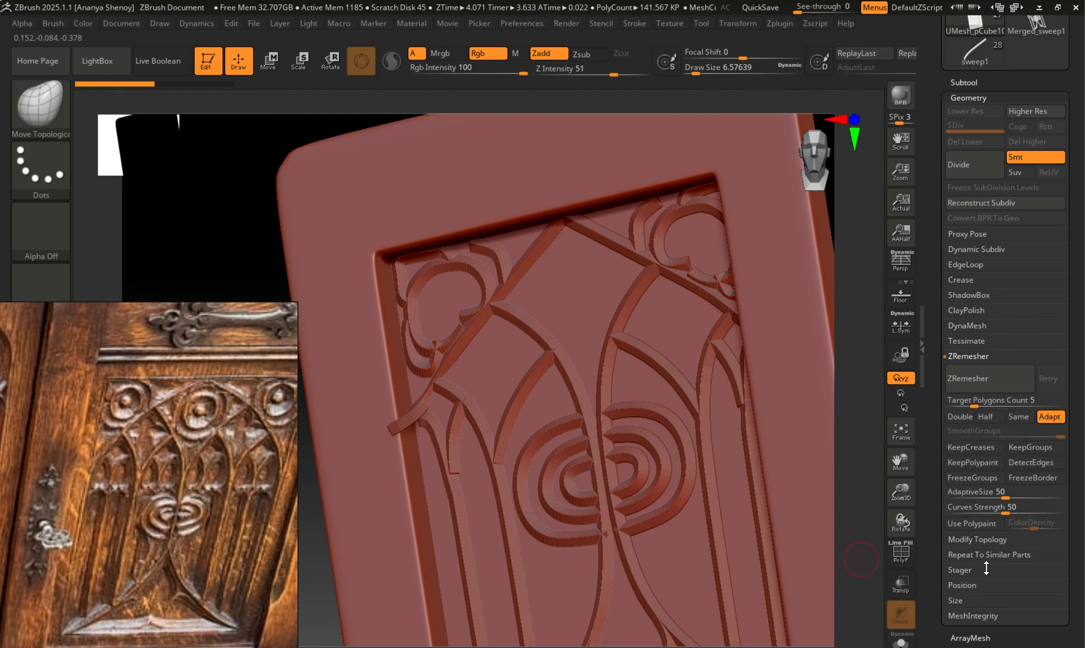
left_click_drag(972, 401, 995, 407)
left_click(998, 405)
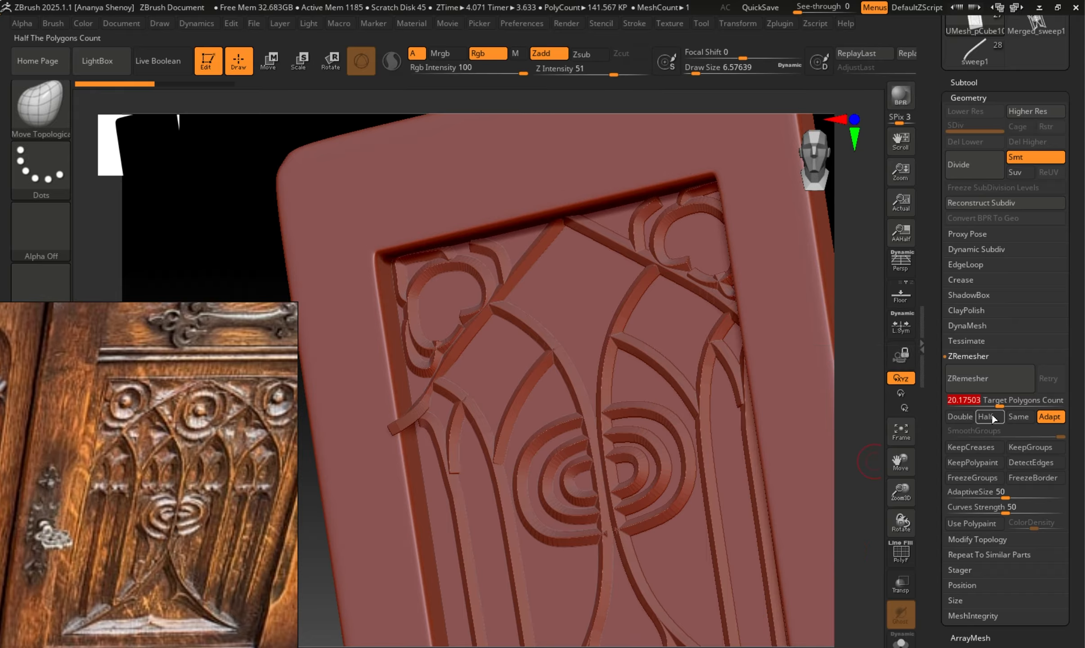
left_click(965, 367)
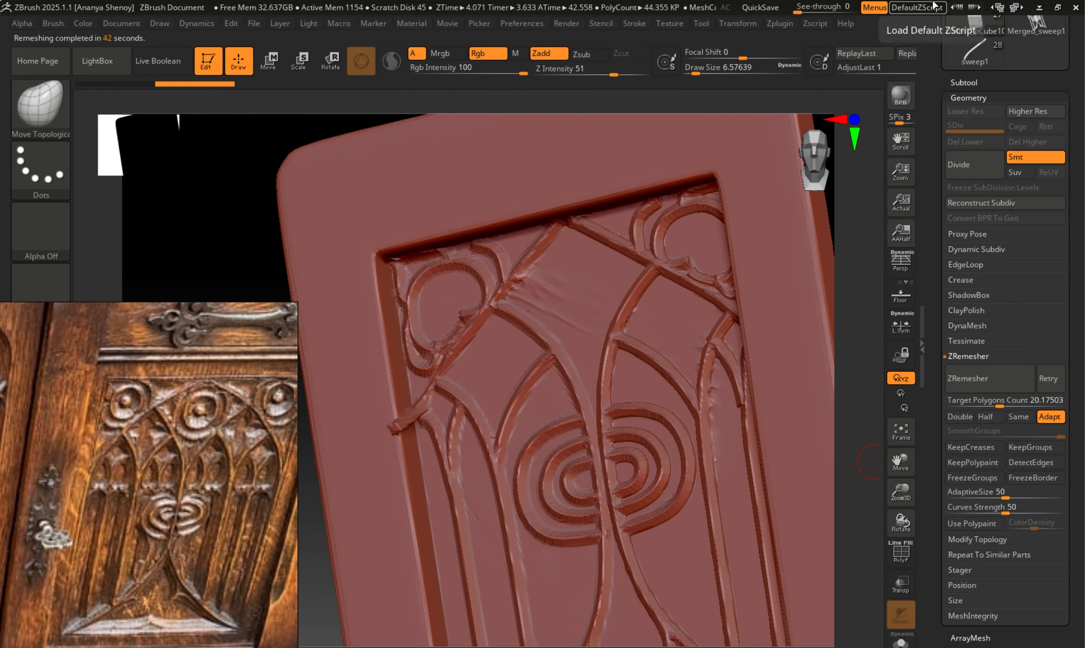
Examine the remeshed door's topology and surface around the ornament, with the polyframe shown and hidden.
left_click_drag(870, 320, 873, 314)
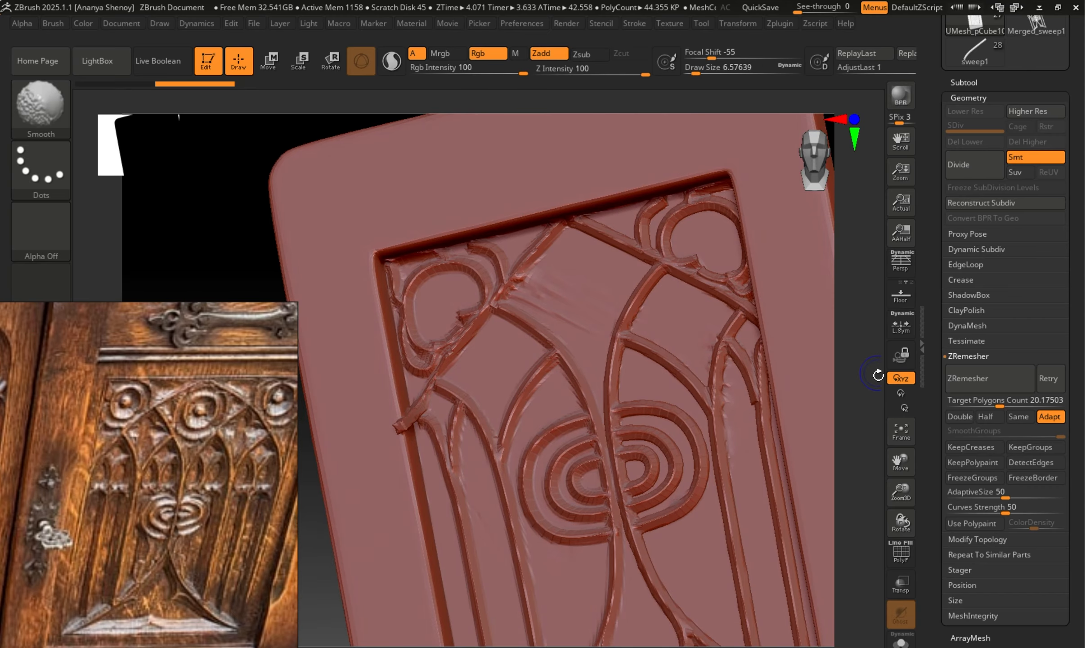
key("shift+f")
left_click_drag(865, 496, 814, 403)
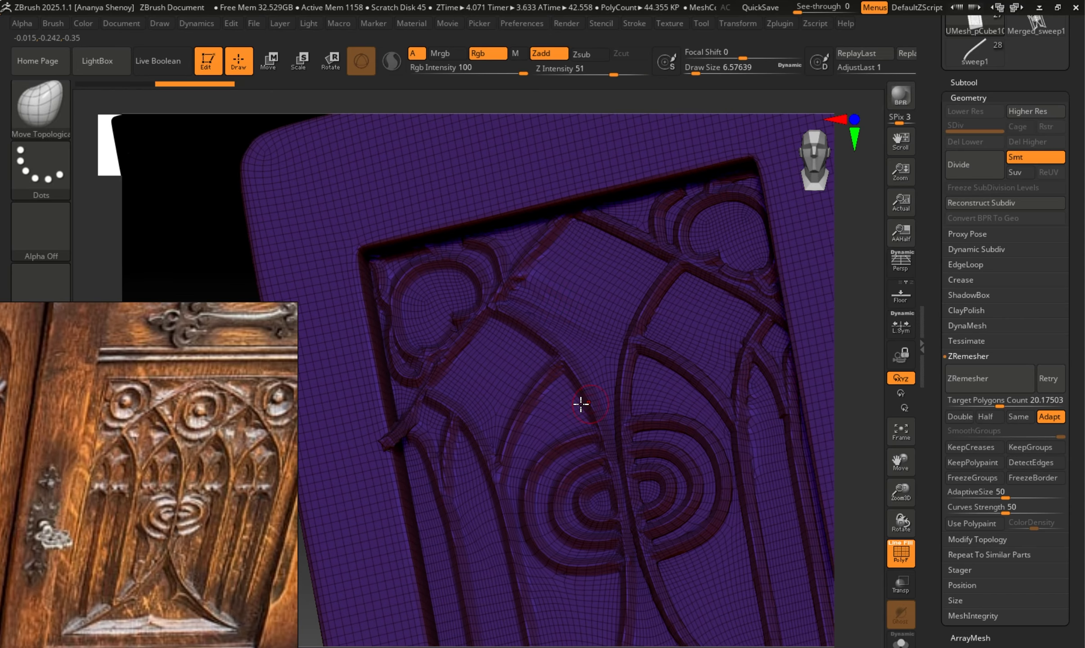
key("shift+f")
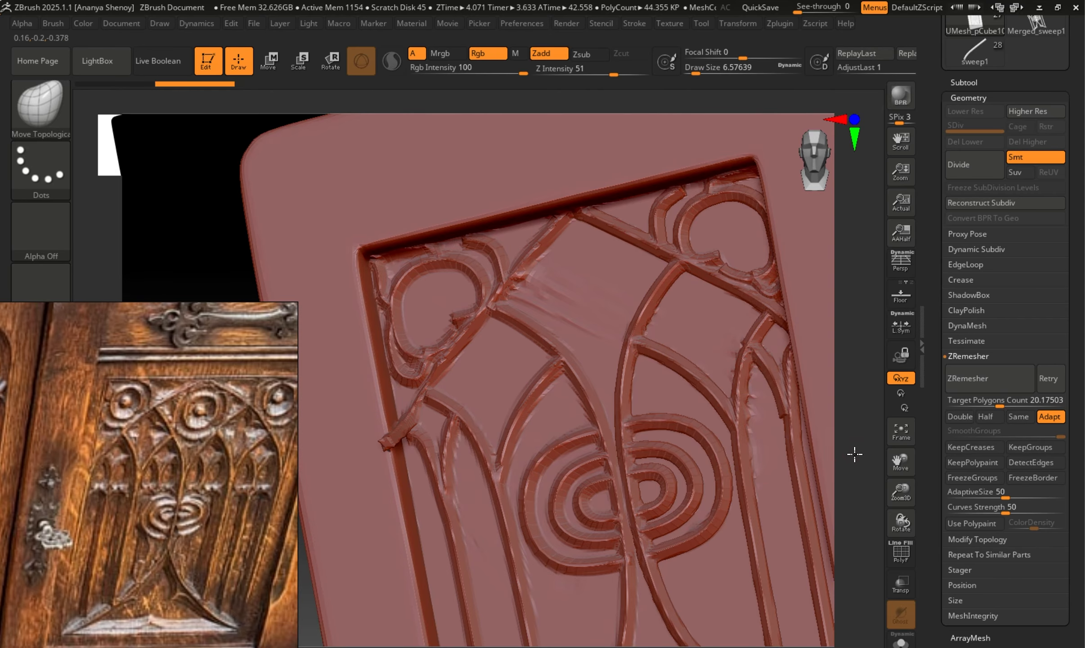
mouse_move(854, 454)
left_mouse_down()
mouse_move(864, 451)
mouse_move(791, 410)
mouse_move(728, 335)
left_mouse_up()
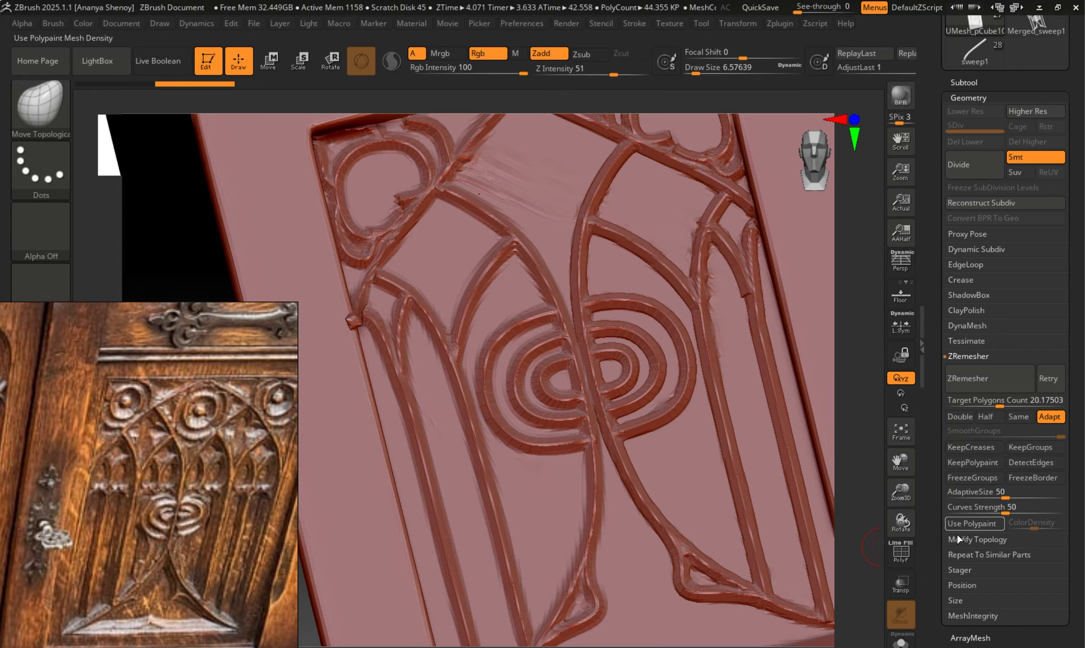
left_click_drag(859, 356, 865, 387)
Smooth the rough areas of the door's recessed panel around the upper arches and the narrow side arch.
key("shift")
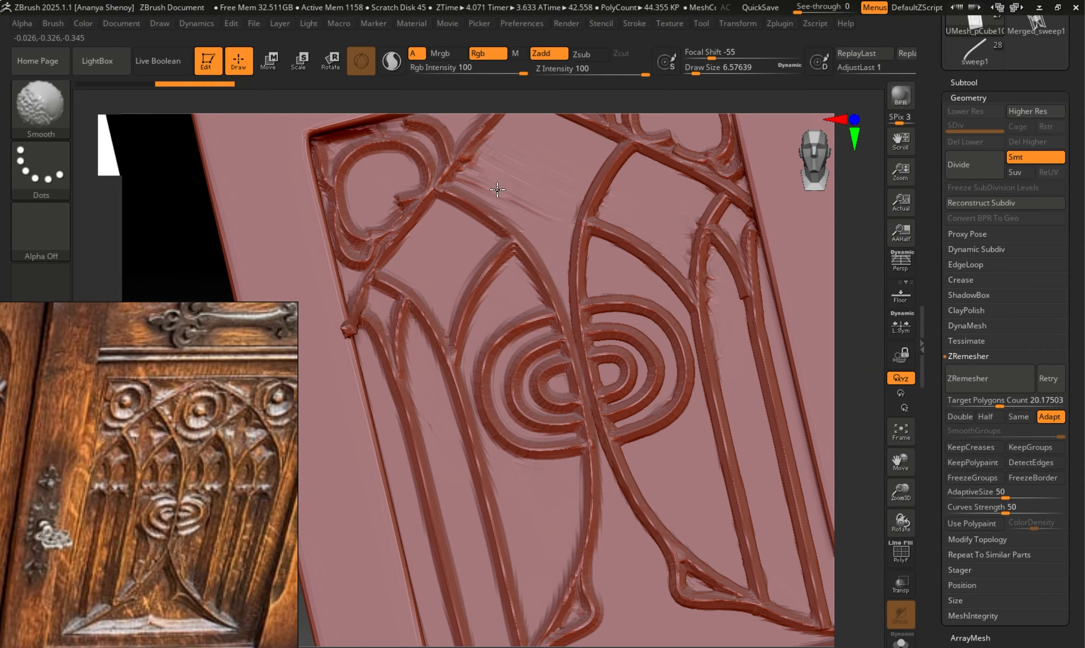
left_click_drag(876, 418, 852, 393)
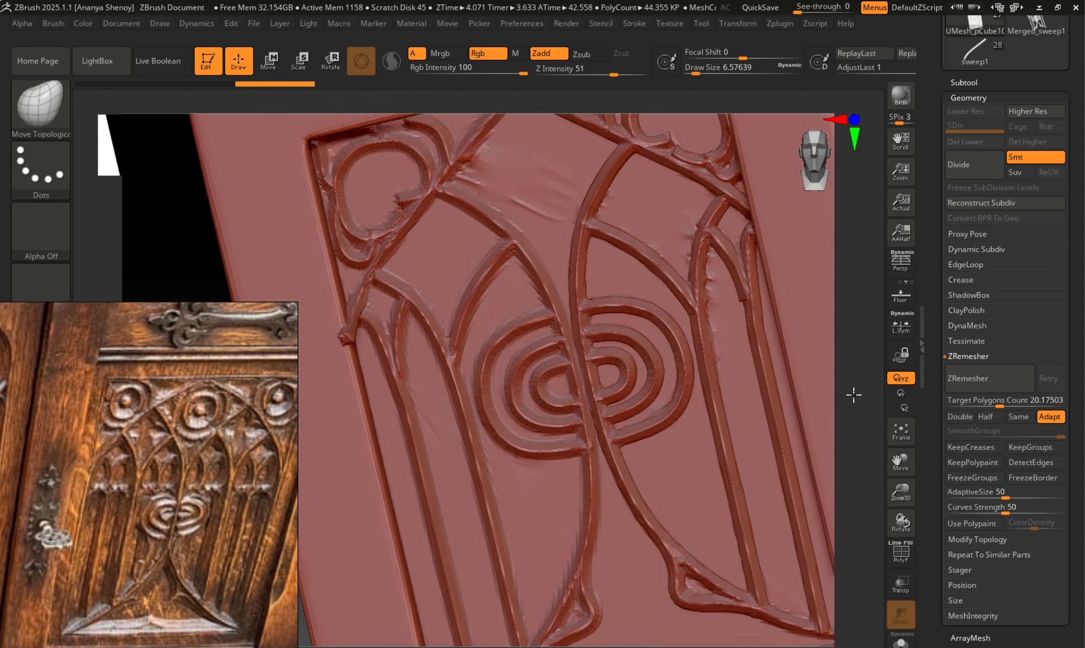
key("shift")
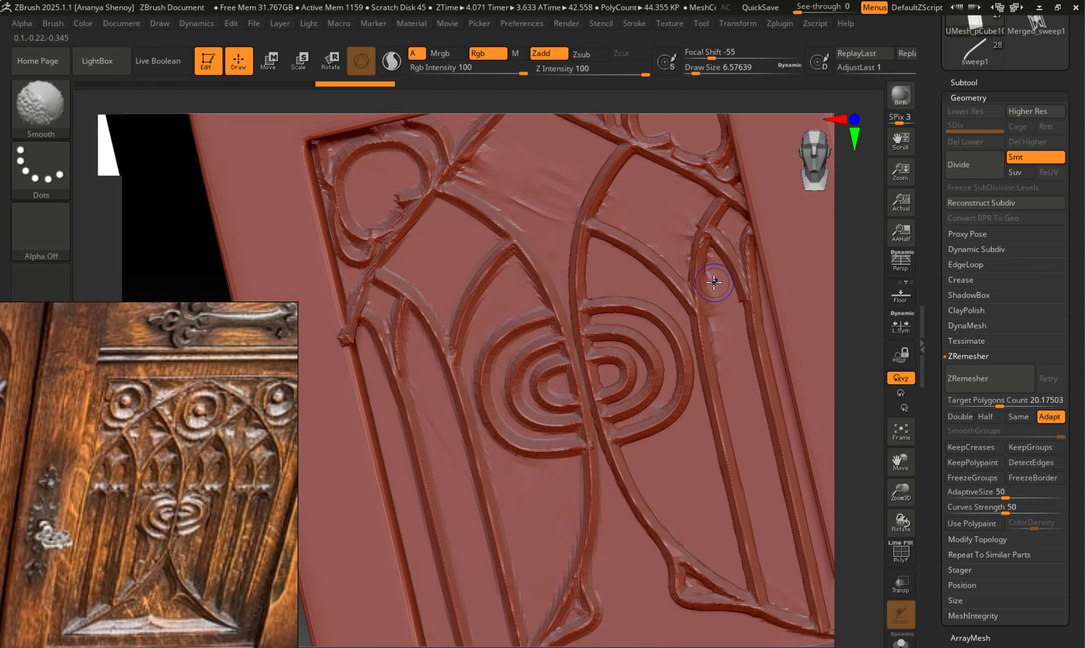
left_click_drag(712, 278, 716, 316, "shift")
left_click_drag(716, 318, 720, 342, "shift")
left_click_drag(720, 343, 726, 371, "shift")
left_click_drag(513, 183, 523, 191, "shift")
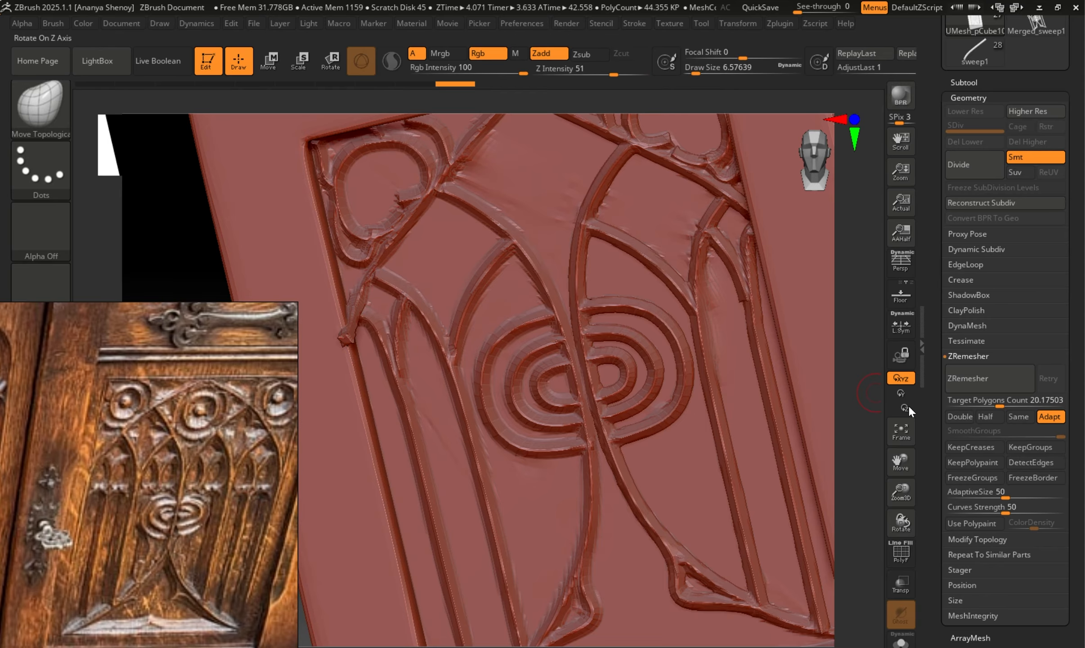
left_click_drag(857, 347, 843, 359)
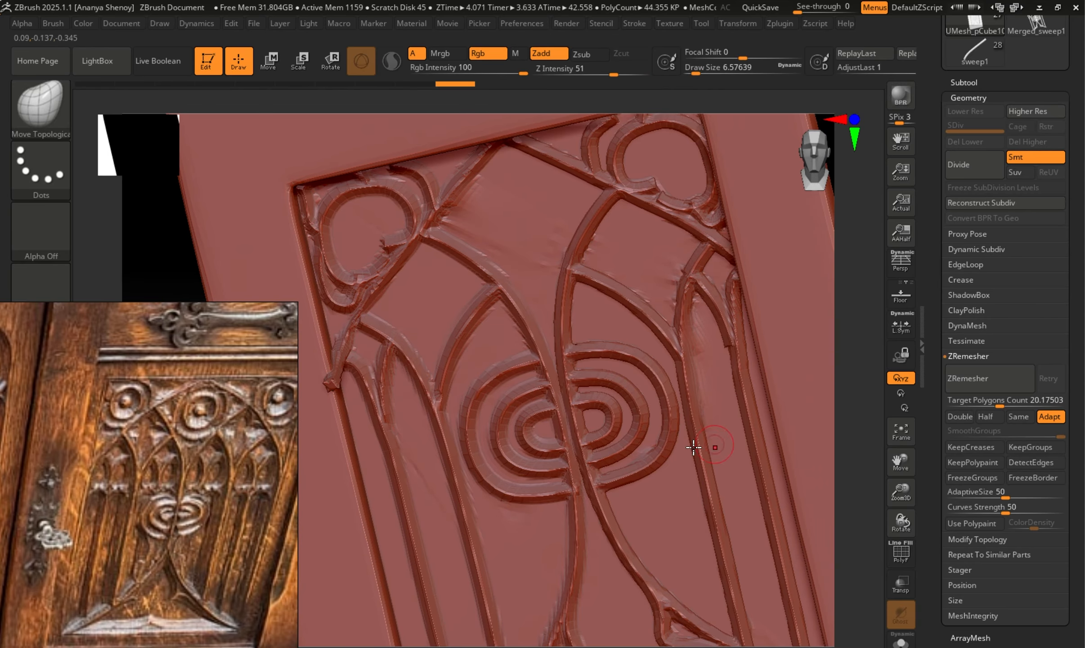
mouse_move(519, 240)
left_mouse_down("shift")
mouse_move(540, 258)
mouse_move(546, 211)
left_mouse_up("shift")
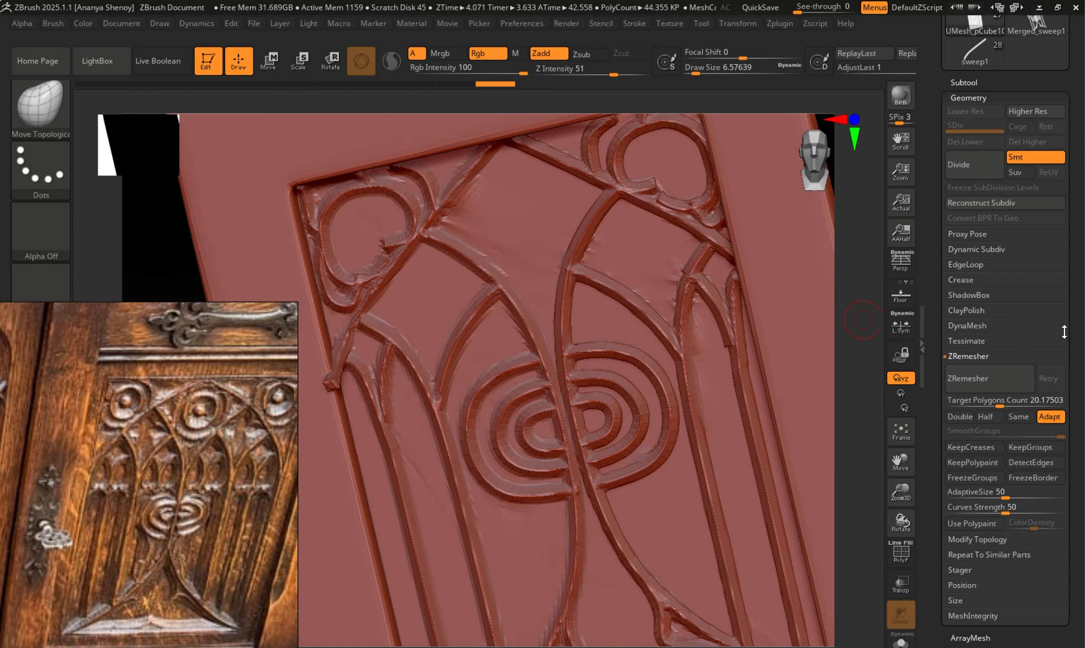
Subdivide the remeshed door to SDiv 2, smooth the panel between the arches and check the ornament down to its base.
left_click(987, 170)
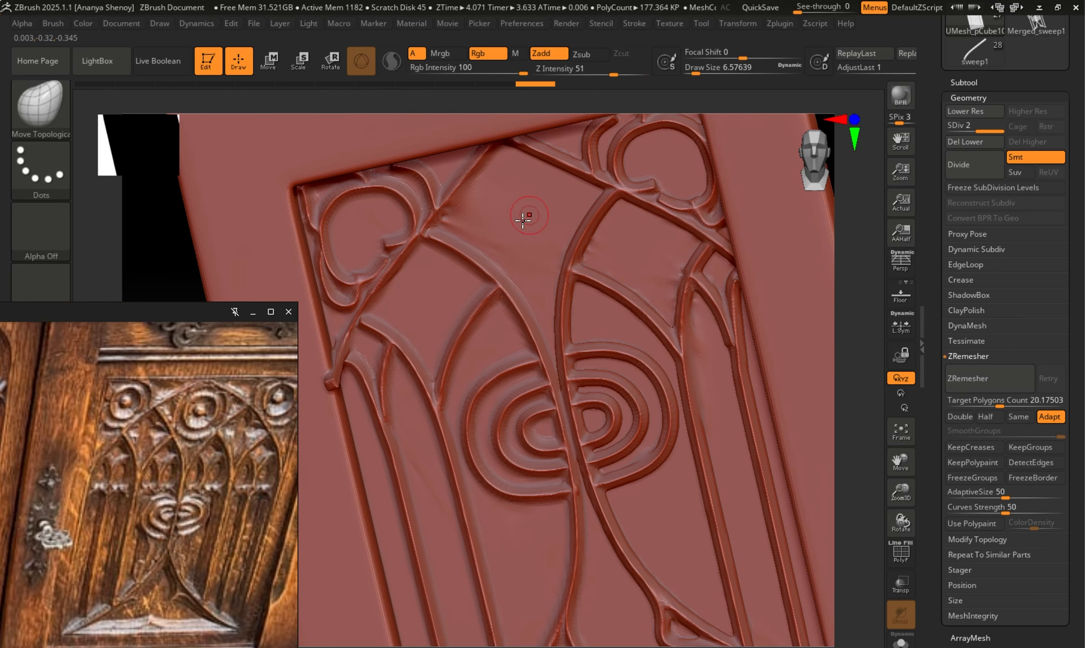
key("shift")
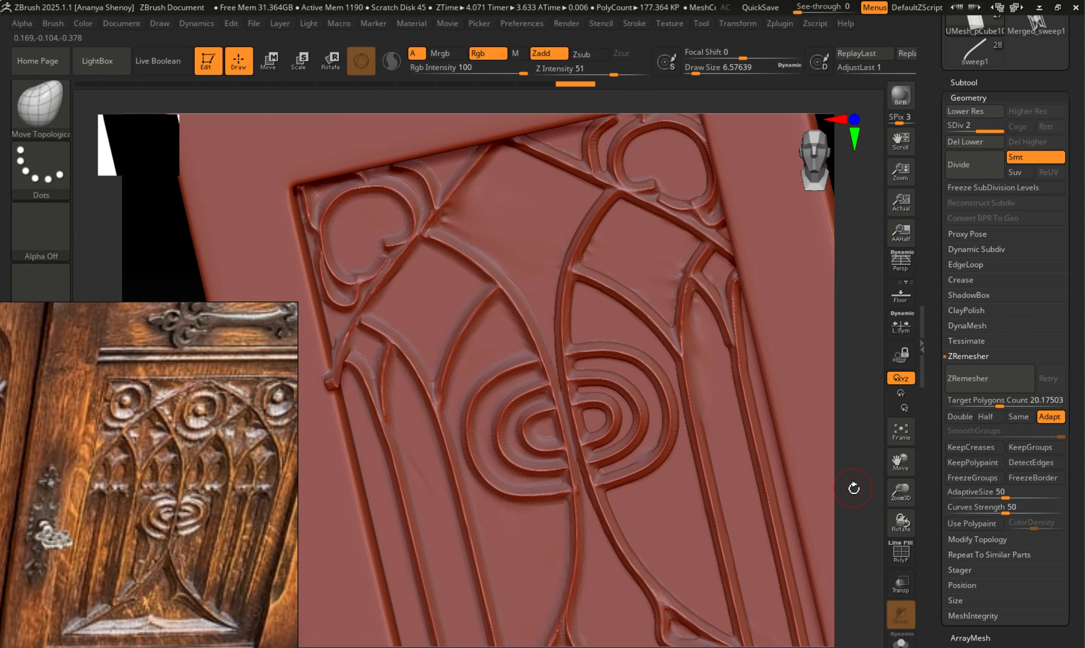
left_click_drag(853, 488, 851, 359)
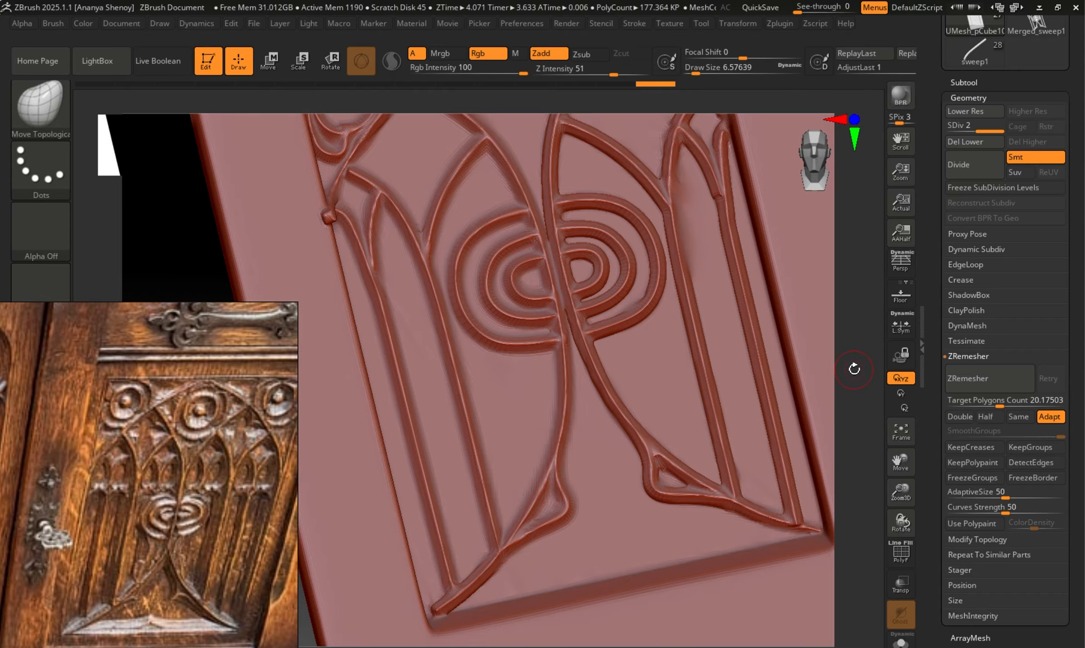
left_click_drag(855, 369, 697, 394)
left_click_drag(862, 424, 744, 396)
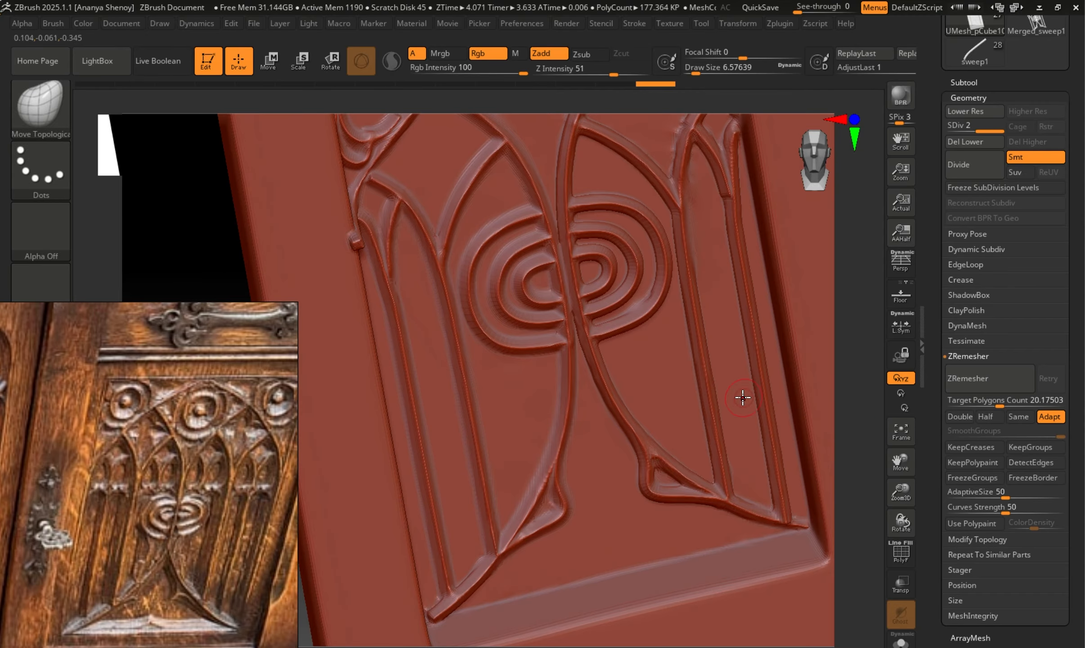
Show the door's polyframe and lower the mesh to subdivision level 1.
key("shift+f")
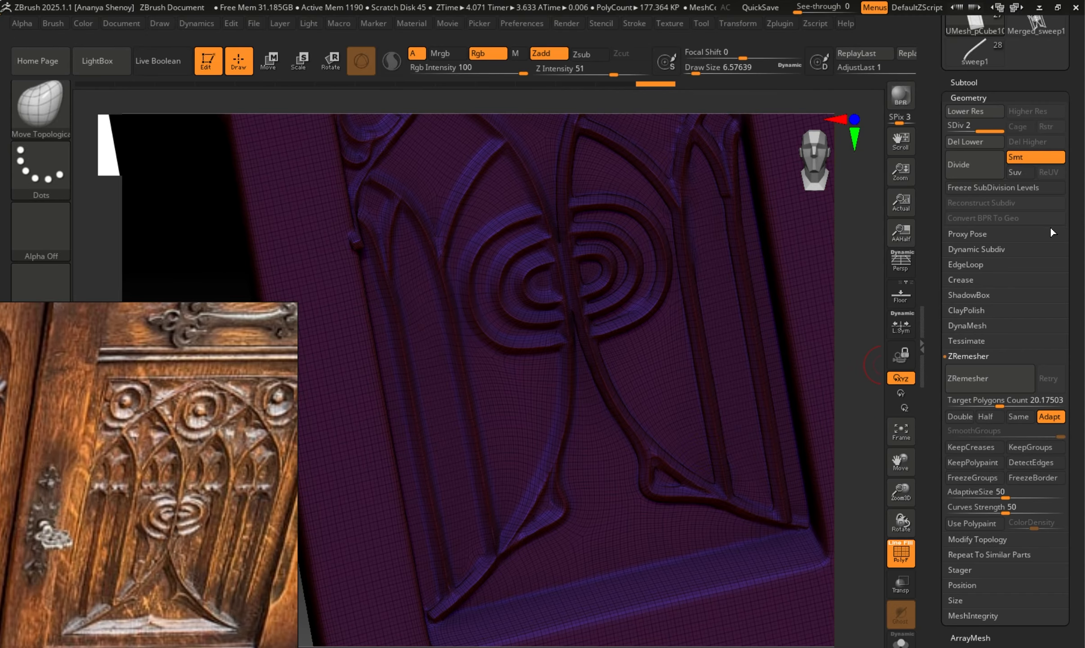
left_click(973, 111)
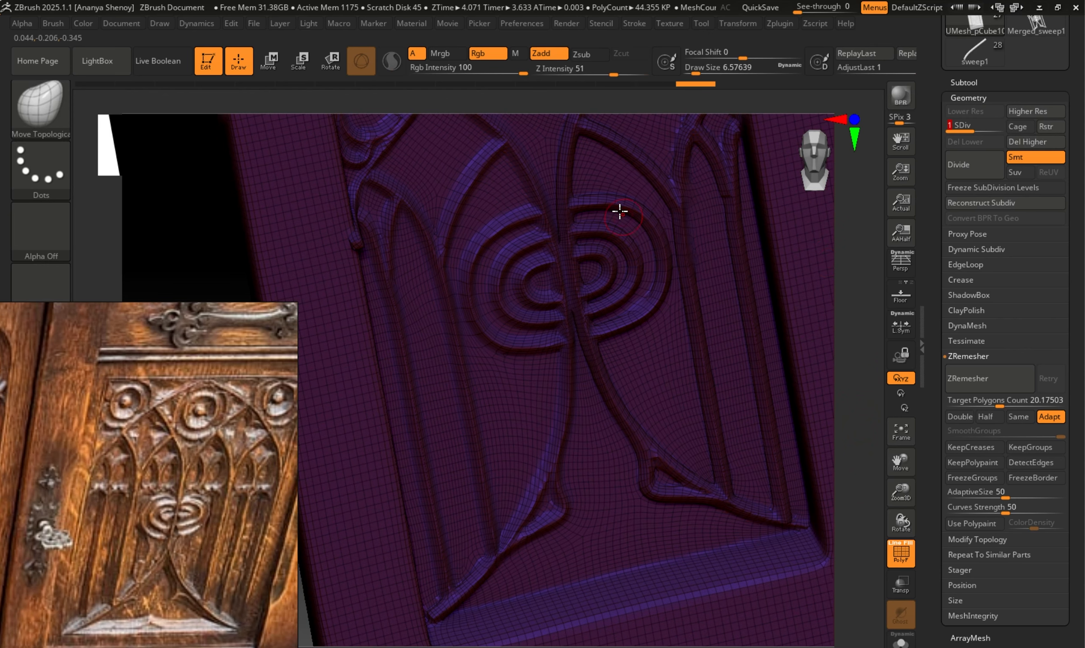
left_click_drag(858, 537, 745, 405)
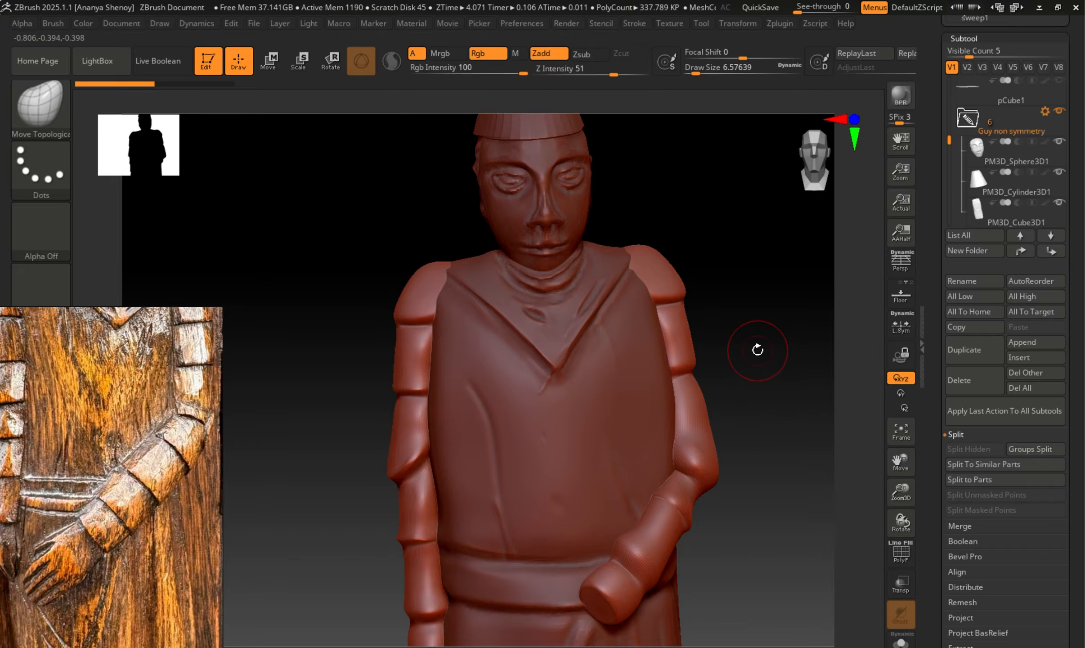
Examine the carved figure from several angles and bring the whole statue into view in the reference photo.
left_click_drag(765, 368, 664, 351)
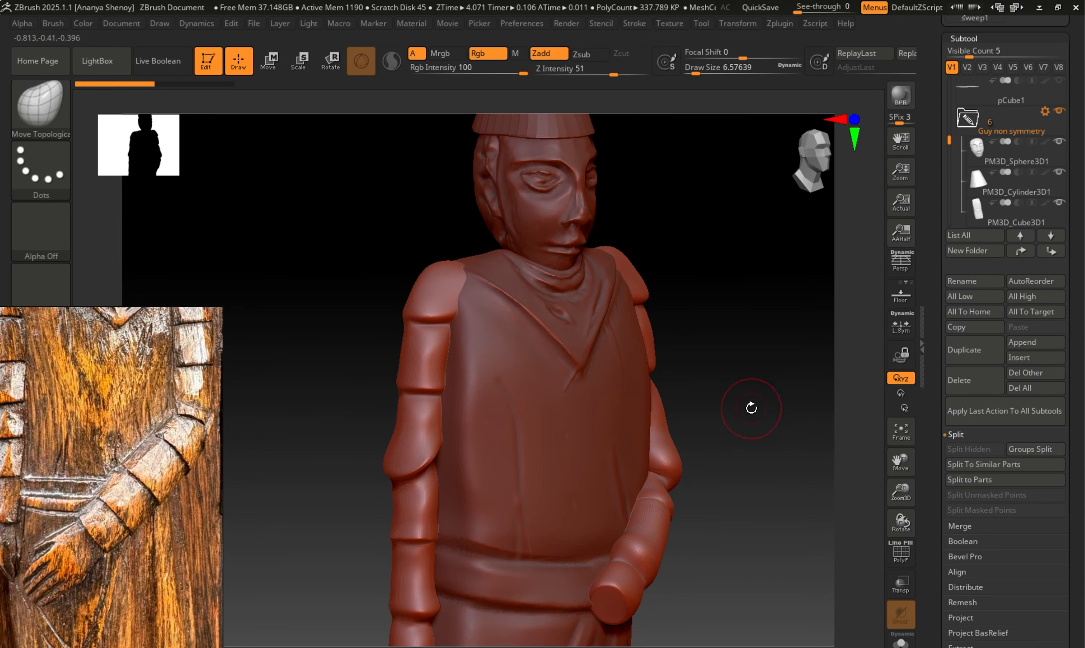
left_click_drag(749, 408, 733, 387, "alt")
scroll(72, 504, "down", 5)
right_click_drag(74, 502, 135, 465)
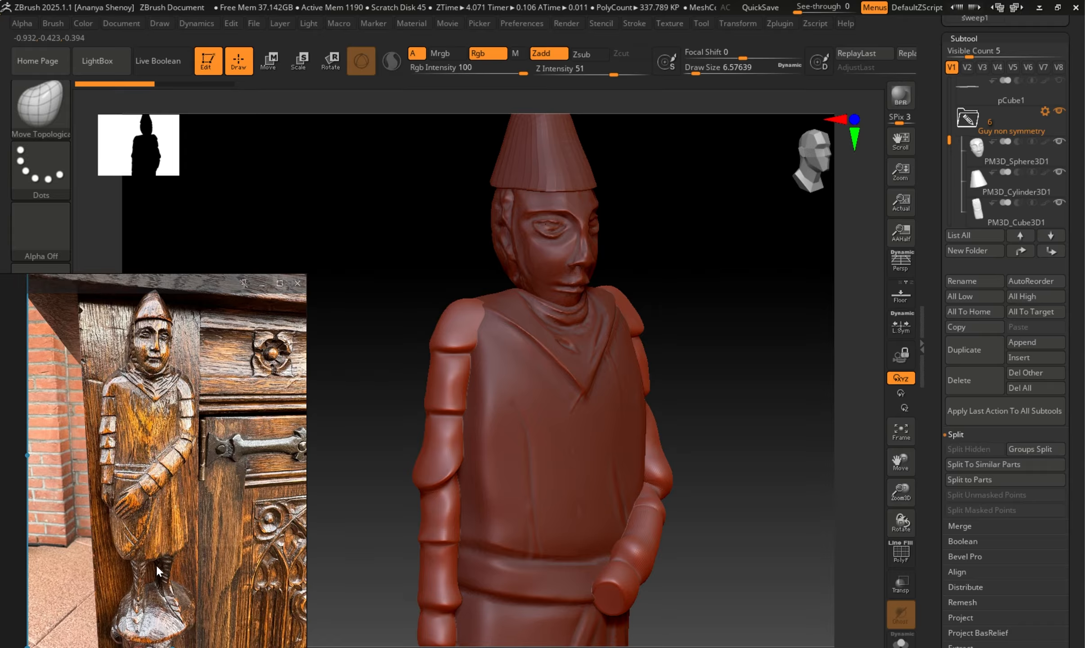
left_click_drag(765, 412, 733, 410, "shift")
left_click_drag(757, 451, 724, 359)
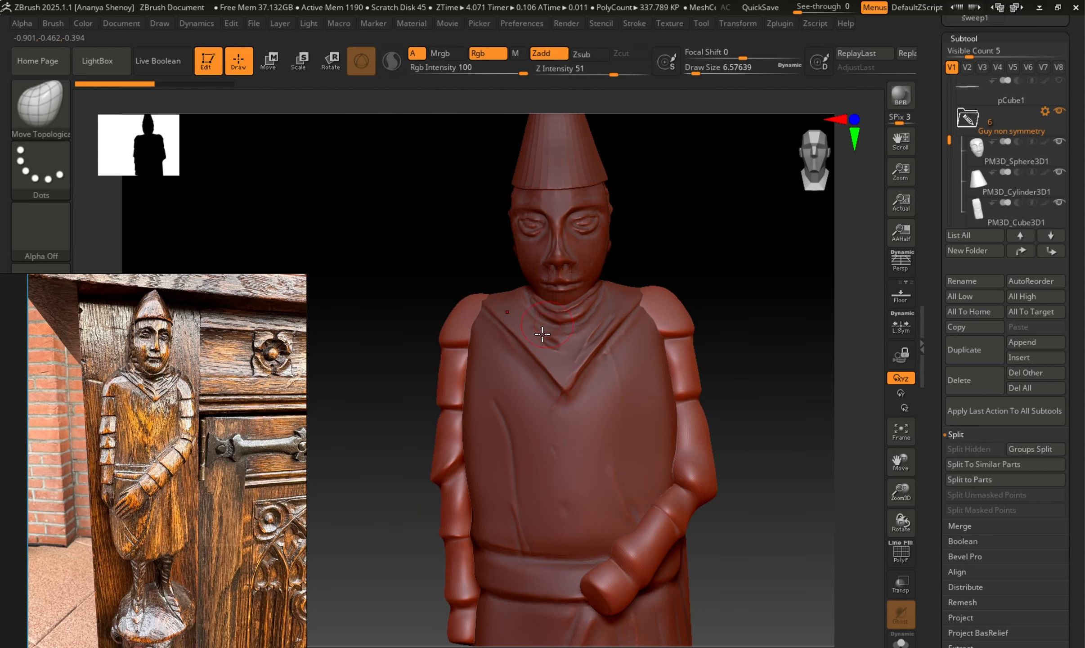
Inspect the figure's tunic and wrapped legs, leaving the tunic PM3D_Cube3D1 as the active subtool.
left_click(560, 498, "alt")
left_click_drag(784, 475, 773, 398, "alt")
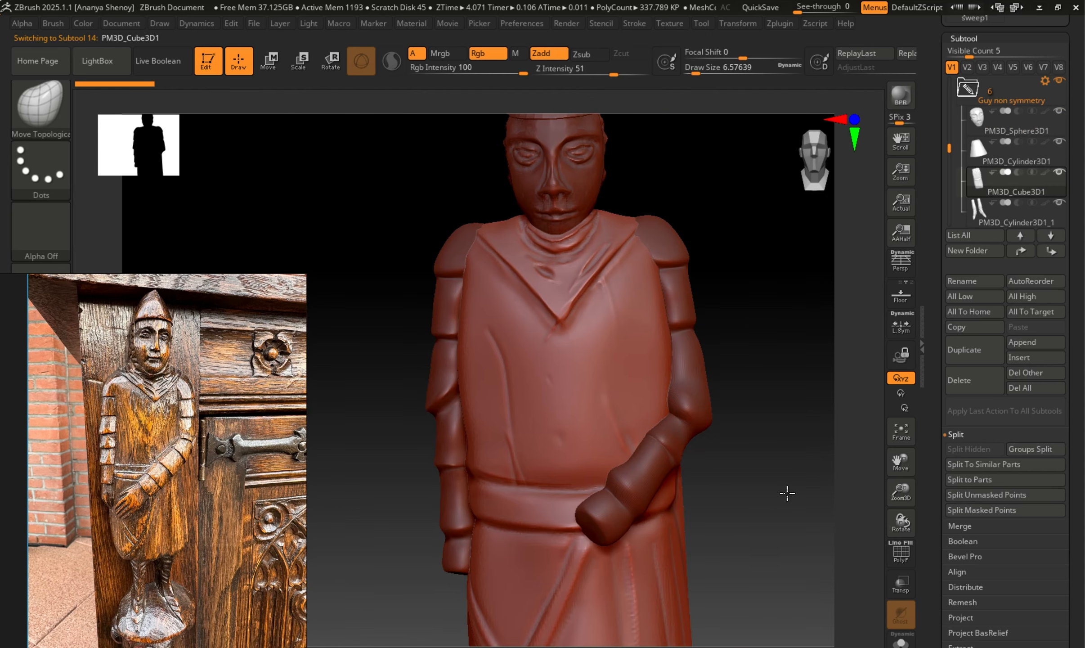
left_click_drag(787, 493, 790, 175, "alt")
left_click_drag(748, 485, 755, 475)
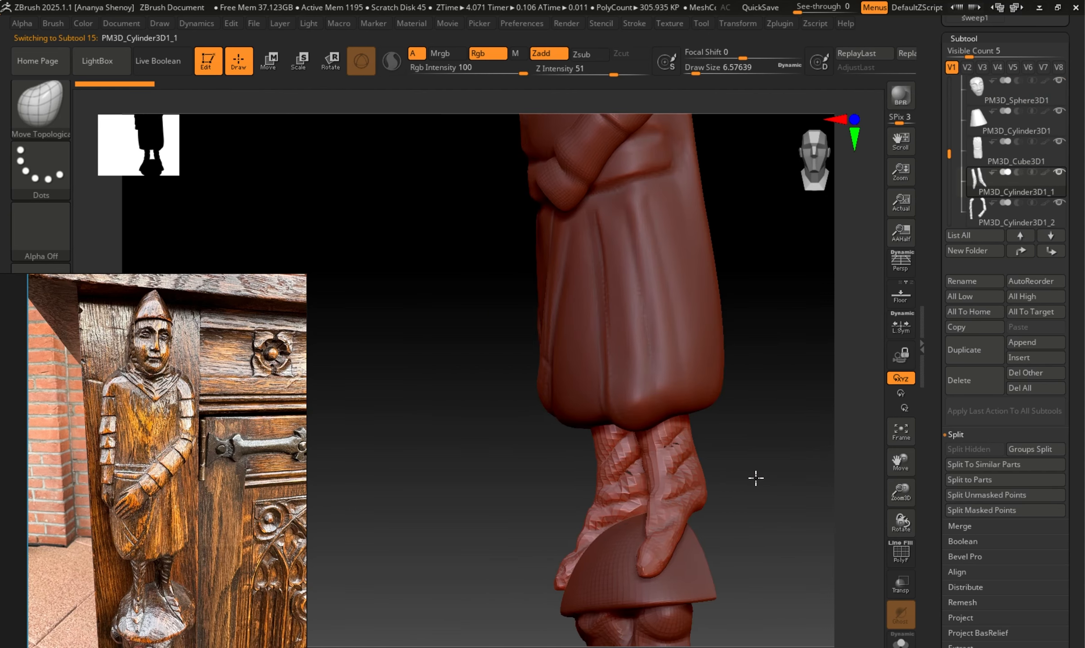
left_click(698, 350, "alt")
left_click_drag(801, 432, 820, 448)
left_click_drag(791, 392, 762, 501, "alt")
left_click_drag(725, 375, 745, 430)
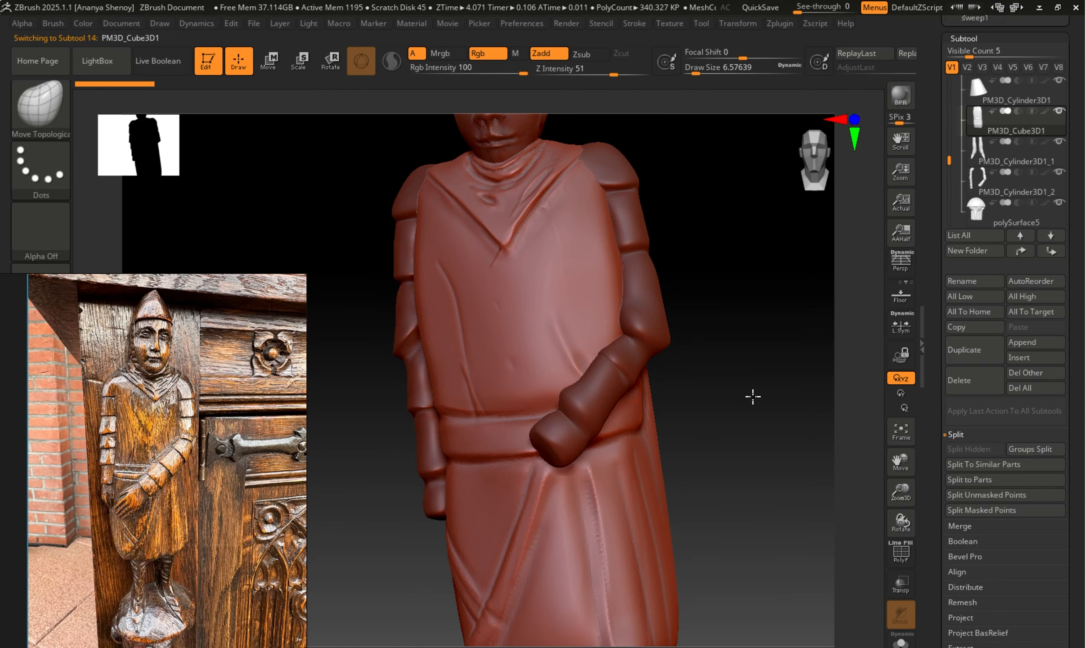
Review the whole figure from hat to feet and locate its Guy non symmetry folder among the subtools.
left_click_drag(748, 300, 760, 432, "alt")
left_click_drag(948, 160, 949, 137)
left_click_drag(765, 279, 525, 335)
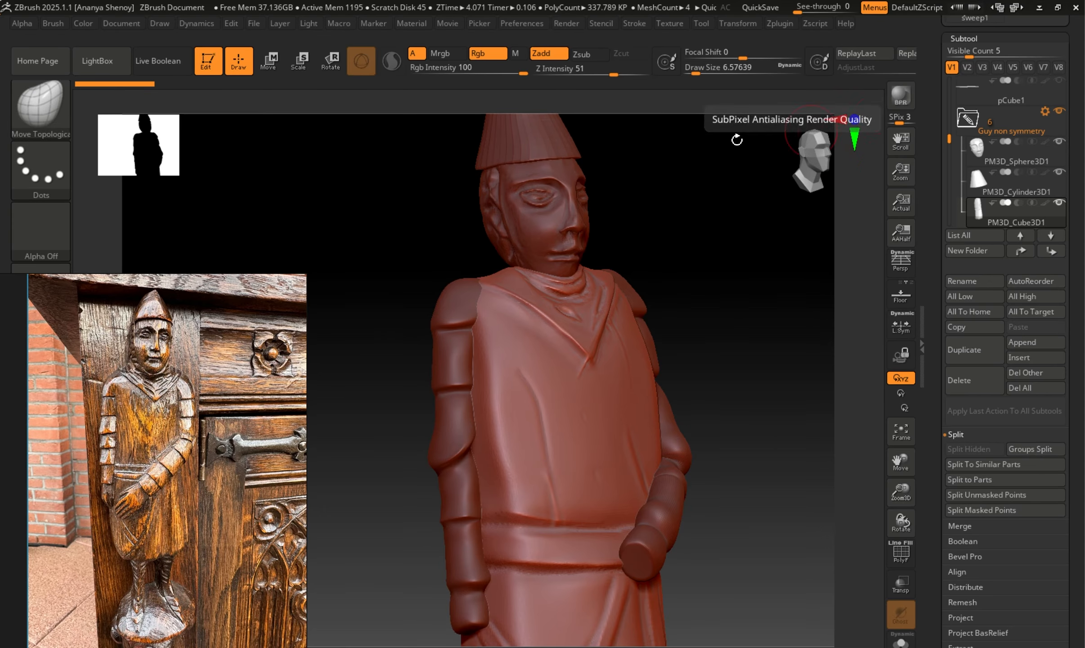
left_click_drag(709, 288, 632, 220, "alt")
left_click_drag(731, 446, 709, 246, "alt")
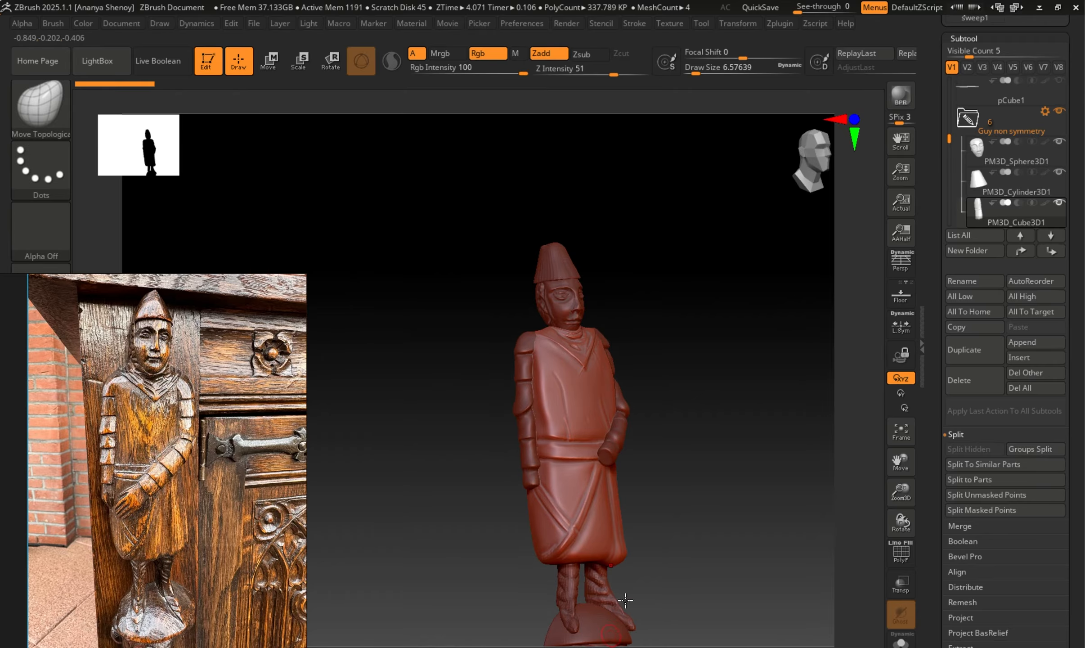
left_click_drag(745, 429, 738, 409, "alt")
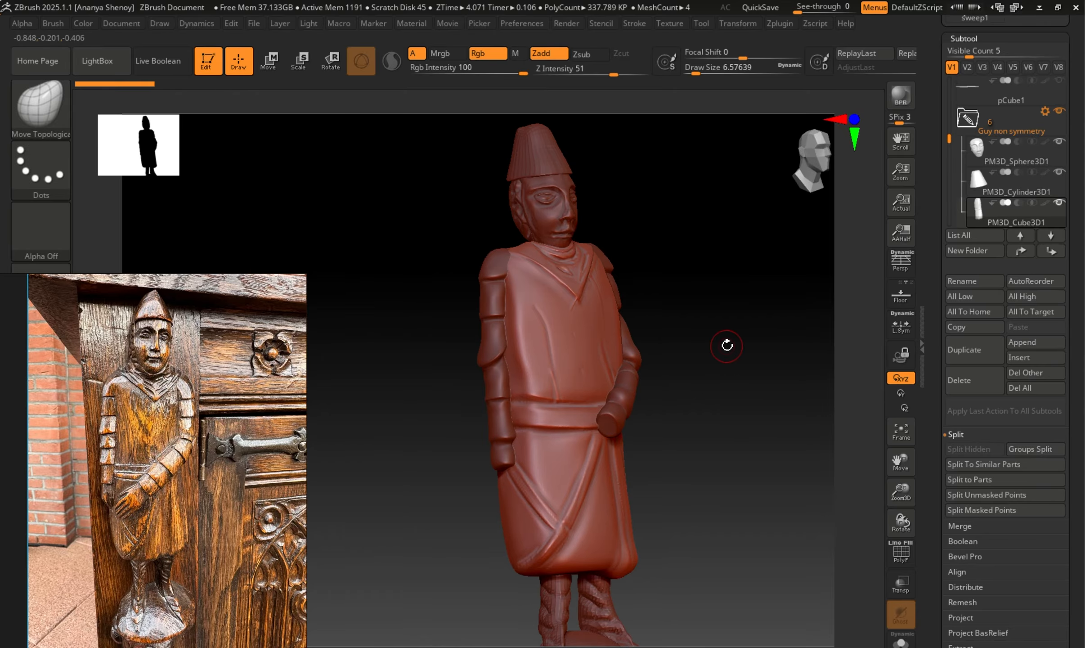
Merge all subtools in the Guy non symmetry folder into a single figure mesh using the folder actions.
left_click(1044, 113)
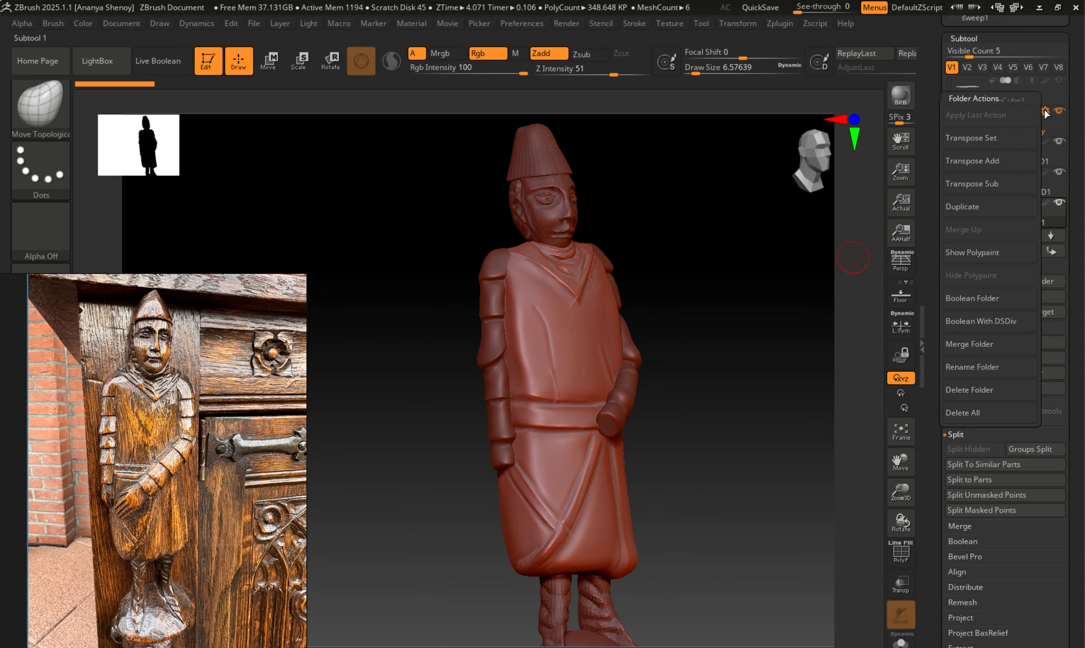
left_click(988, 145)
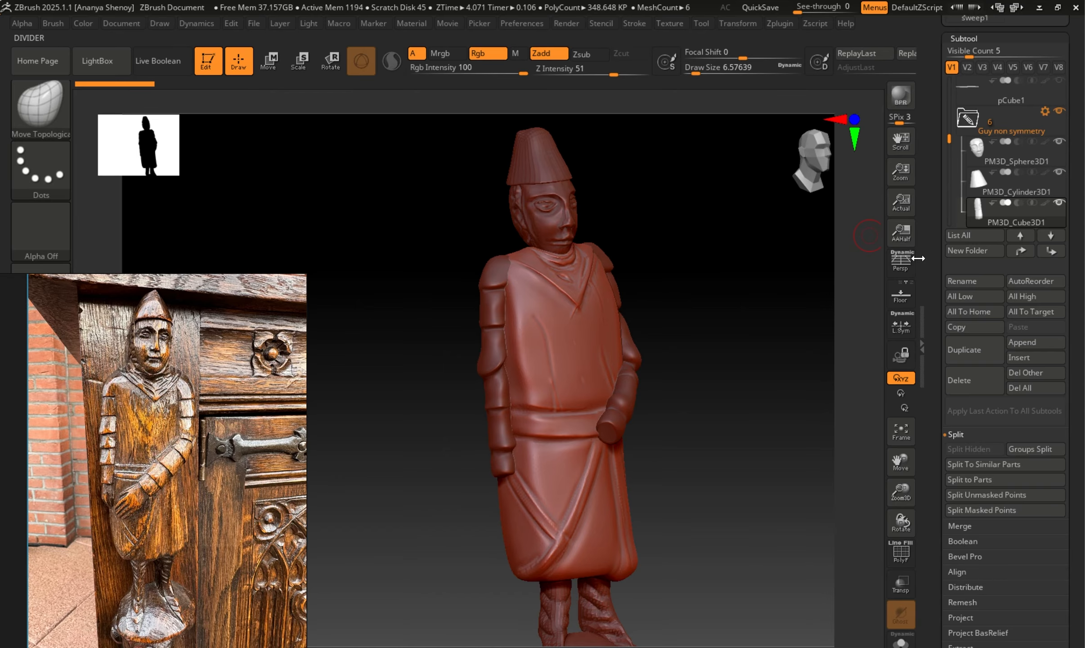
mouse_move(949, 139)
left_mouse_down()
mouse_move(951, 130)
mouse_move(949, 142)
left_mouse_up()
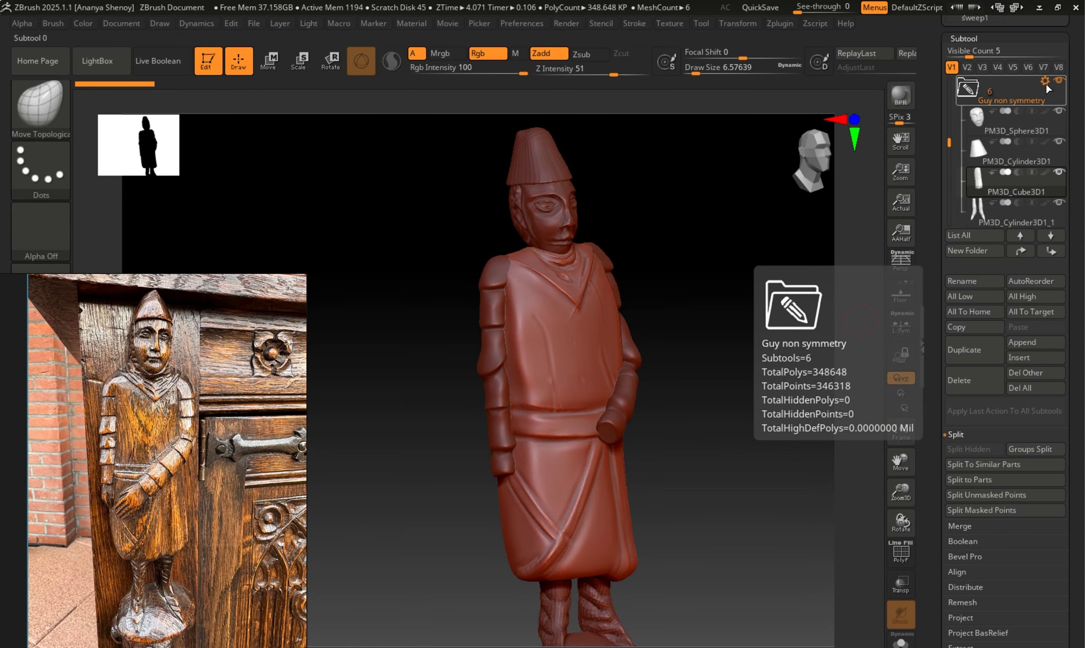
left_click(1045, 82)
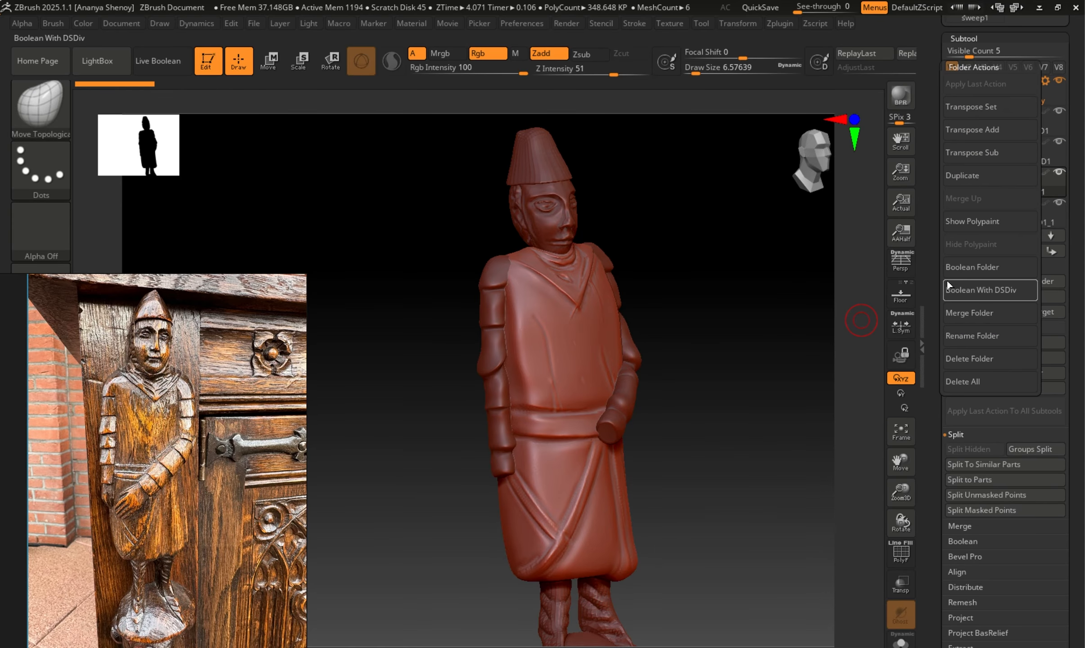
left_click(970, 311)
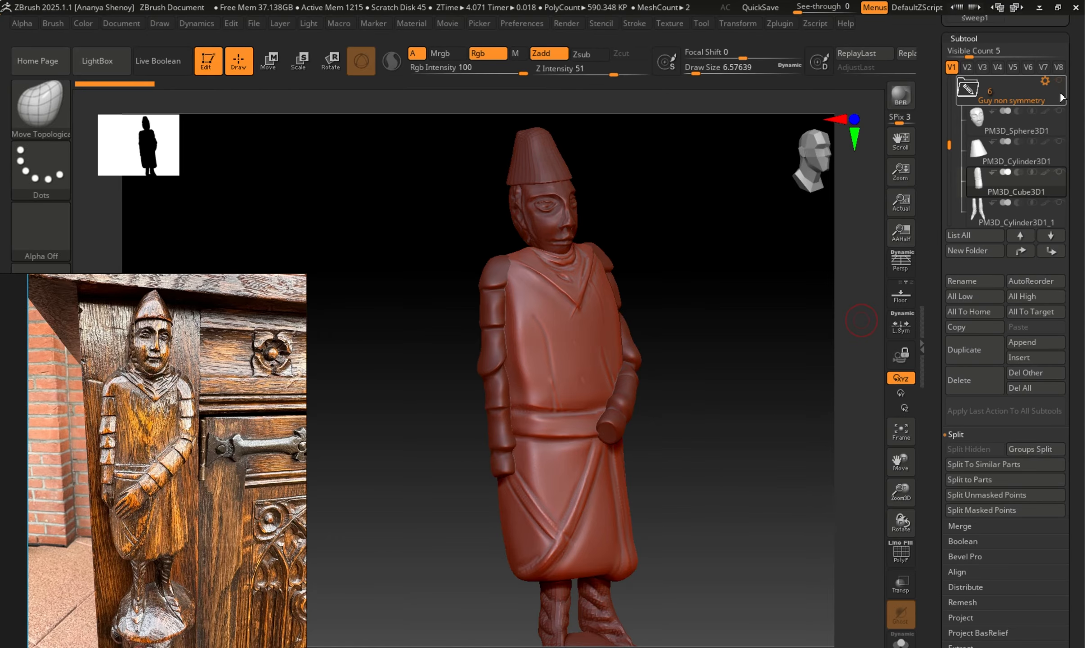
Collapse the Guy non symmetry folder and make the merged figure Merged_PM3D_Cube3D1 the active subtool.
left_click(968, 91)
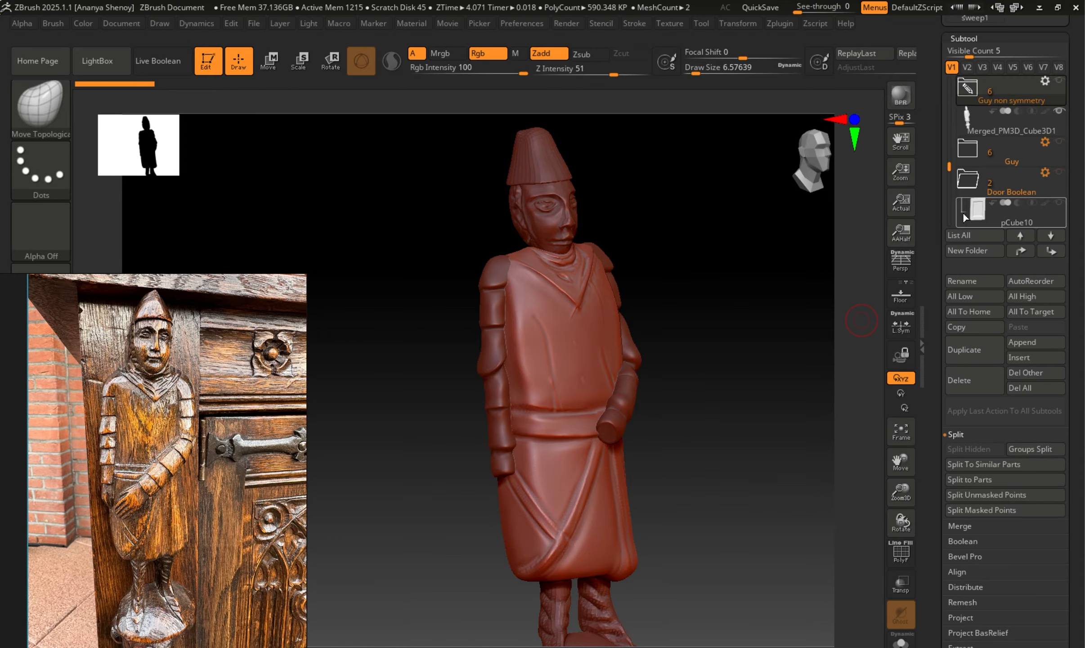
left_click(954, 116)
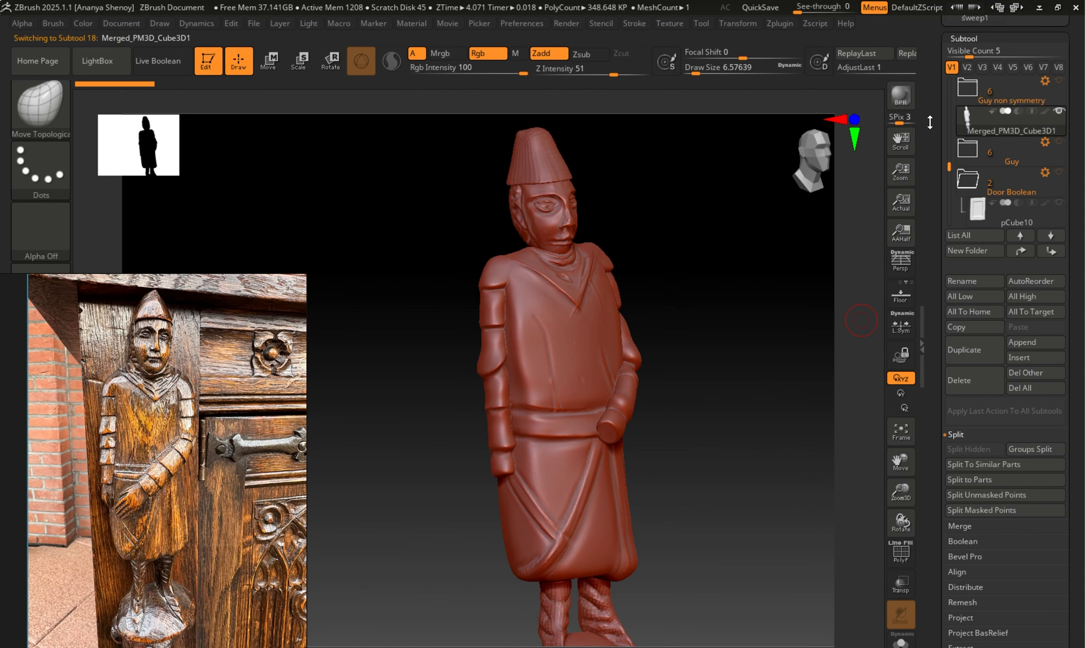
left_click_drag(697, 305, 664, 313)
left_click_drag(685, 219, 735, 375, "alt")
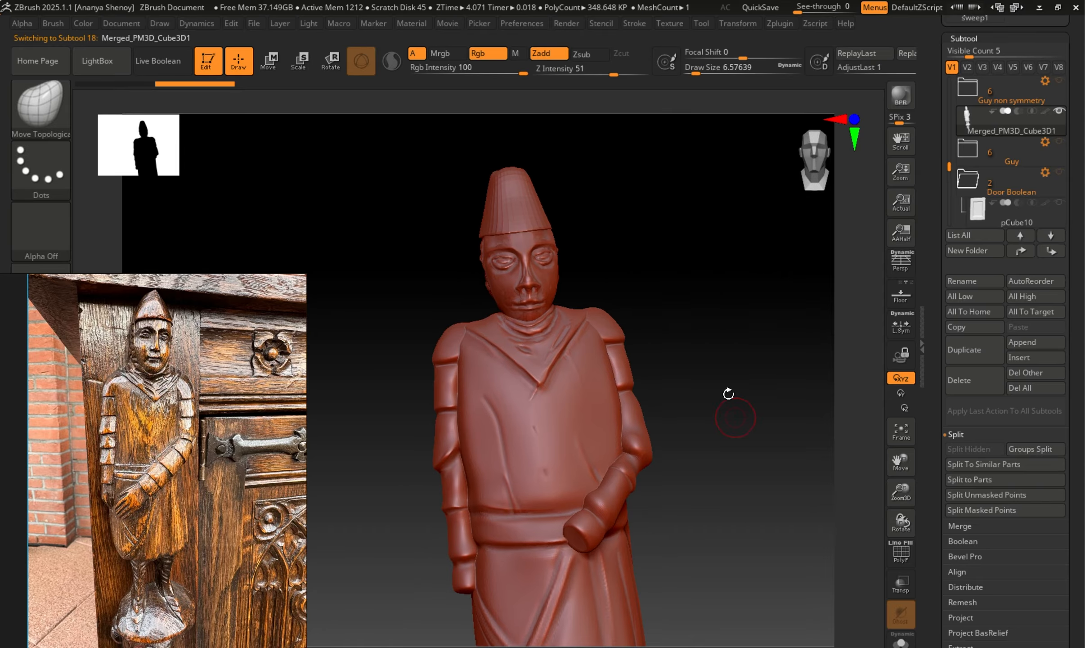
Try to pull the merged figure's upper body with the Move Topological brush at draw size about 39, and undo the stroke.
mouse_move(751, 260)
left_mouse_down()
mouse_move(659, 356)
mouse_move(649, 323)
left_mouse_up()
key("b")
key("m")
key("t")
key("s")
key("s")
mouse_move(632, 329)
left_mouse_down()
mouse_move(625, 321)
mouse_move(676, 346)
mouse_move(781, 336)
mouse_move(599, 392)
mouse_move(661, 373)
mouse_move(683, 387)
mouse_move(751, 353)
left_mouse_up()
key("ctrl+z")
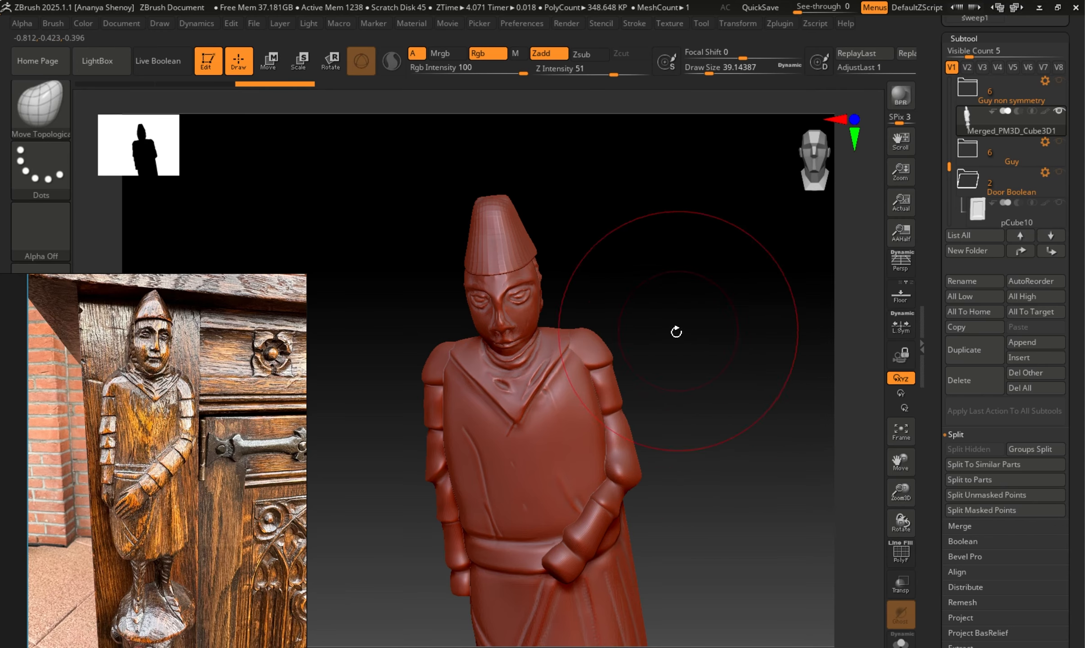
left_click_drag(675, 331, 693, 345)
left_click_drag(712, 301, 711, 291)
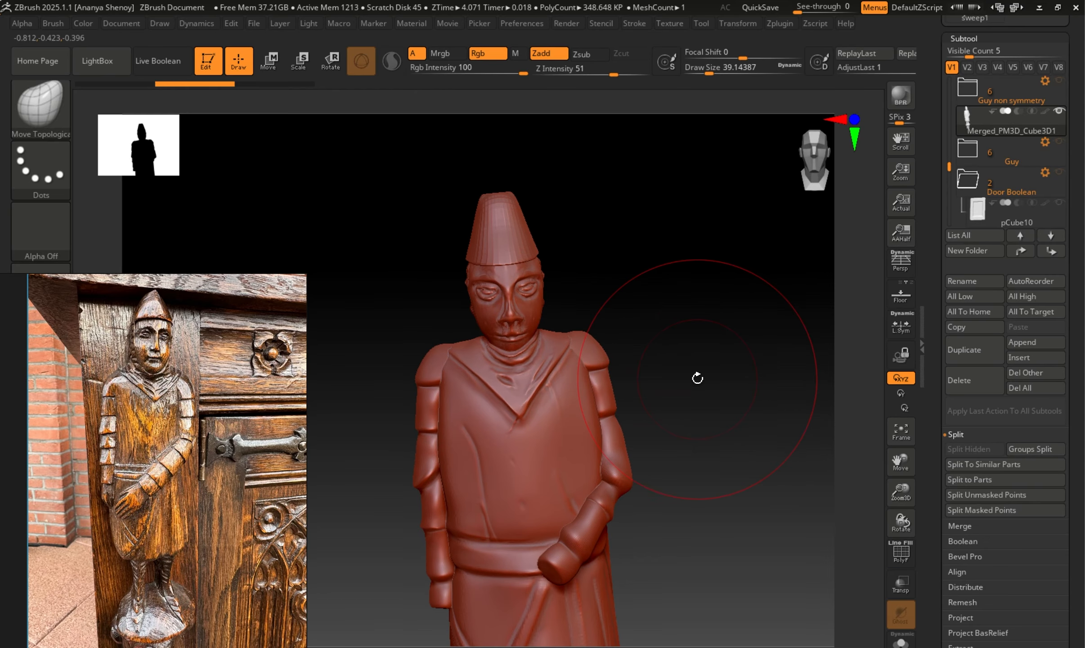
Try remeshing the merged figure with DynaMesh at resolution 128, check it down to the base, and undo the remesh.
left_click(963, 38)
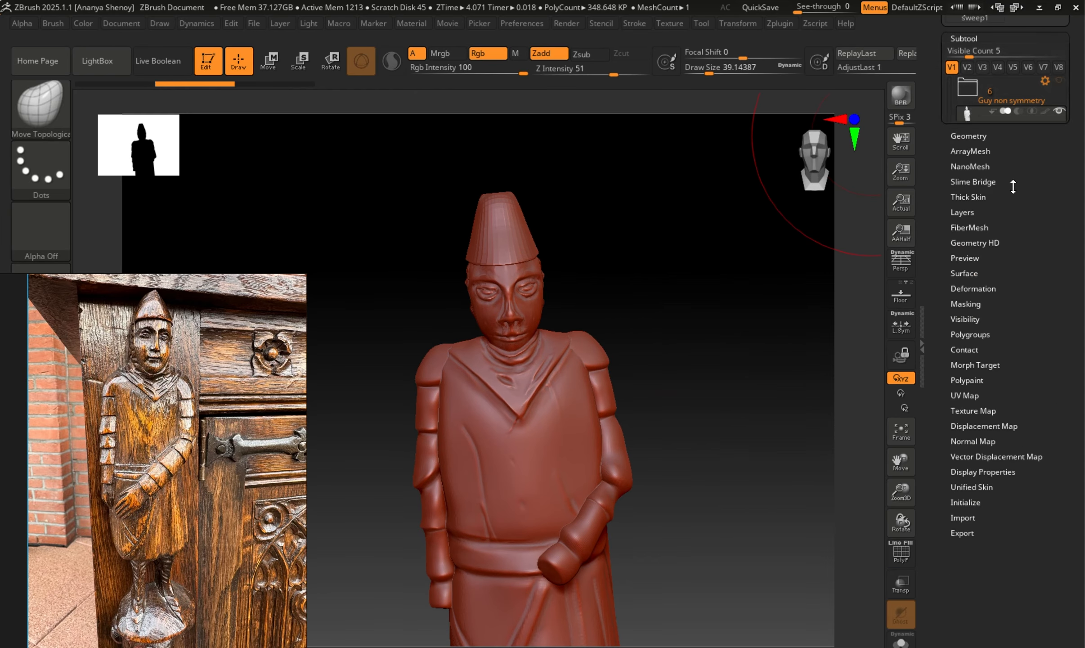
left_click(967, 53)
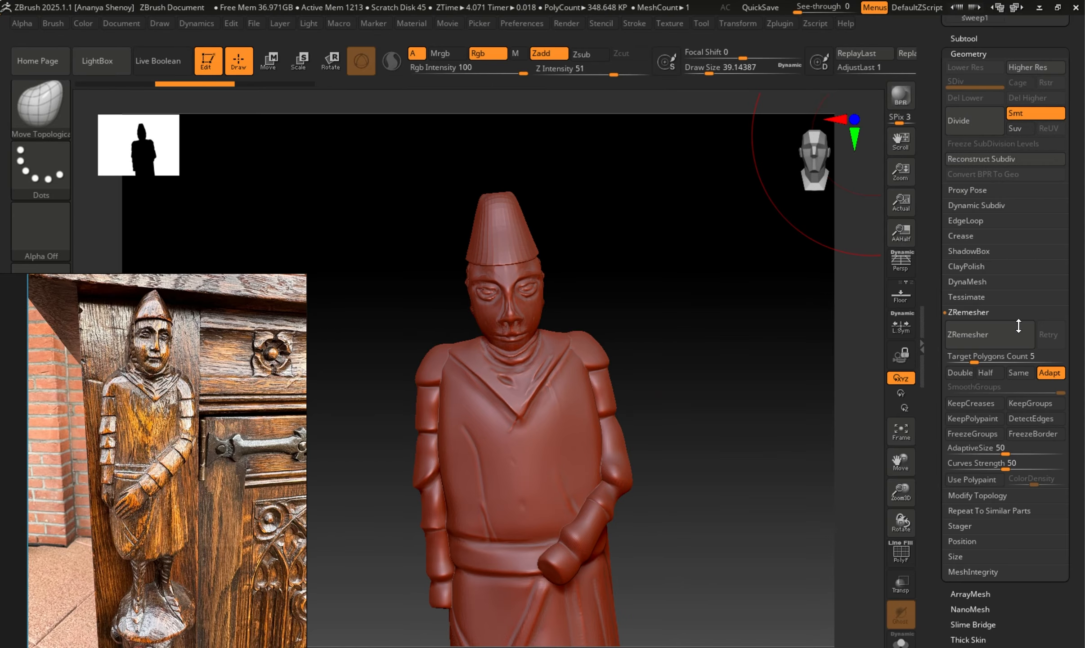
left_click(972, 284)
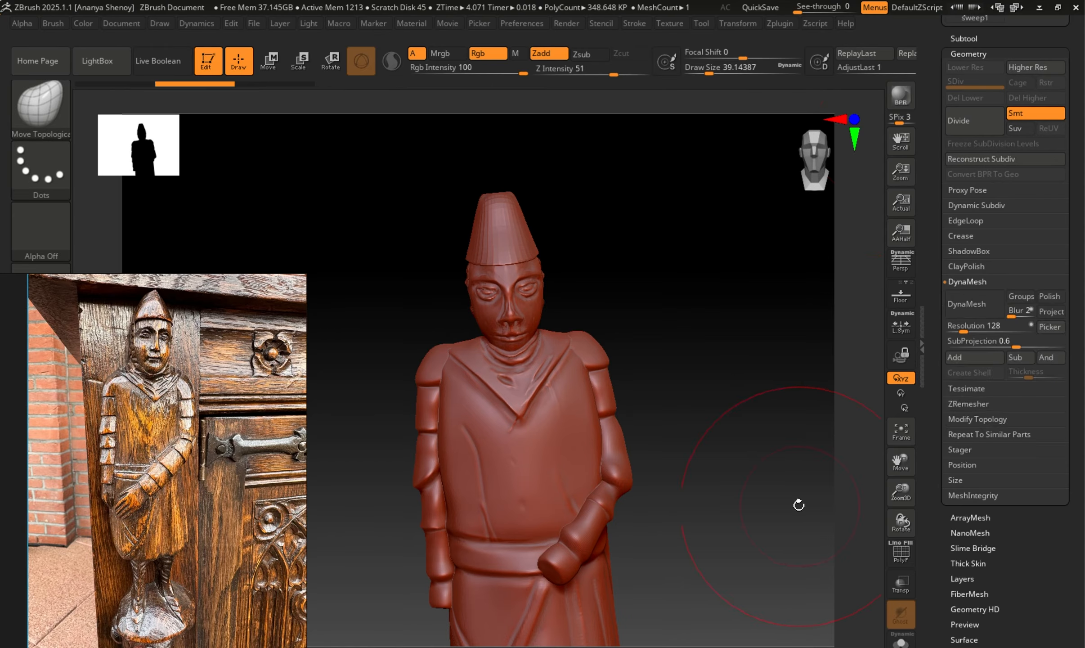
left_click_drag(765, 496, 733, 448)
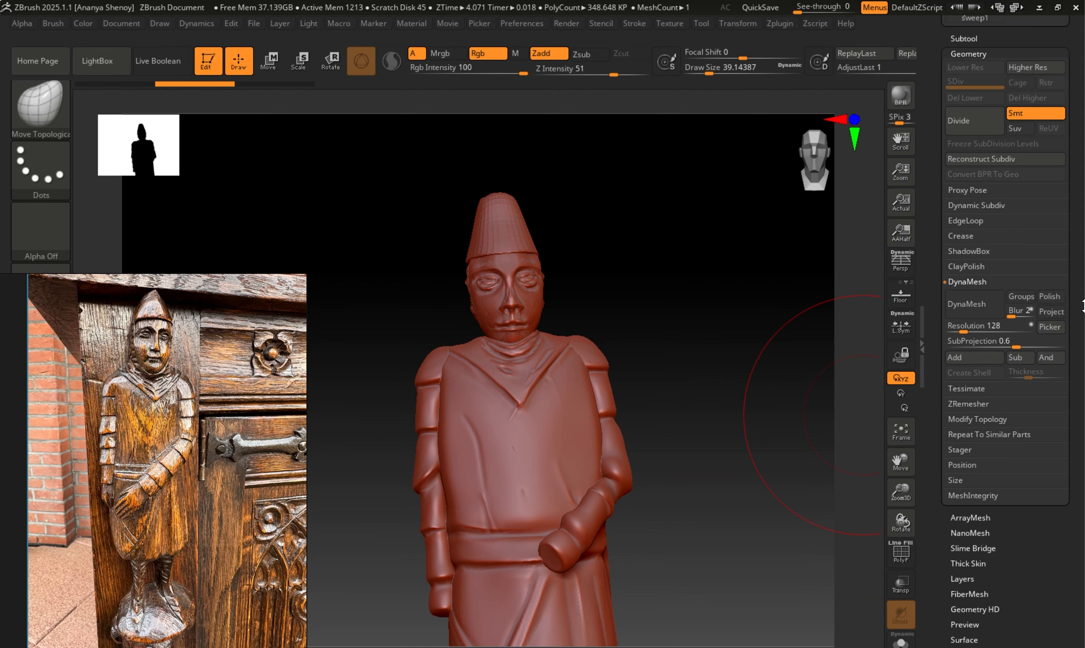
left_click(971, 306)
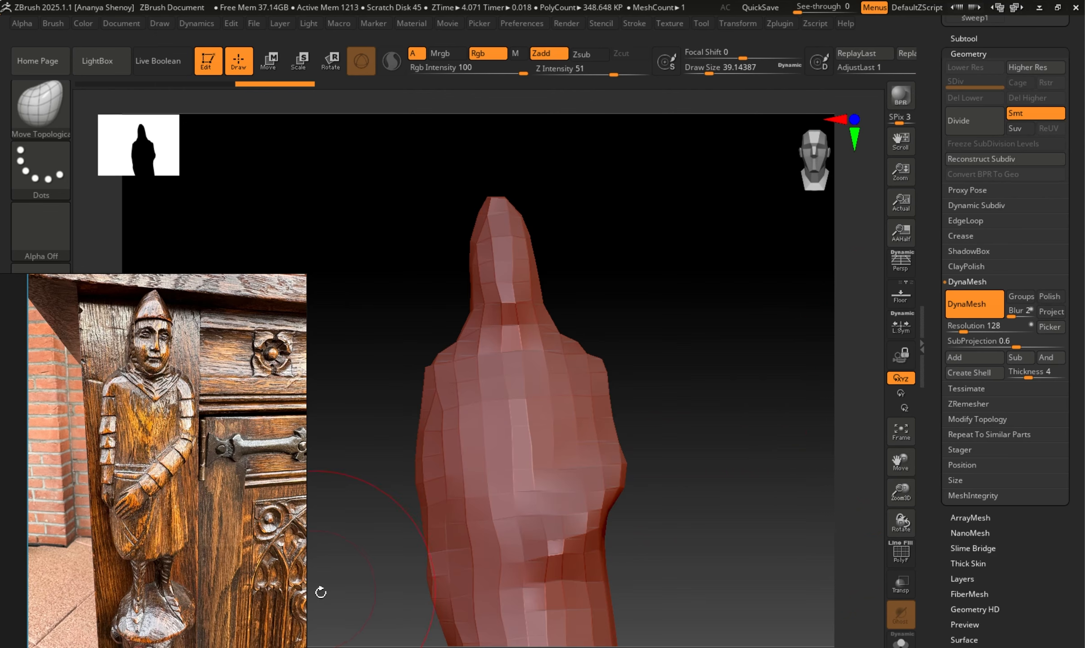
left_click_drag(325, 597, 738, 242)
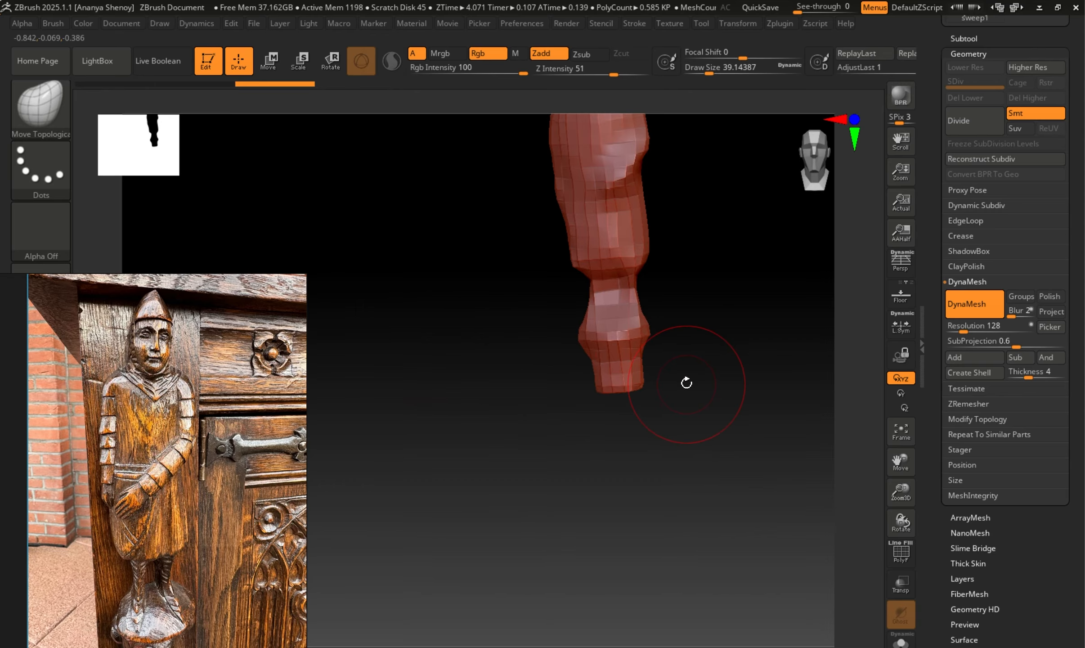
key("ctrl")
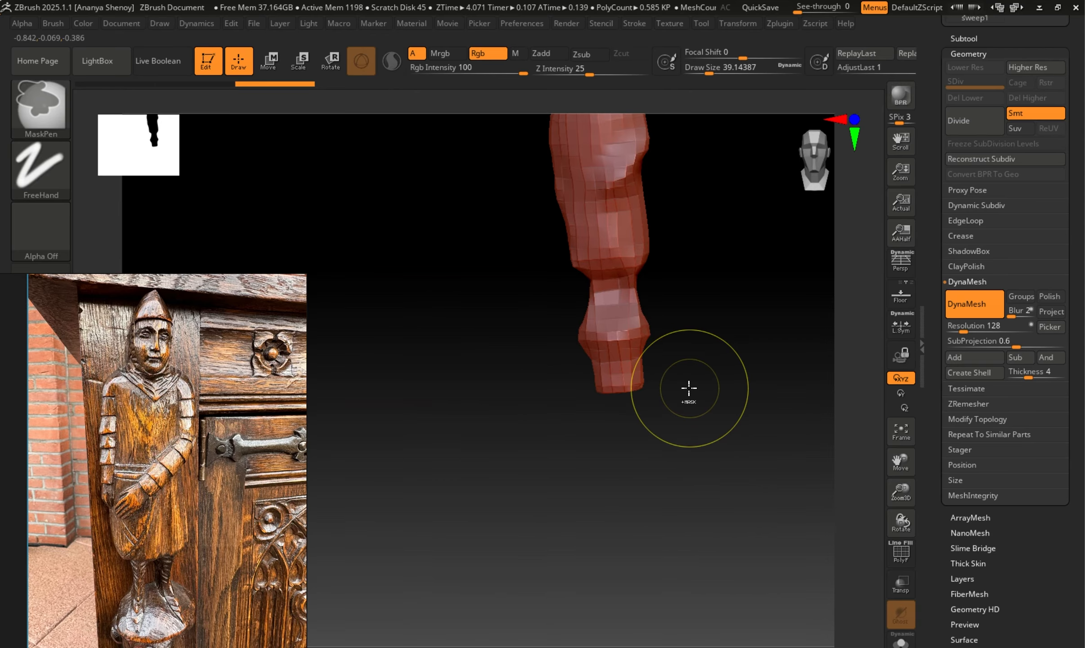
key("ctrl+z")
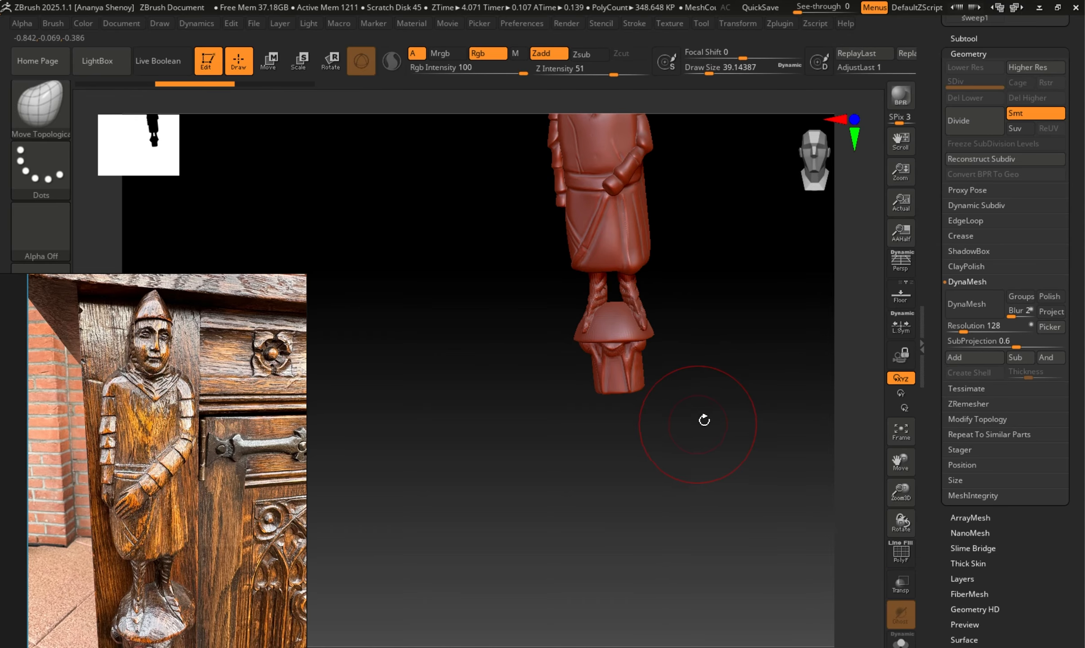
Remesh the merged figure with DynaMesh at resolution 2480.
left_click_drag(719, 392, 700, 617, "alt")
mouse_move(694, 439)
left_mouse_down("alt")
mouse_move(741, 600)
mouse_move(736, 473)
mouse_move(714, 456)
left_mouse_up("alt")
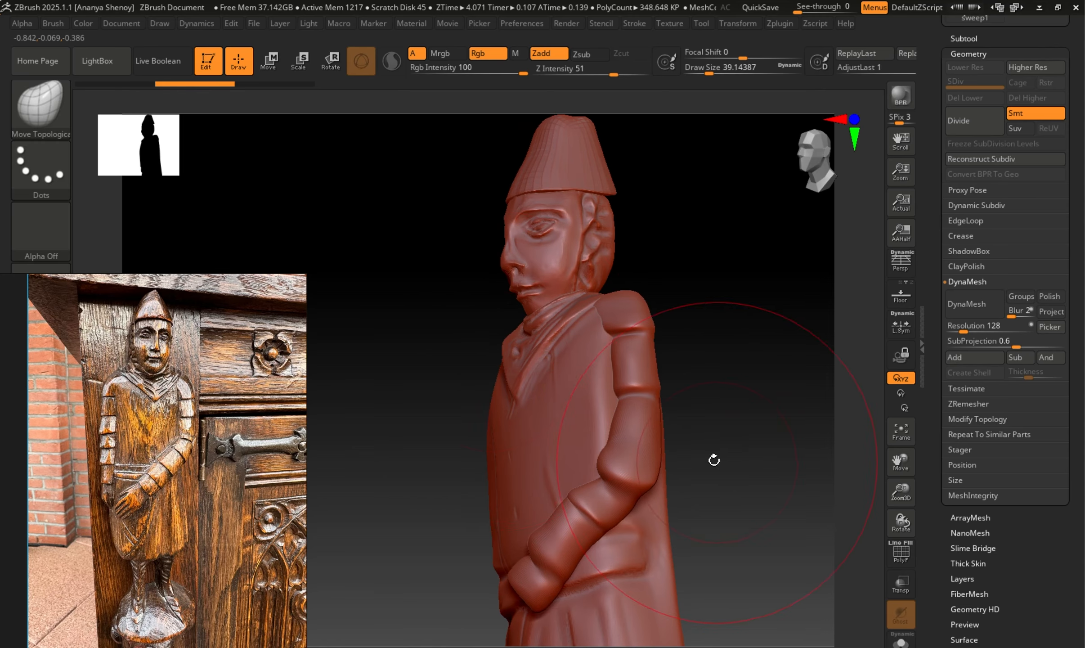
mouse_move(705, 368)
left_mouse_down()
mouse_move(689, 339)
mouse_move(712, 359)
mouse_move(746, 353)
mouse_move(744, 368)
mouse_move(741, 346)
left_mouse_up()
left_click_drag(962, 331, 974, 331)
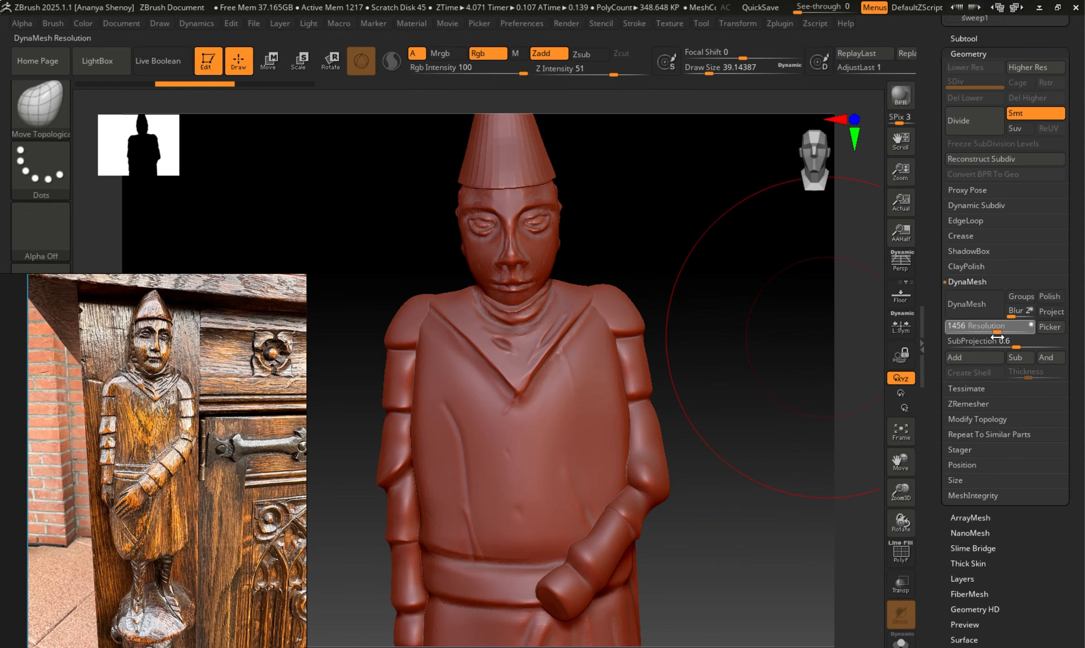
left_click(957, 327)
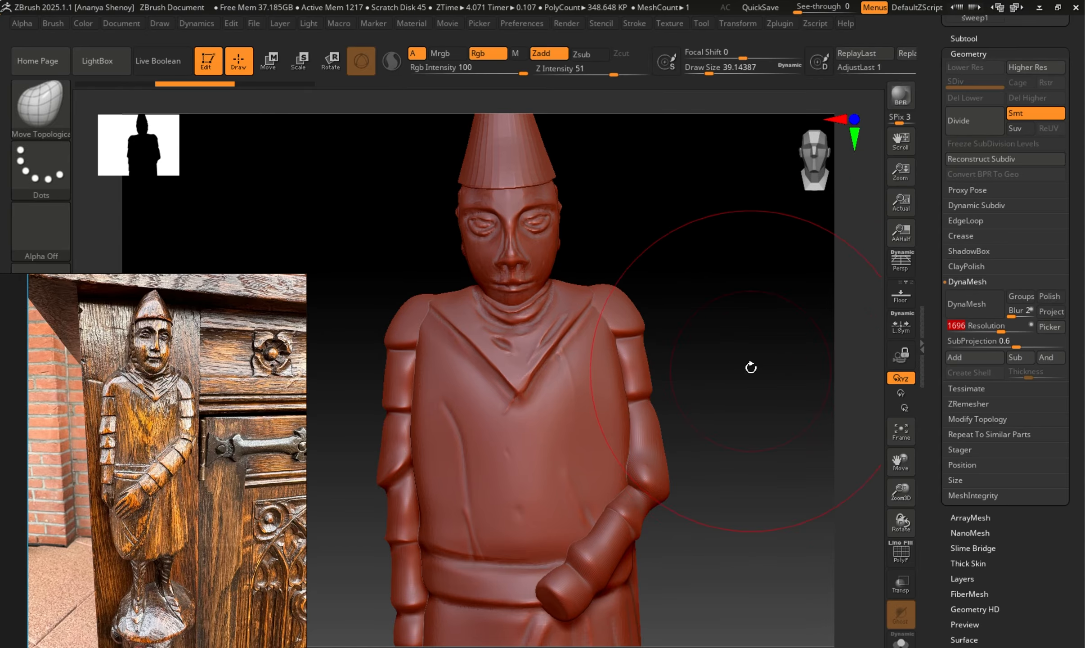
left_click_drag(815, 363, 738, 363, "ctrl")
key("s")
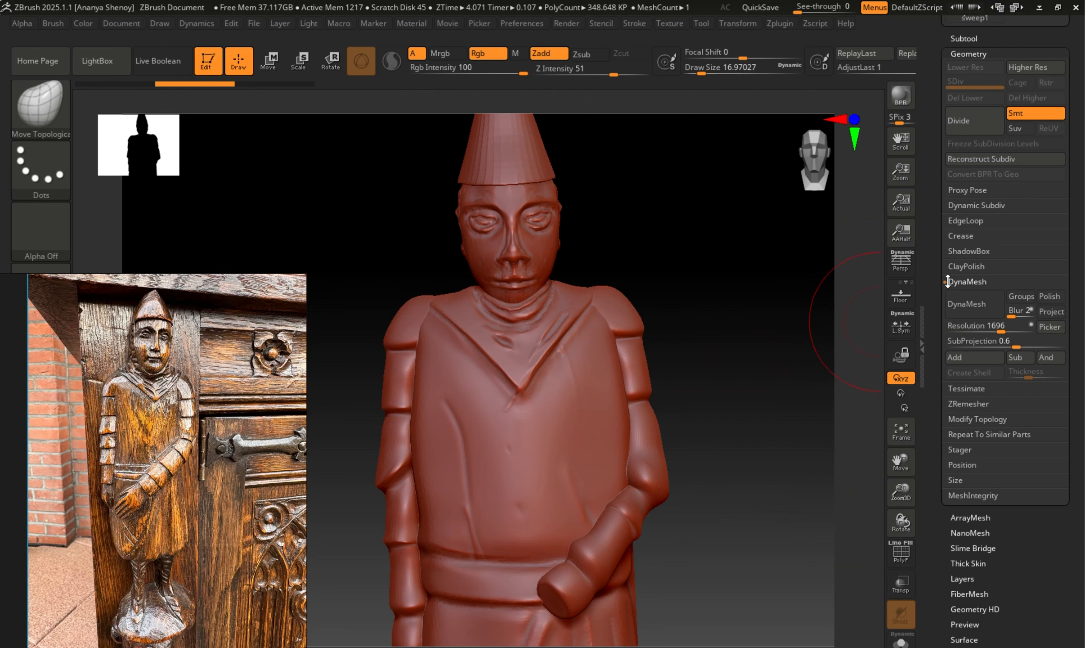
left_click_drag(1016, 328, 1011, 325)
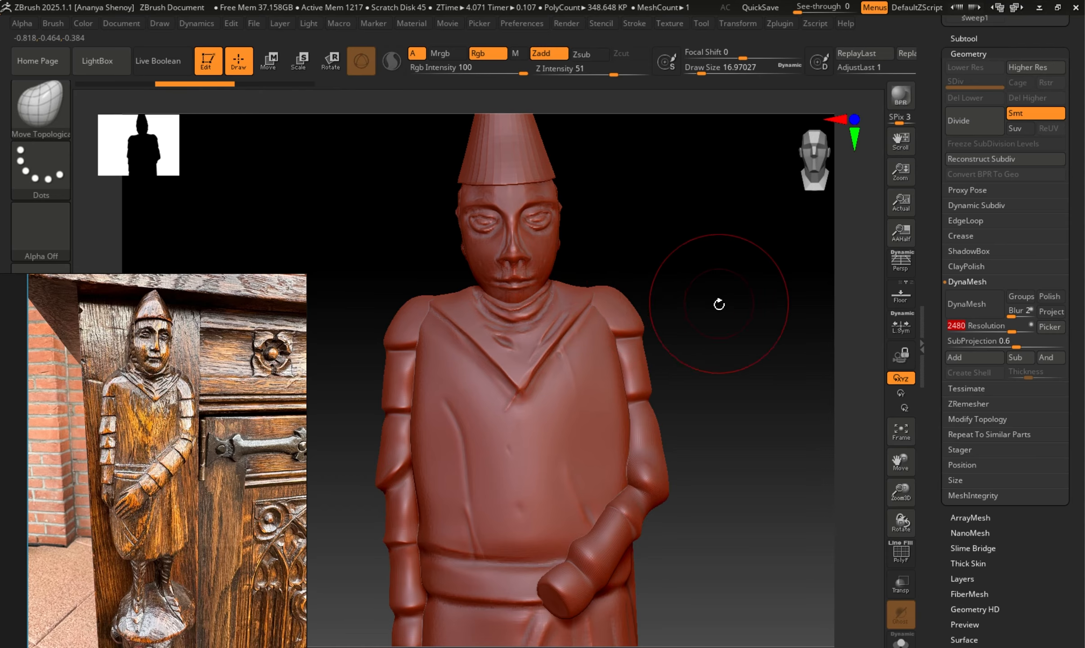
left_click_drag(719, 306, 670, 307)
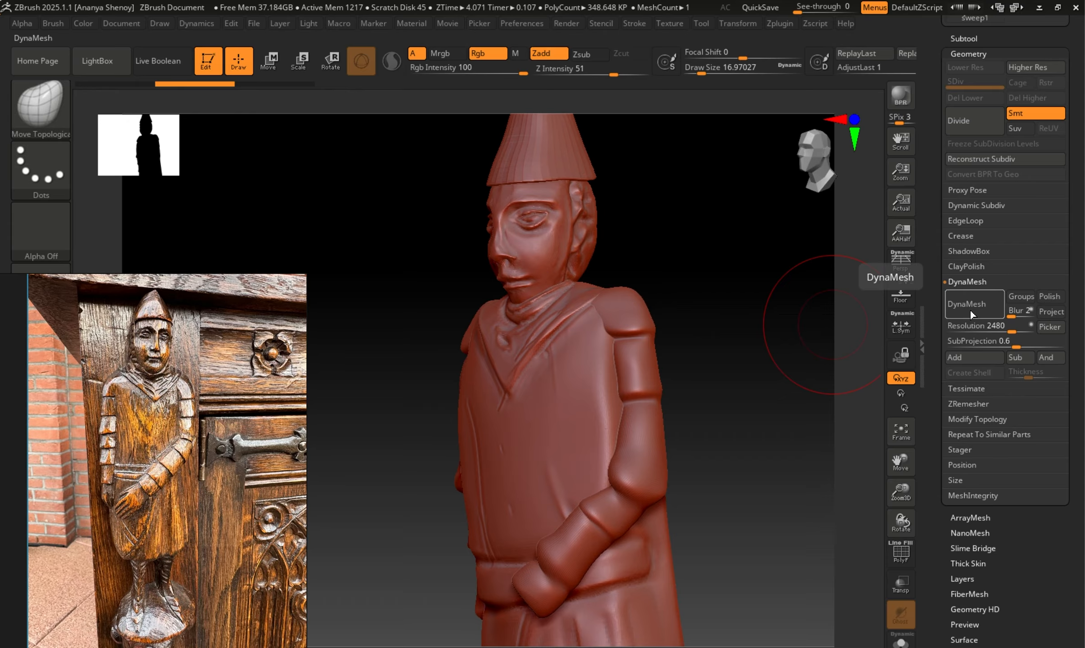
left_click(970, 308)
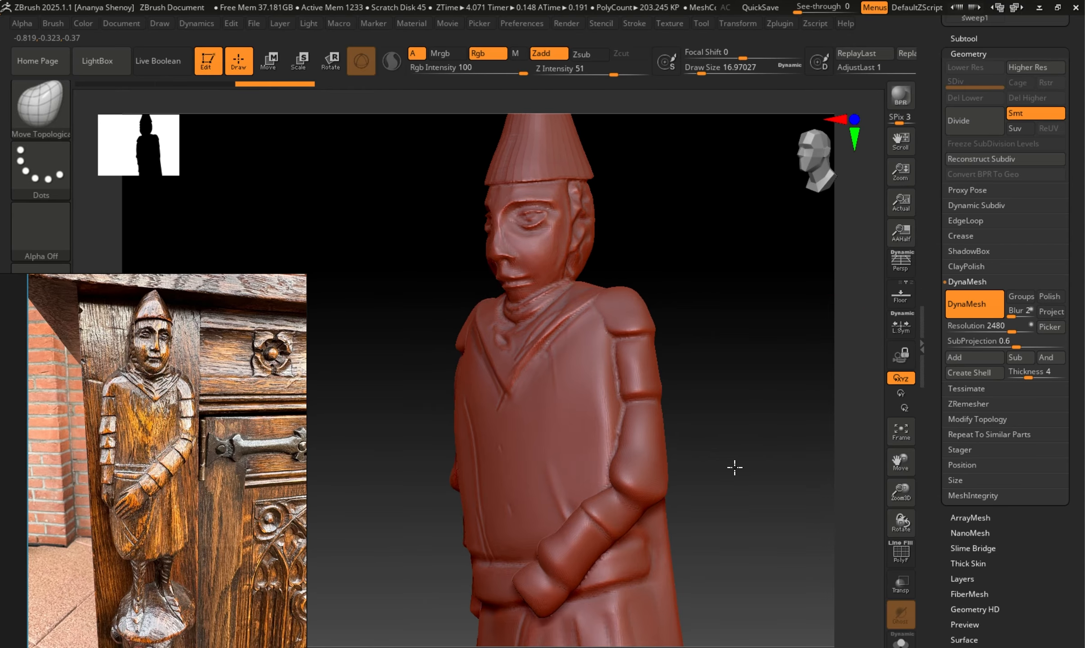
Smooth the figure's left shoulder and the seam between its upper arm and tunic, with draw size about 3.
mouse_move(734, 467)
left_mouse_down()
mouse_move(777, 461)
mouse_move(755, 472)
left_mouse_up()
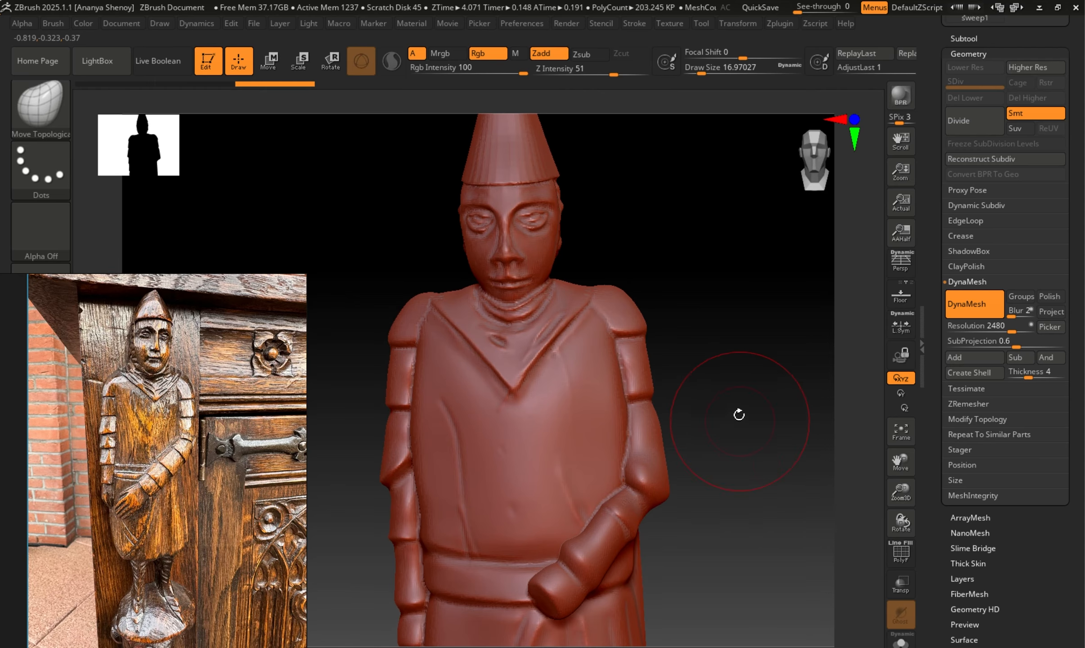
mouse_move(739, 414)
left_mouse_down()
mouse_move(719, 412)
mouse_move(702, 387)
mouse_move(767, 390)
mouse_move(659, 383)
mouse_move(775, 404)
mouse_move(724, 424)
mouse_move(743, 407)
mouse_move(747, 350)
mouse_move(736, 397)
left_mouse_up()
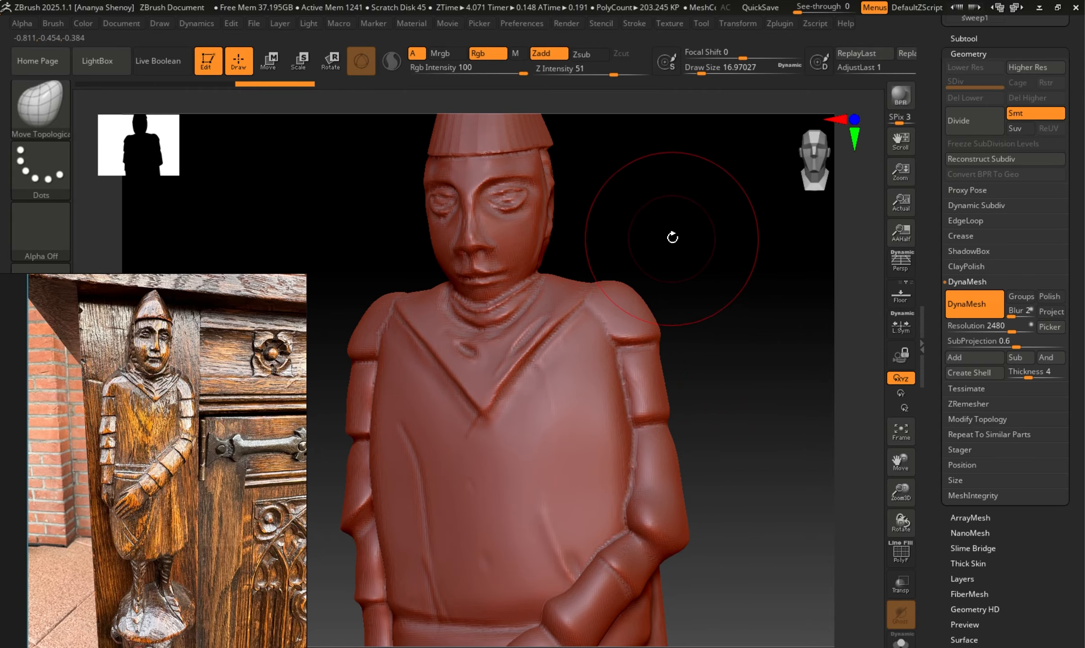
mouse_move(670, 236)
left_mouse_down()
mouse_move(710, 242)
mouse_move(689, 254)
mouse_move(758, 314)
left_mouse_up()
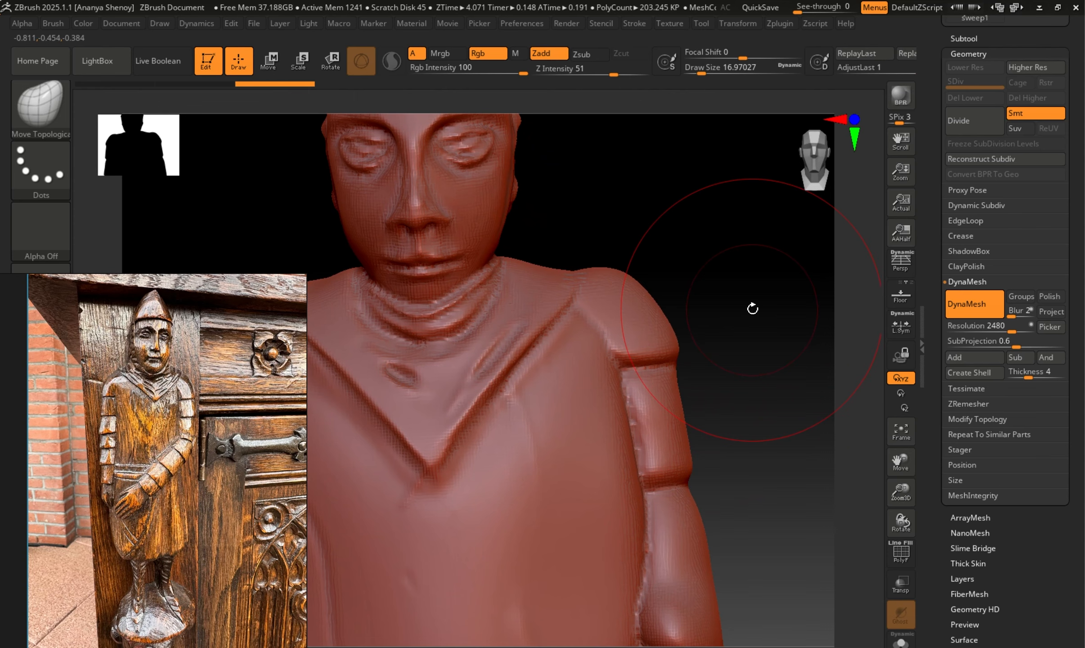
mouse_move(693, 274)
left_mouse_down("alt")
mouse_move(733, 315)
mouse_move(618, 310)
left_mouse_up("alt")
key("s")
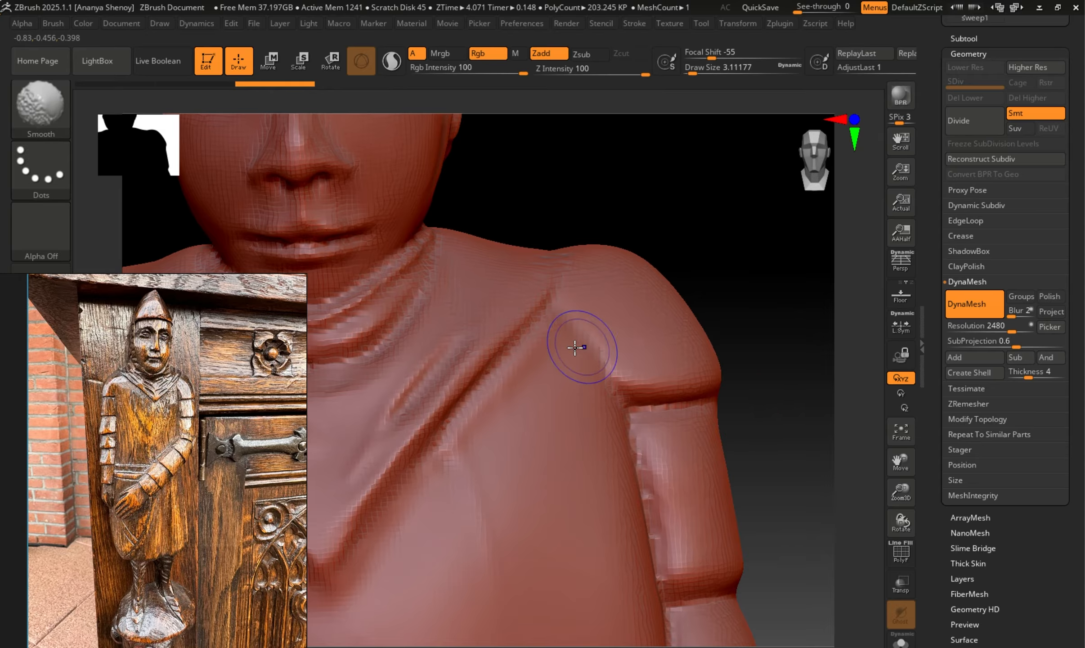
left_click_drag(577, 322, 602, 365, "shift")
left_click_drag(732, 277, 732, 335)
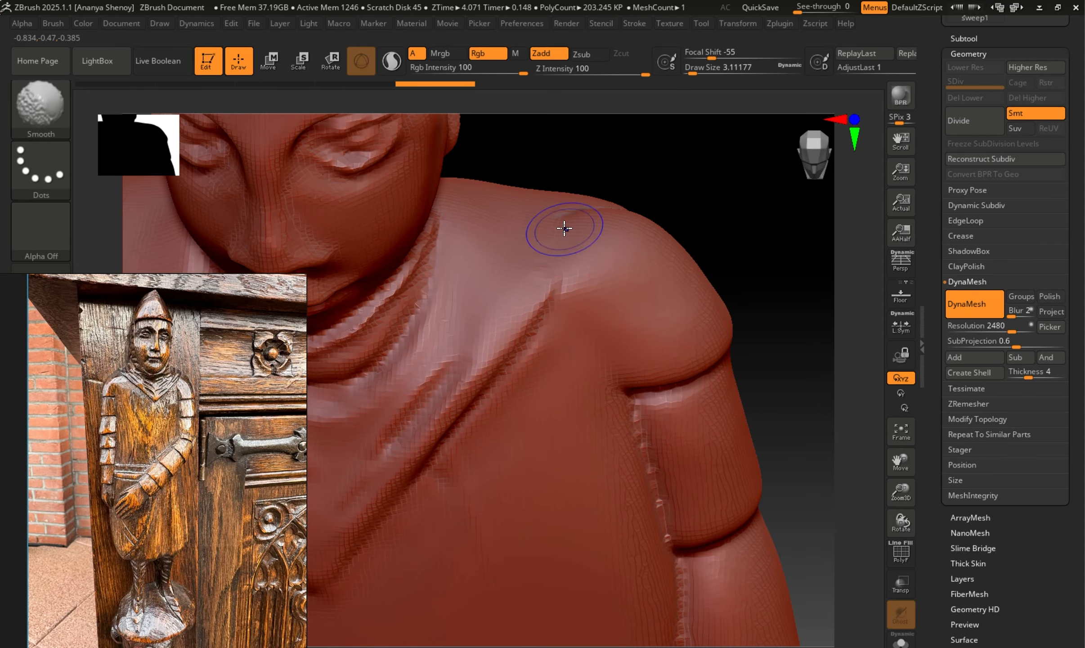
mouse_move(767, 292)
left_mouse_down()
mouse_move(746, 350)
mouse_move(741, 310)
left_mouse_up()
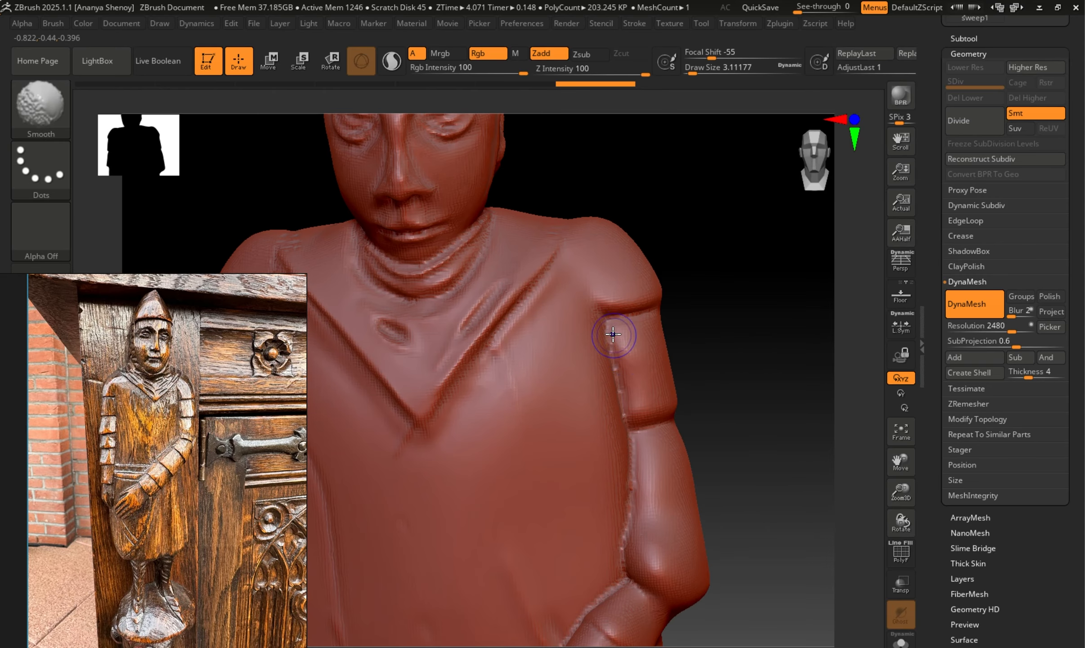
mouse_move(621, 385)
left_mouse_down("shift")
mouse_move(618, 395)
mouse_move(626, 314)
left_mouse_up("shift")
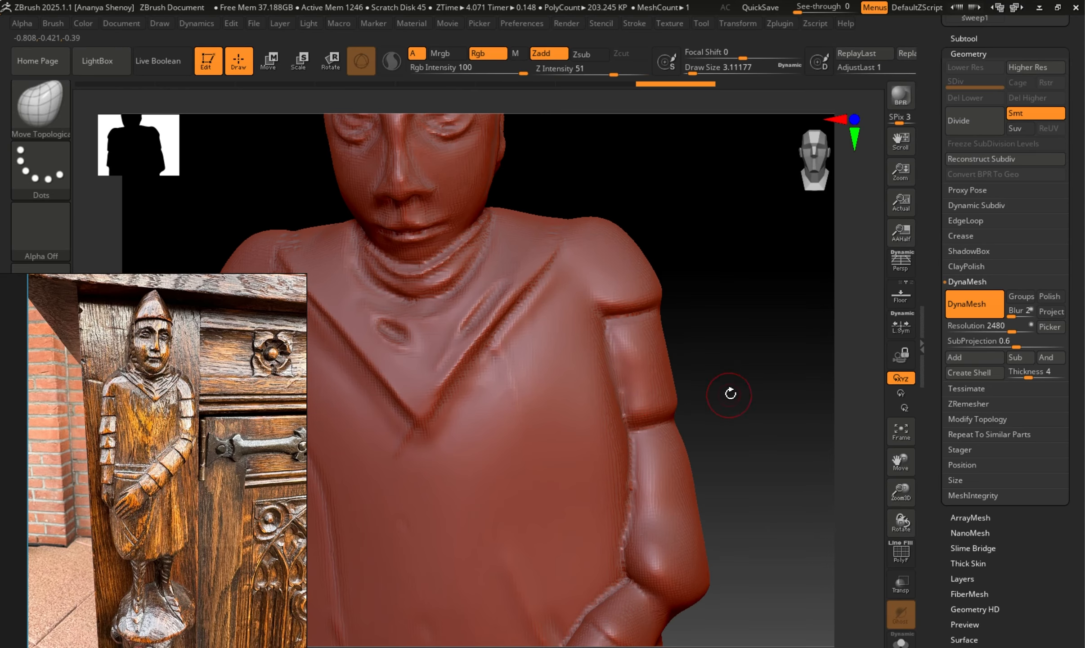
Show the figure's polyframe and examine the mesh where the arms and head join the tunic.
mouse_move(729, 393)
left_mouse_down("alt")
mouse_move(722, 398)
mouse_move(735, 324)
left_mouse_up("alt")
mouse_move(779, 356)
left_mouse_down()
mouse_move(827, 323)
mouse_move(770, 366)
mouse_move(759, 355)
left_mouse_up()
key("shift+f")
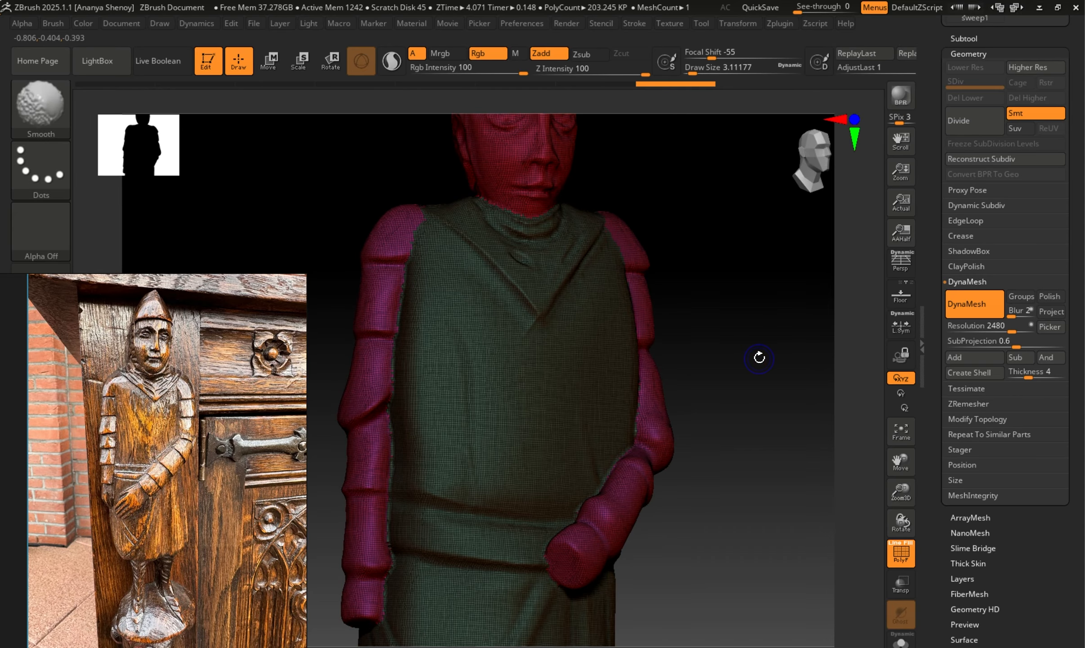
key("shift+f")
key("shift+f")
mouse_move(751, 398)
left_mouse_down("alt")
mouse_move(773, 454)
mouse_move(711, 439)
mouse_move(735, 448)
mouse_move(603, 322)
left_mouse_up("alt")
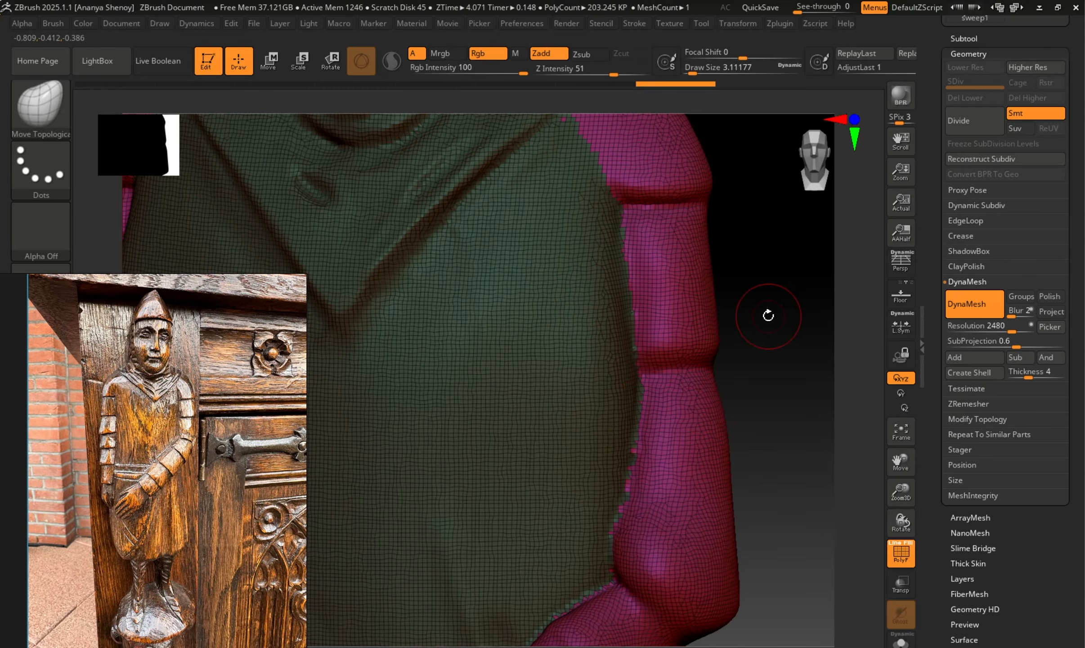
left_click_drag(768, 314, 813, 518, "alt")
mouse_move(792, 401)
left_mouse_down()
mouse_move(774, 412)
mouse_move(800, 443)
mouse_move(759, 393)
left_mouse_up()
left_click_drag(765, 313, 737, 322)
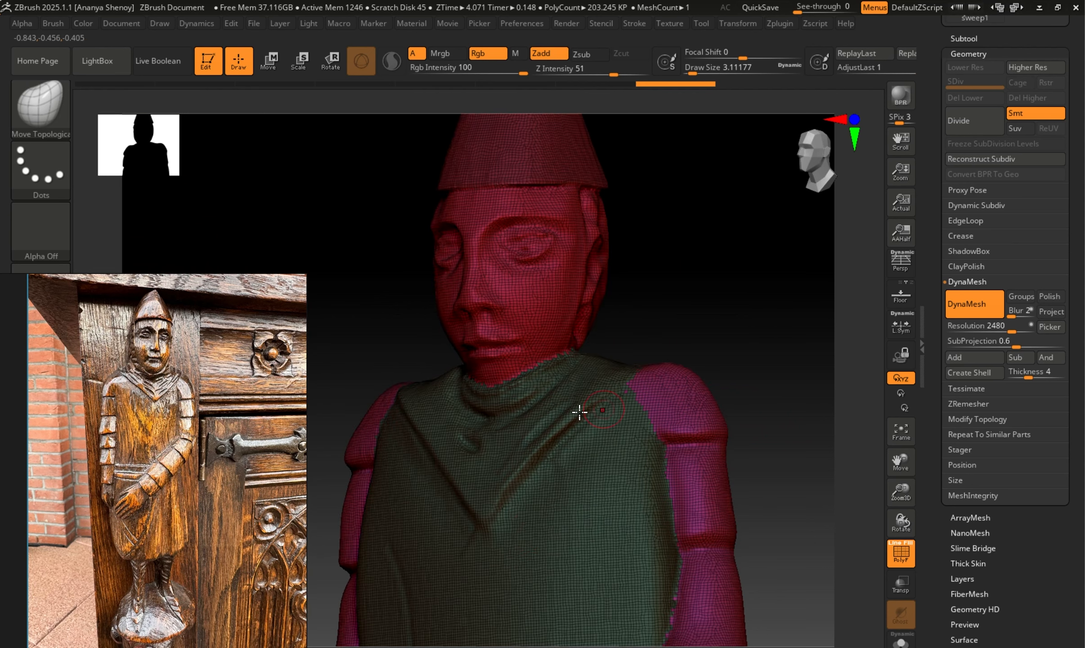
Examine the mesh along the seams between the figure's arms and tunic, and hide the polyframe.
left_click_drag(678, 344, 695, 170, "alt")
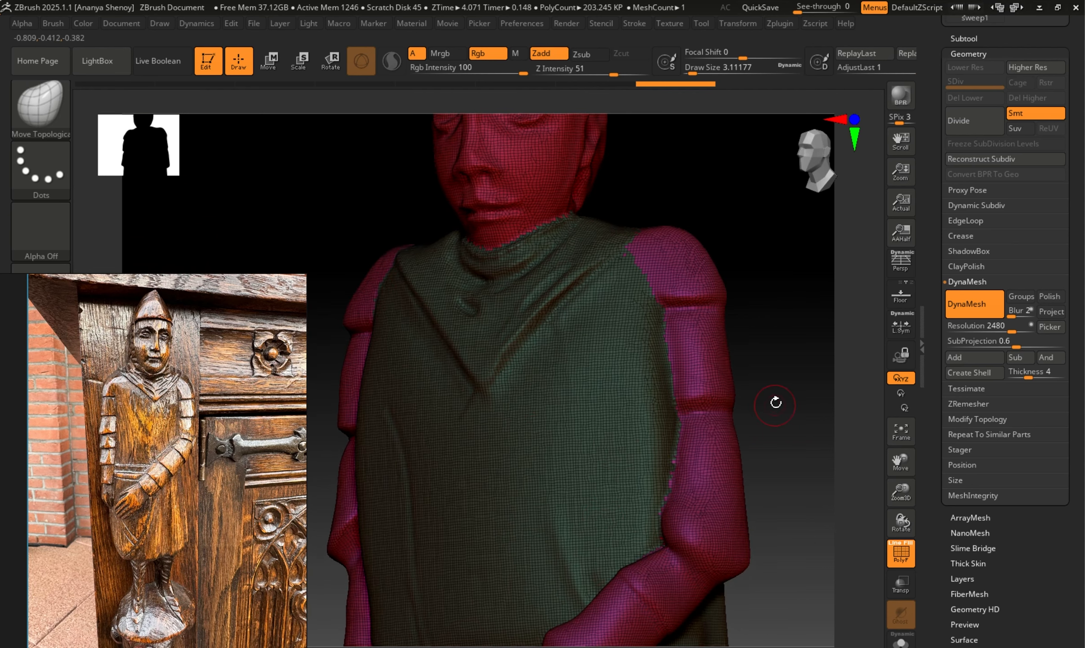
mouse_move(776, 401)
left_mouse_down("alt")
mouse_move(775, 360)
mouse_move(694, 388)
left_mouse_up("alt")
key("shift")
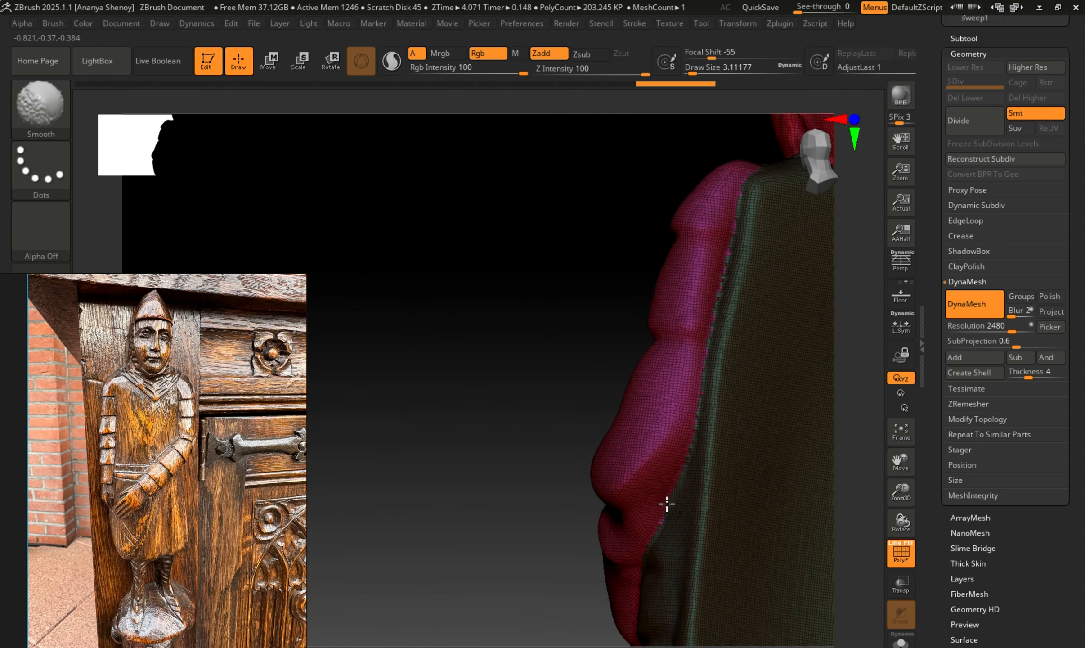
left_click_drag(503, 479, 581, 456)
key("shift+f")
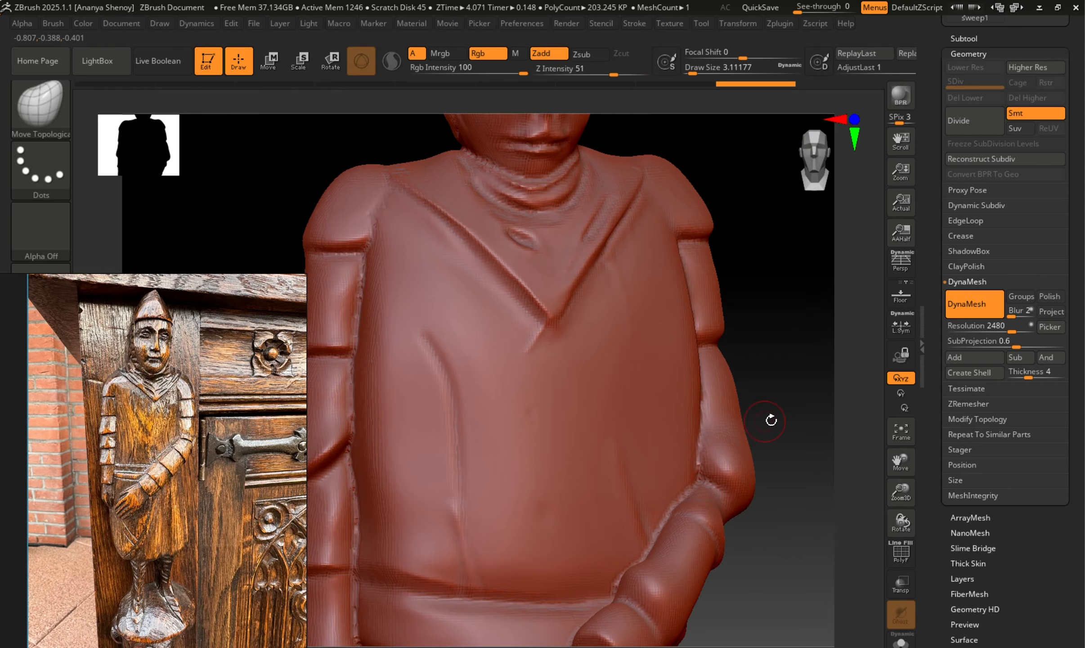
Smooth the seam between the figure's right sleeve and the tunic, from the waist up to the upper arm.
mouse_move(782, 414)
left_mouse_down("alt")
mouse_move(784, 435)
mouse_move(753, 310)
left_mouse_up("alt")
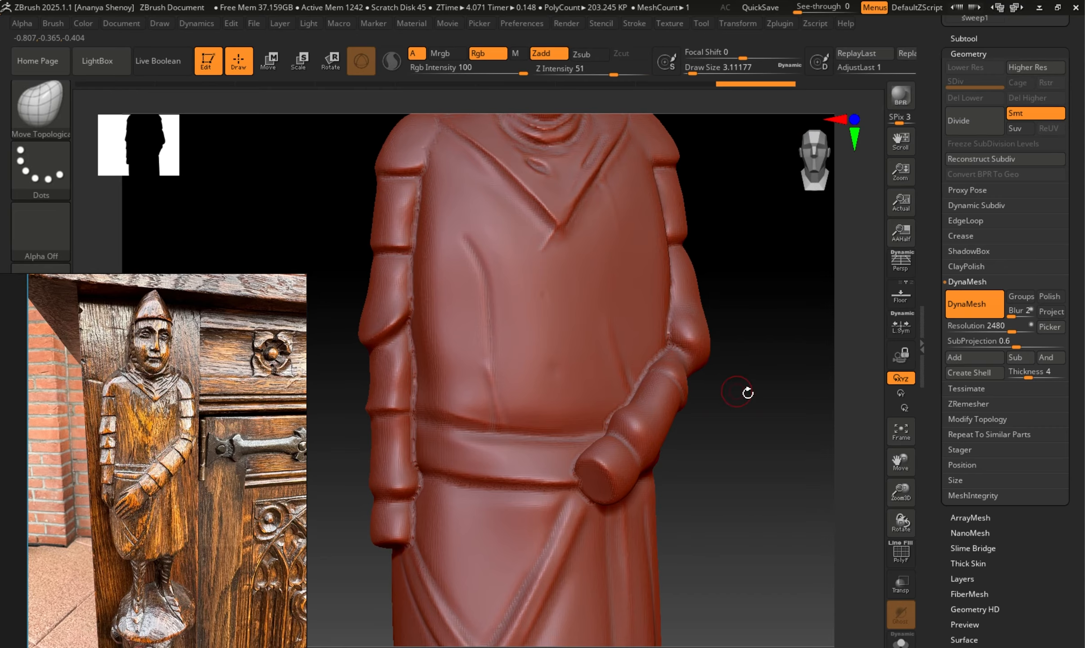
left_click_drag(747, 392, 747, 440)
mouse_move(687, 464)
left_mouse_down()
mouse_move(737, 449)
mouse_move(611, 475)
mouse_move(667, 403)
left_mouse_up()
key("shift")
left_click_drag(743, 416, 727, 417)
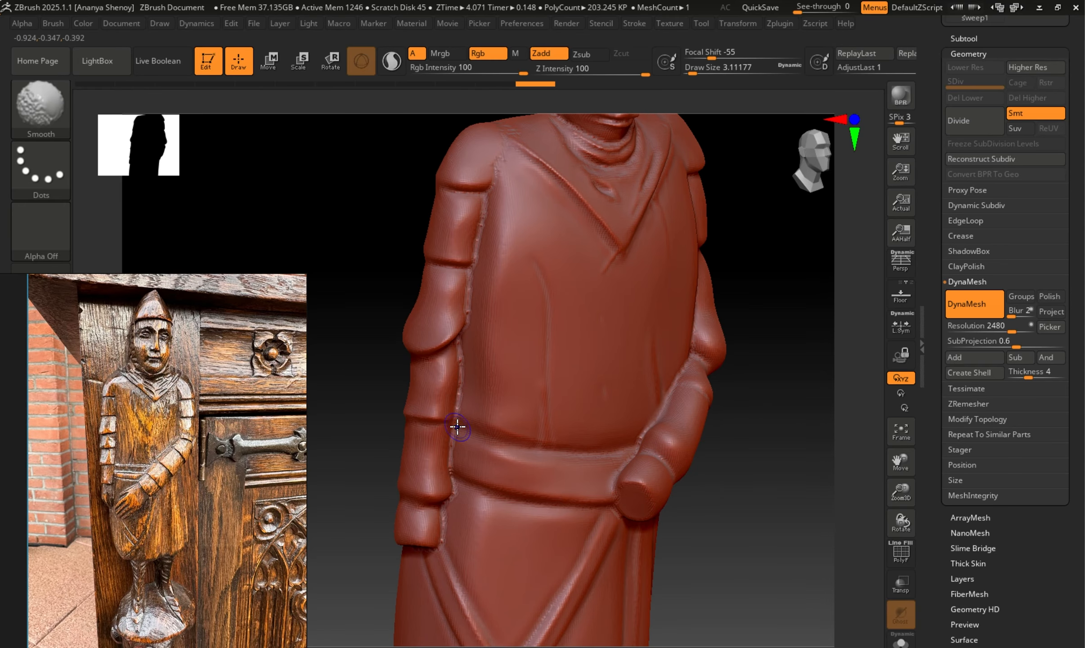
mouse_move(459, 434)
left_mouse_down("shift")
mouse_move(464, 281)
mouse_move(482, 212)
left_mouse_up("shift")
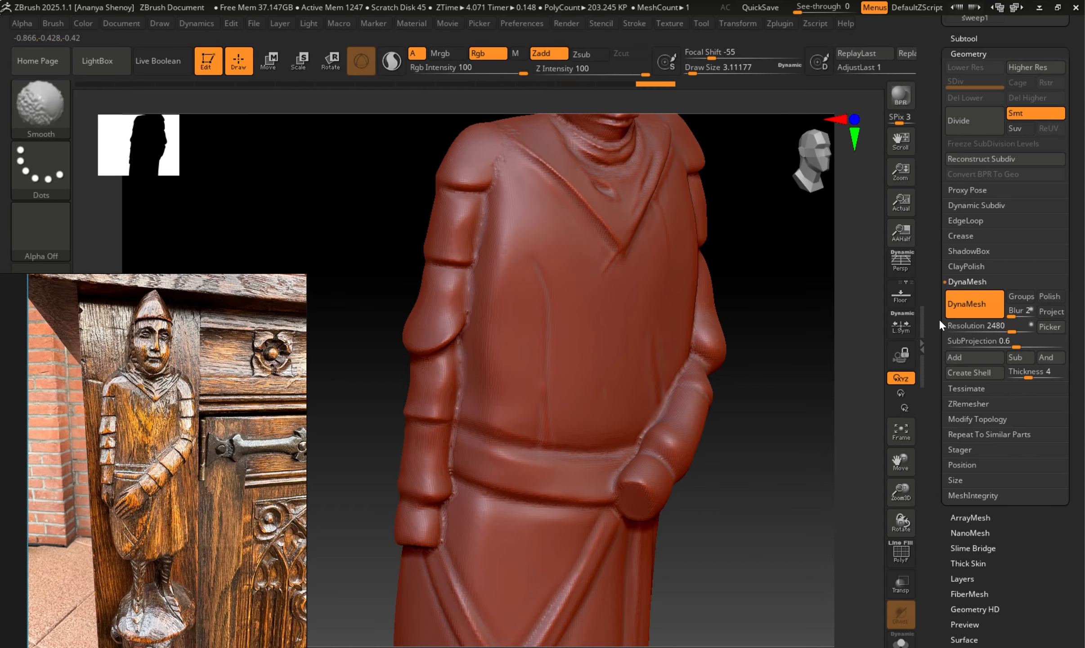
Rename the merged figure subtool as "Dynamesh guy".
left_click_drag(804, 504, 889, 359)
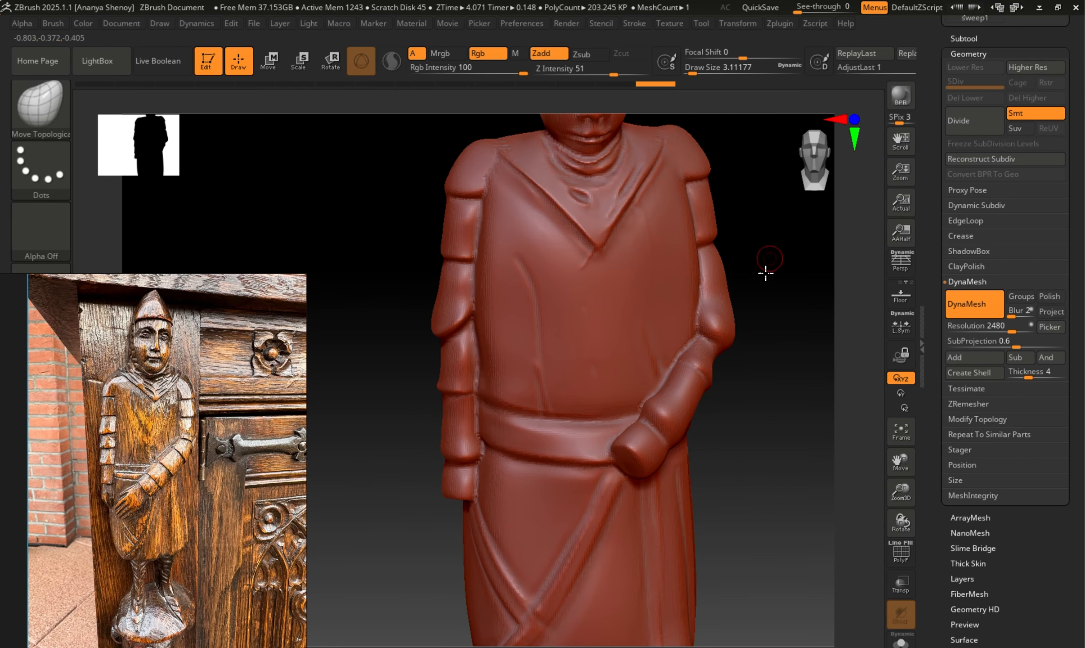
left_click_drag(766, 272, 753, 433, "alt")
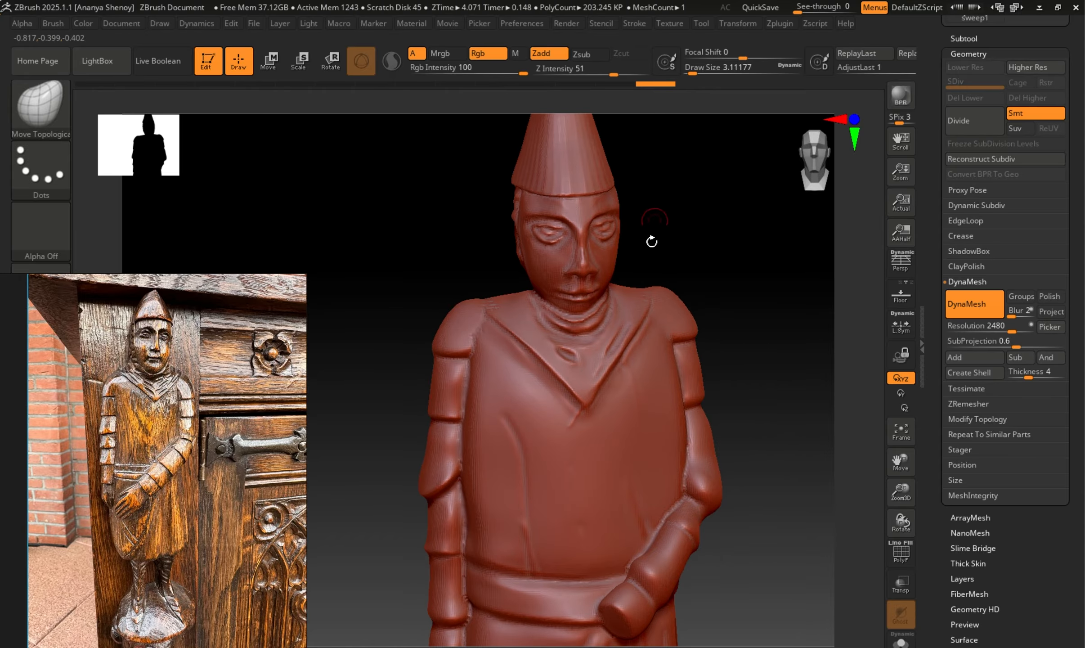
left_click(970, 39)
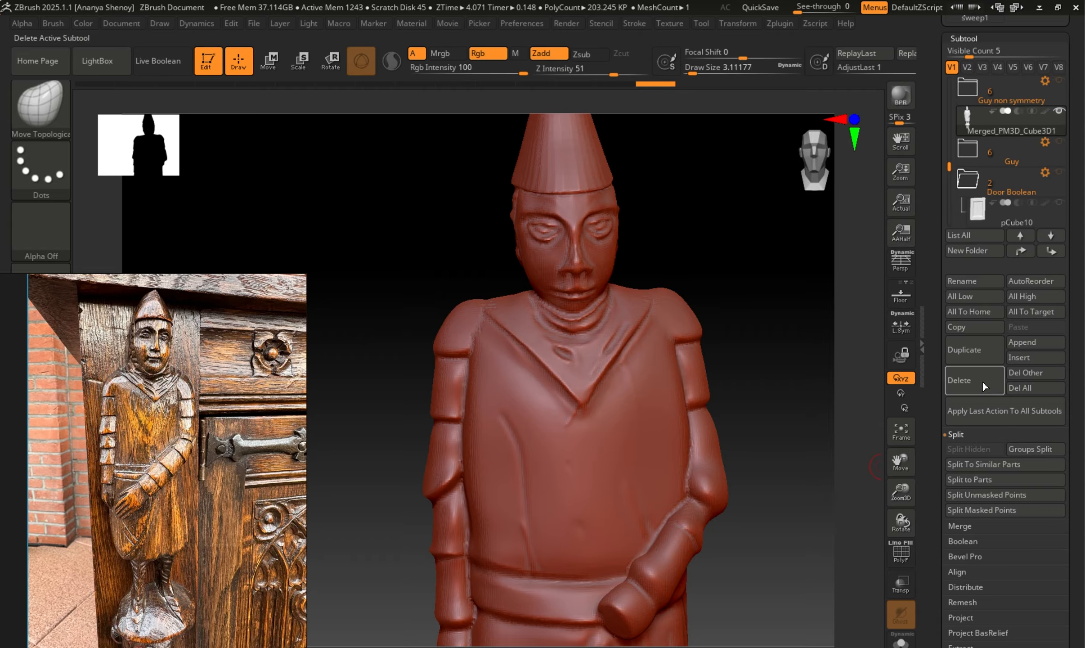
left_click(971, 276)
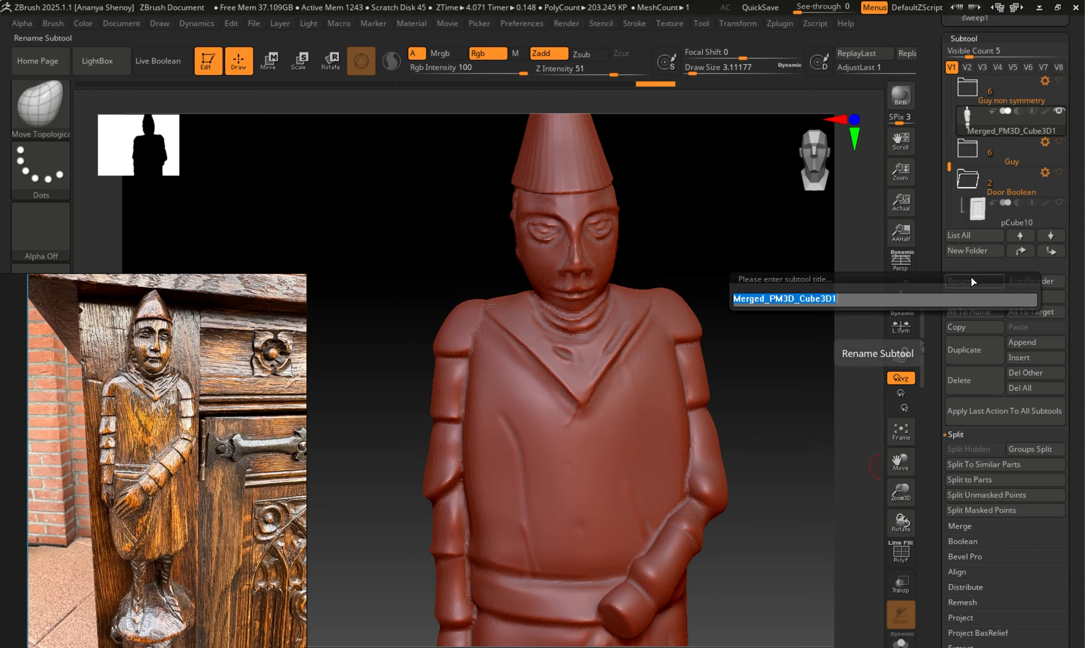
type("Dynamesh guy")
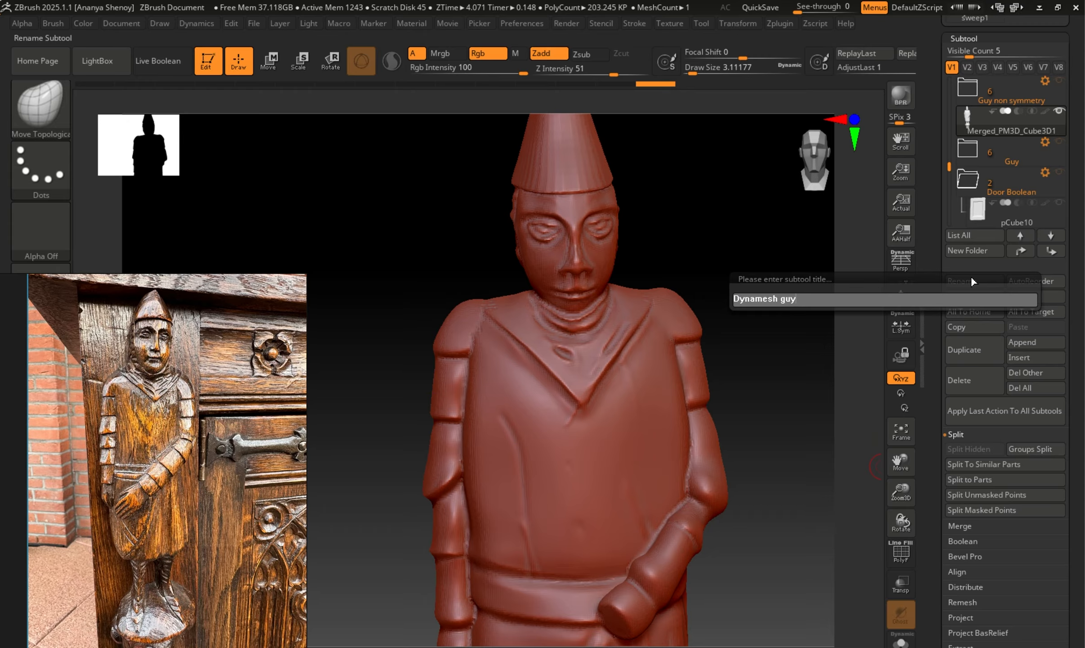
key("Return")
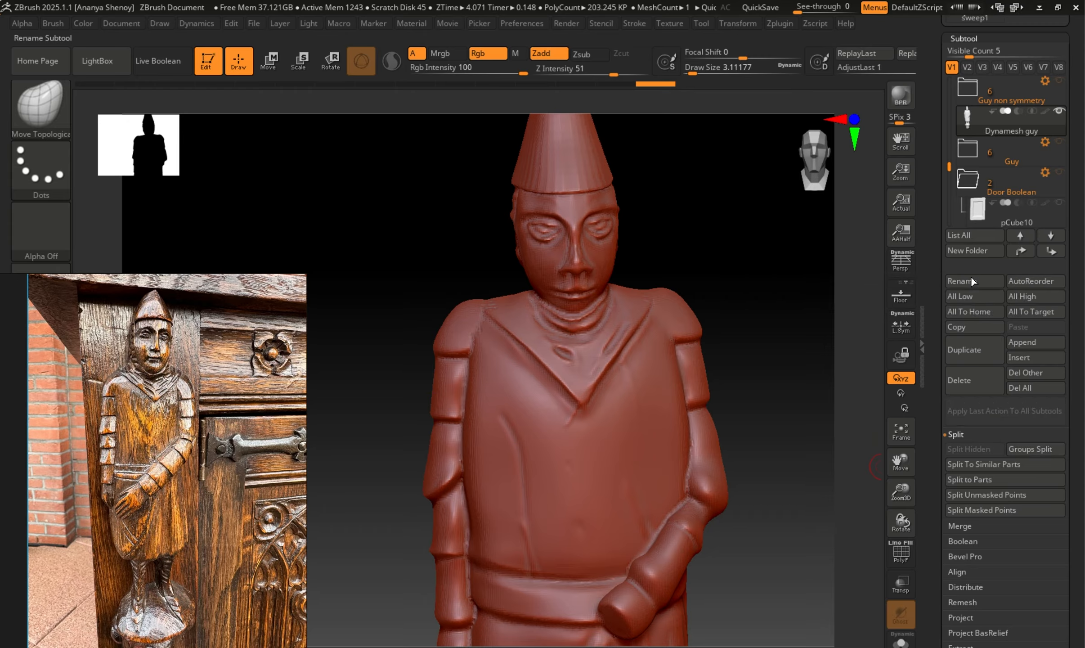
Duplicate the Dynamesh guy subtool and rename the copy as "Zremesh guy".
left_click(973, 352)
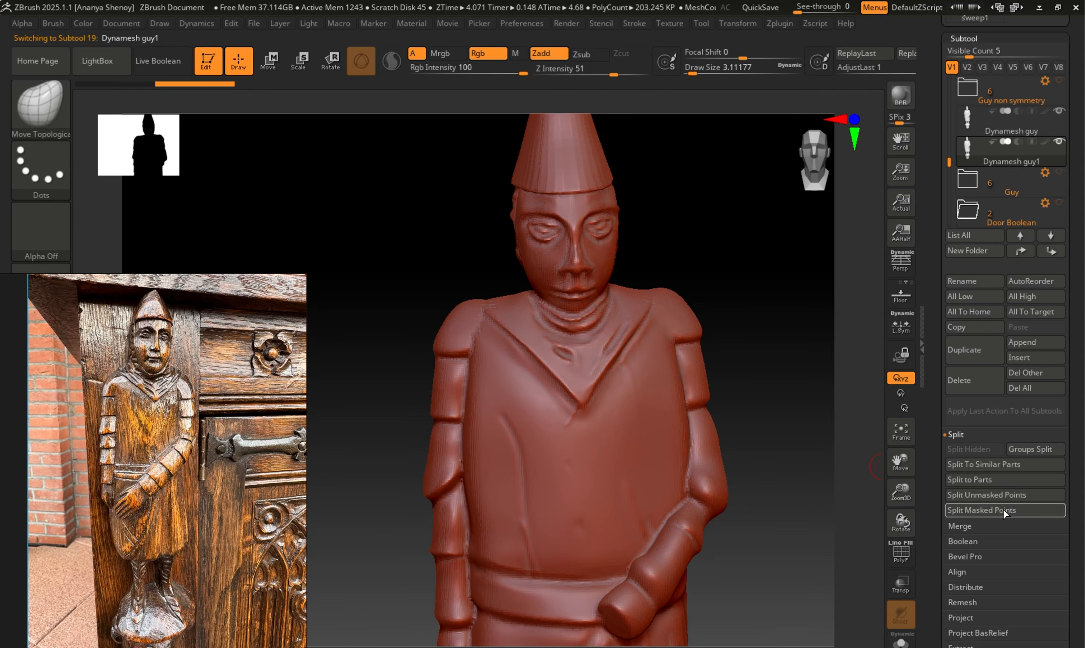
left_click(955, 284)
left_click_drag(777, 306, 647, 310)
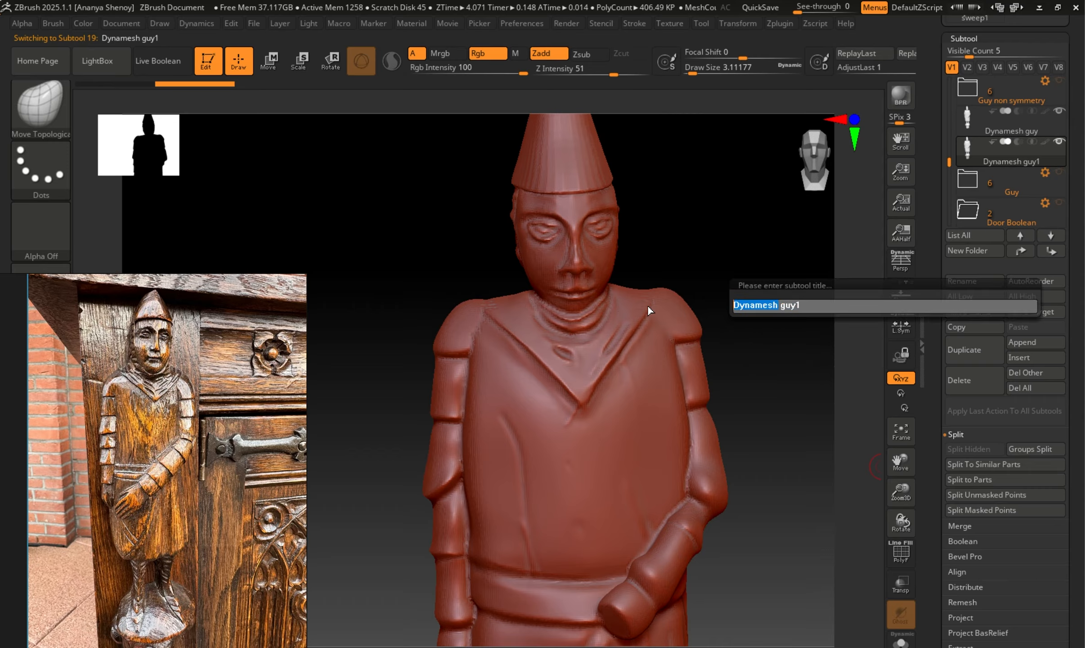
type("Zremesh")
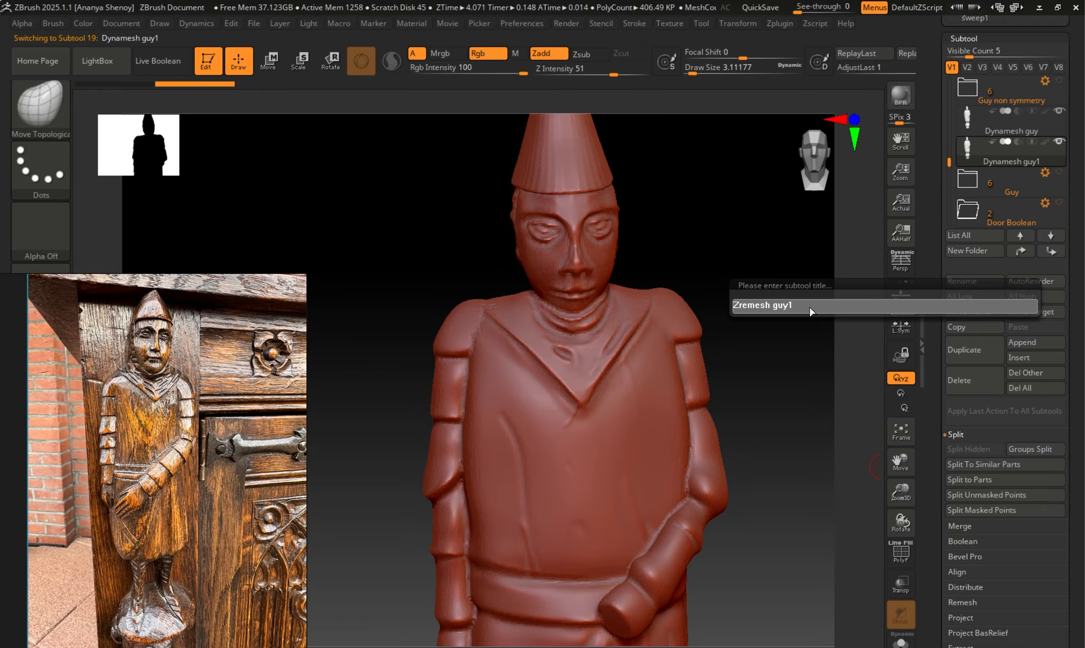
key("Return")
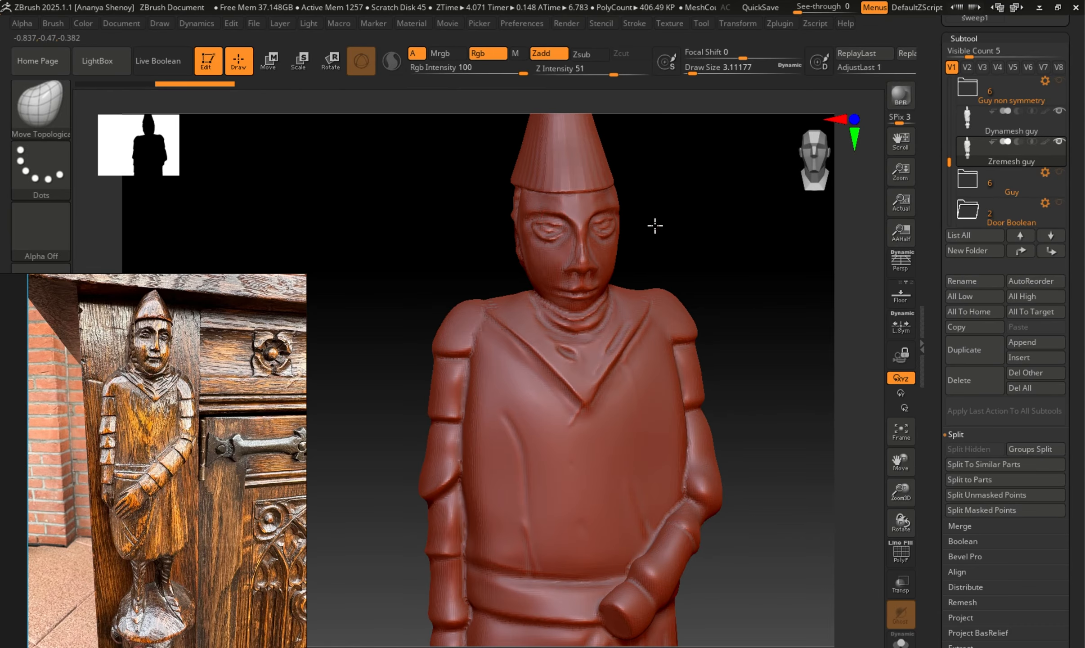
Hide the Dynamesh guy subtool so that only Zremesh guy is displayed.
mouse_move(709, 225)
left_mouse_down()
mouse_move(730, 222)
mouse_move(712, 259)
mouse_move(682, 274)
left_mouse_up()
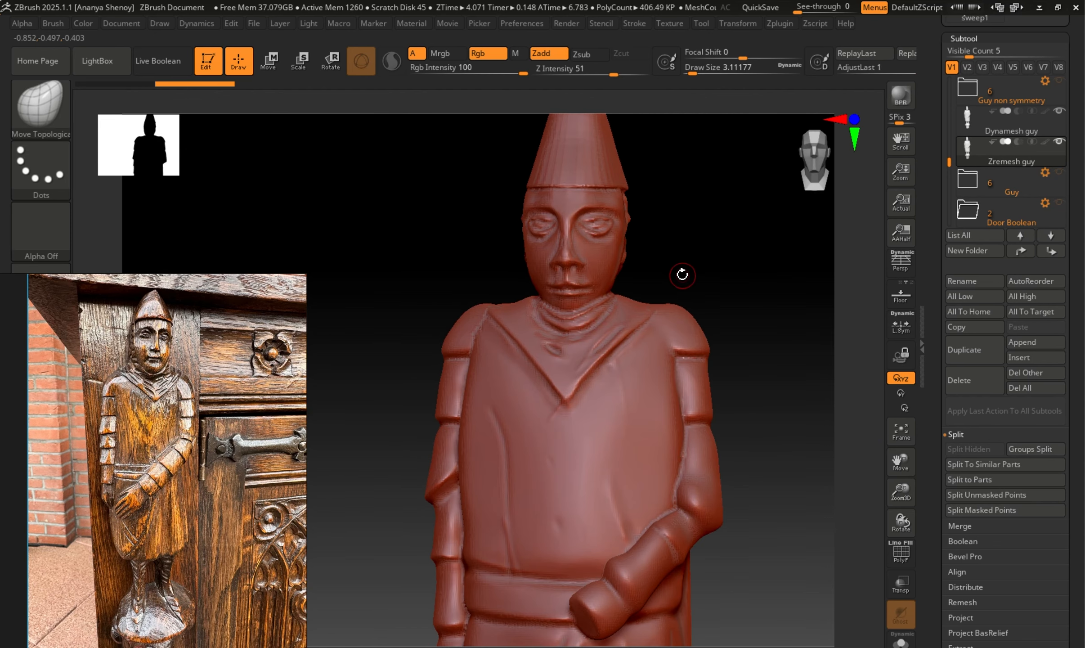
left_click(1061, 118)
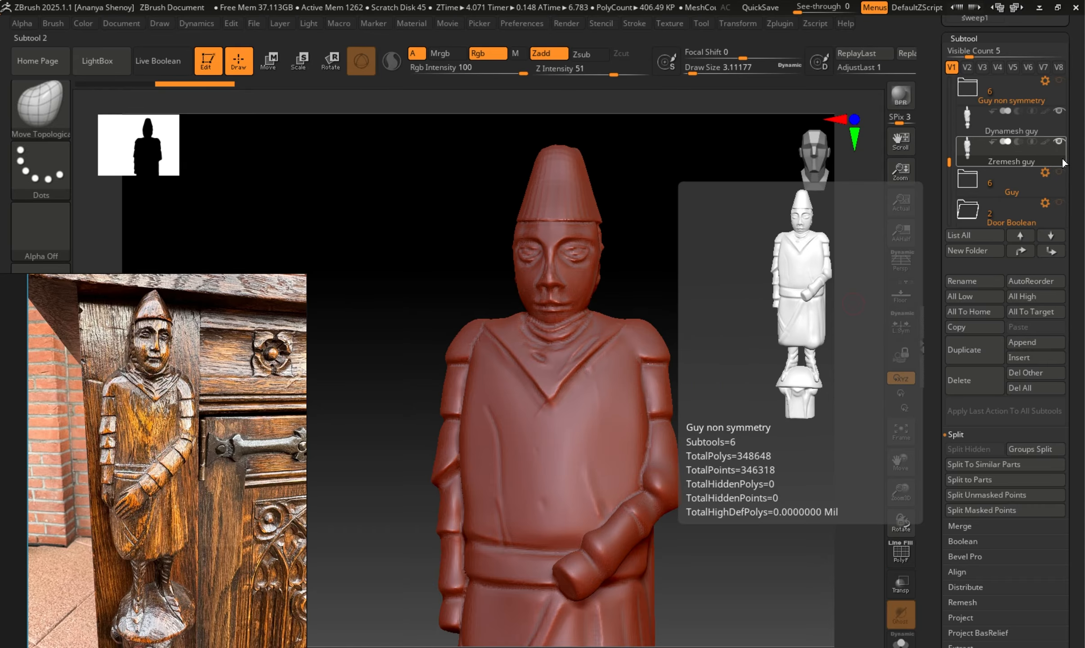
left_click(1059, 112)
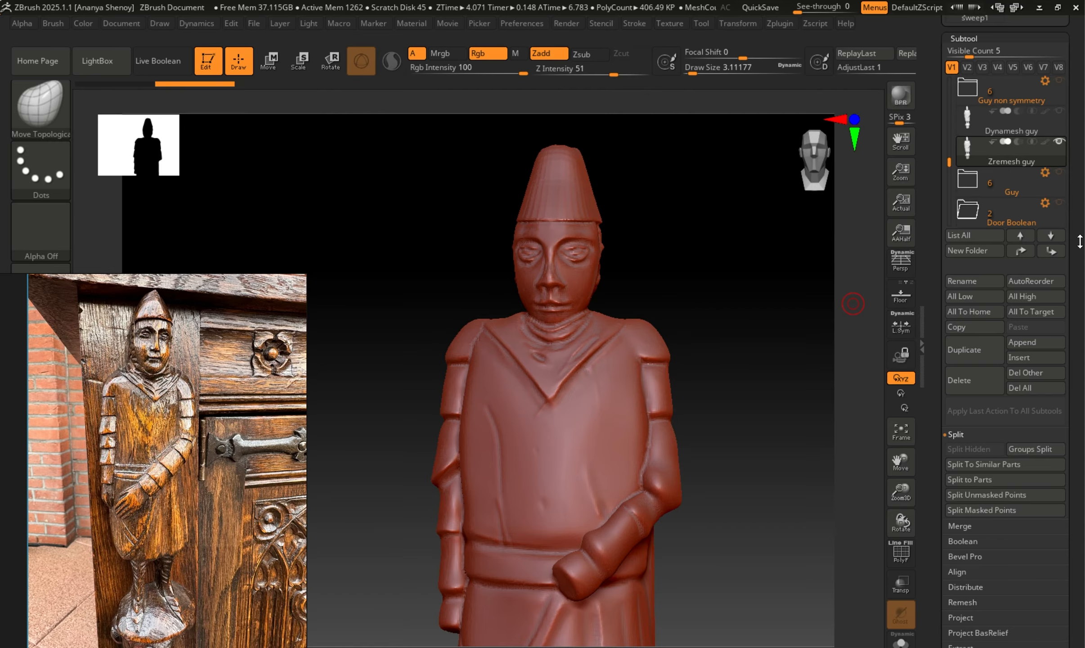
Remesh the Zremesh guy subtool with ZRemesher at a target polygon count of 10.08142.
left_click(960, 39)
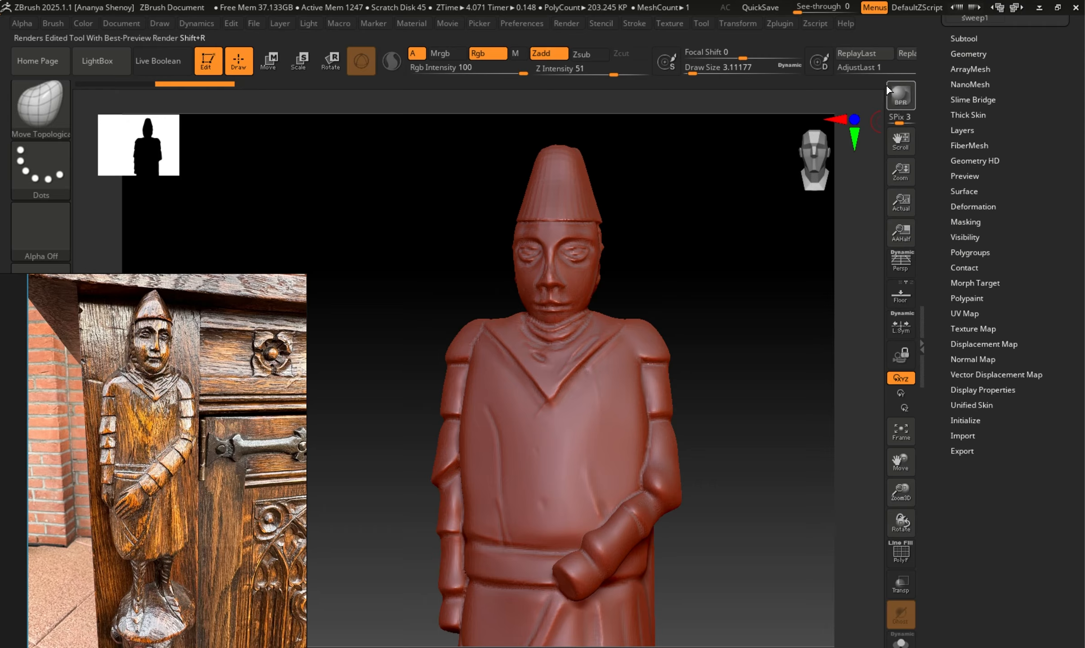
left_click(968, 54)
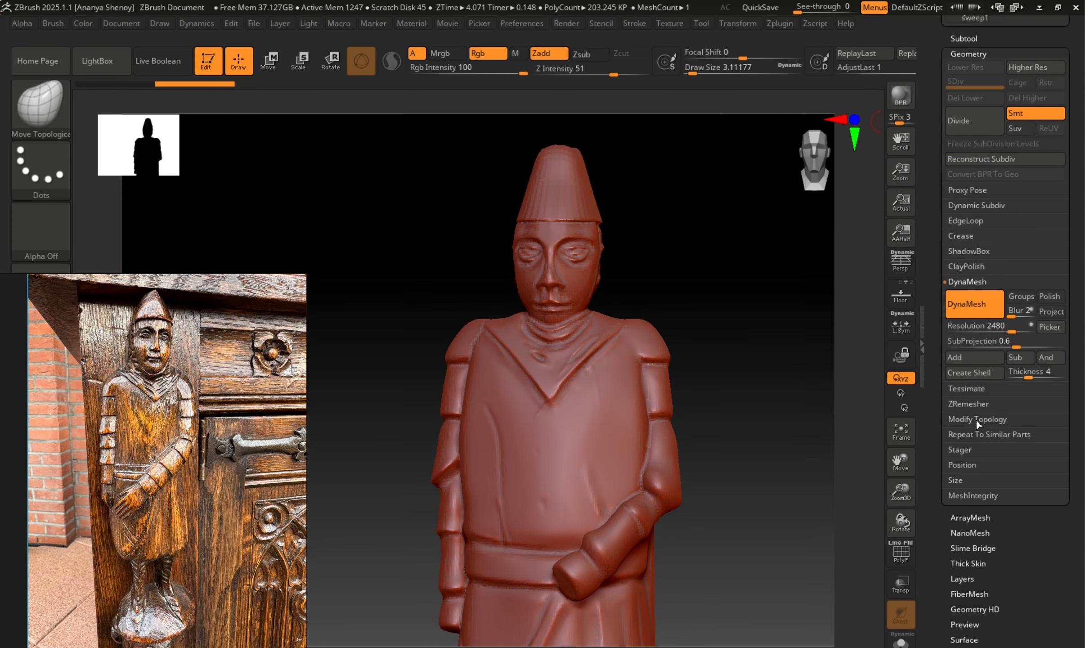
left_click(972, 403)
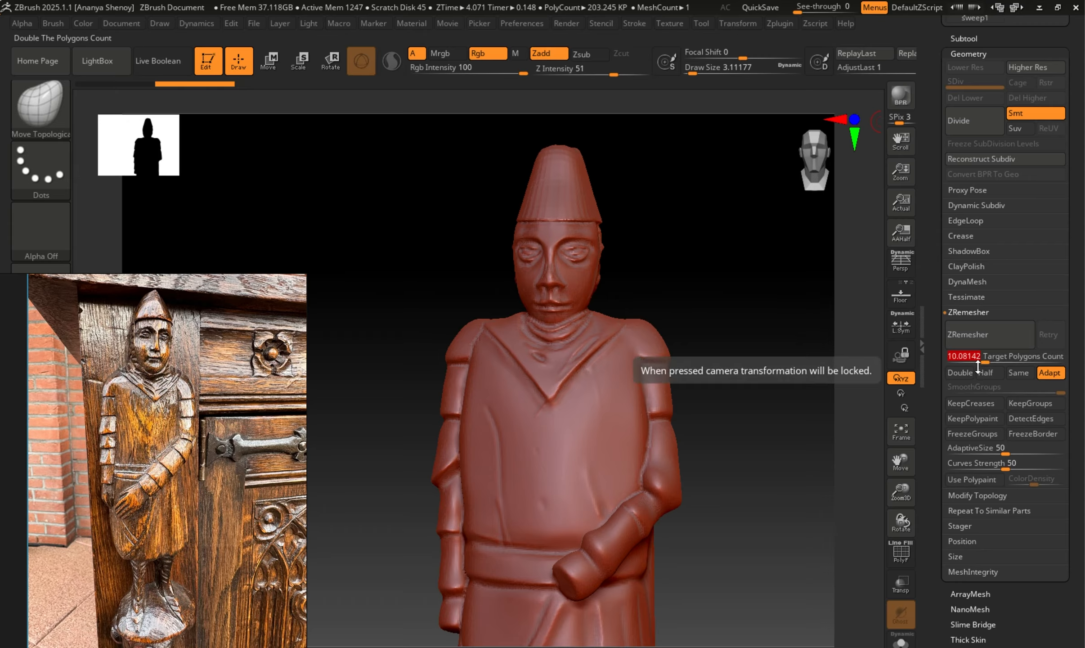
left_click(970, 333)
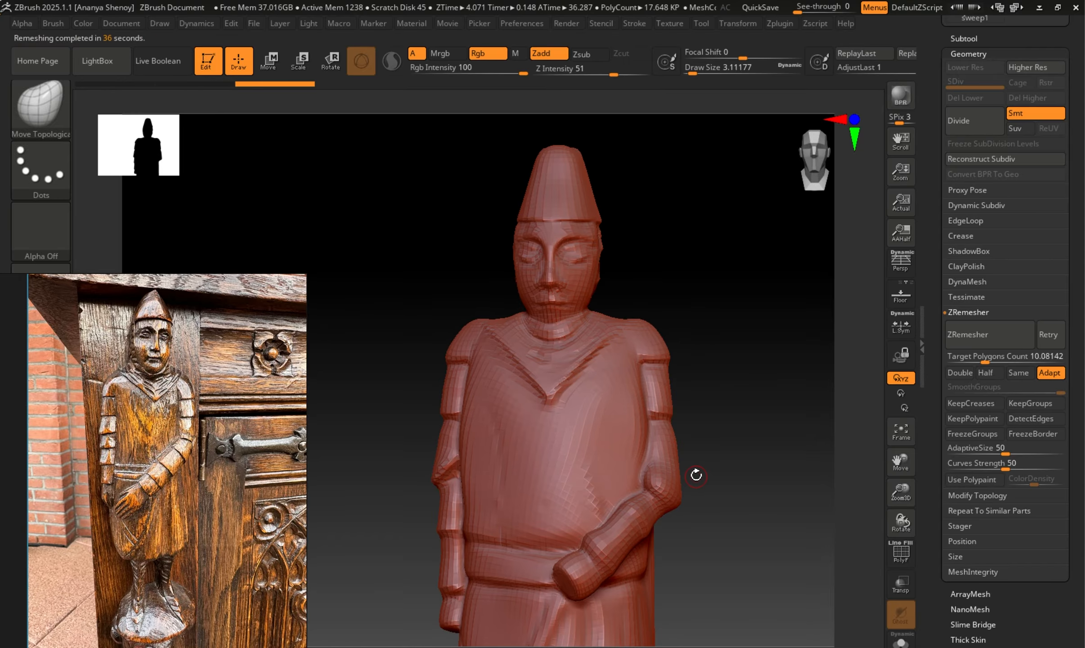
mouse_move(696, 475)
left_mouse_down()
mouse_move(733, 415)
mouse_move(772, 414)
mouse_move(702, 338)
left_mouse_up()
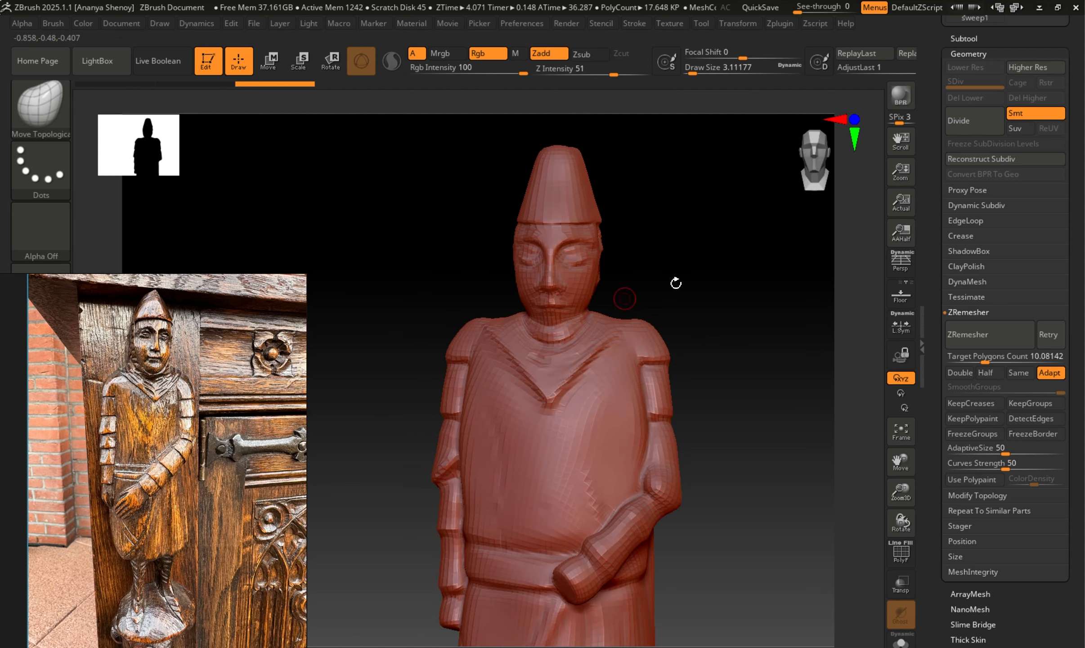
Compare the surface detail of the Dynamesh guy and Zremesh guy subtools by alternating their visibility.
left_click(963, 38)
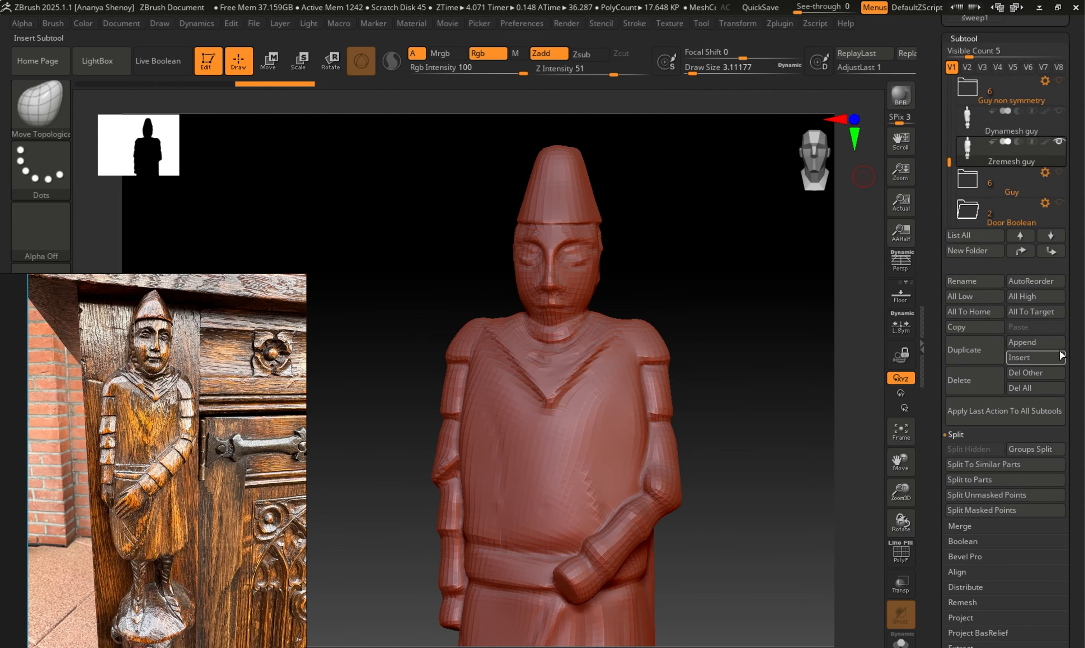
left_click(1059, 113)
left_click(1058, 142)
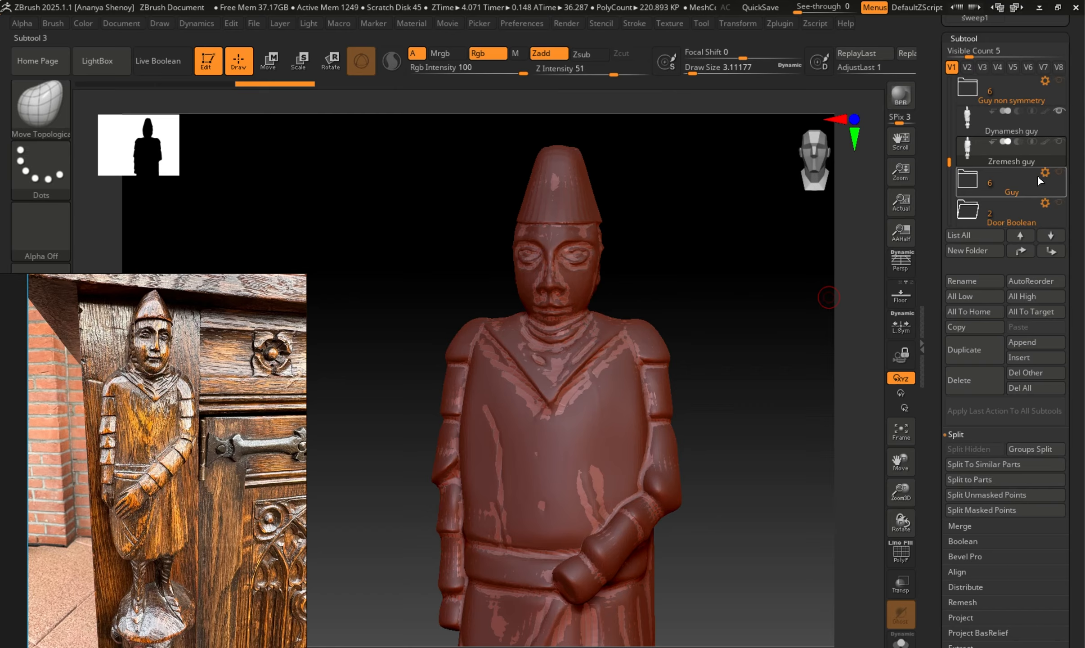
left_click(969, 123)
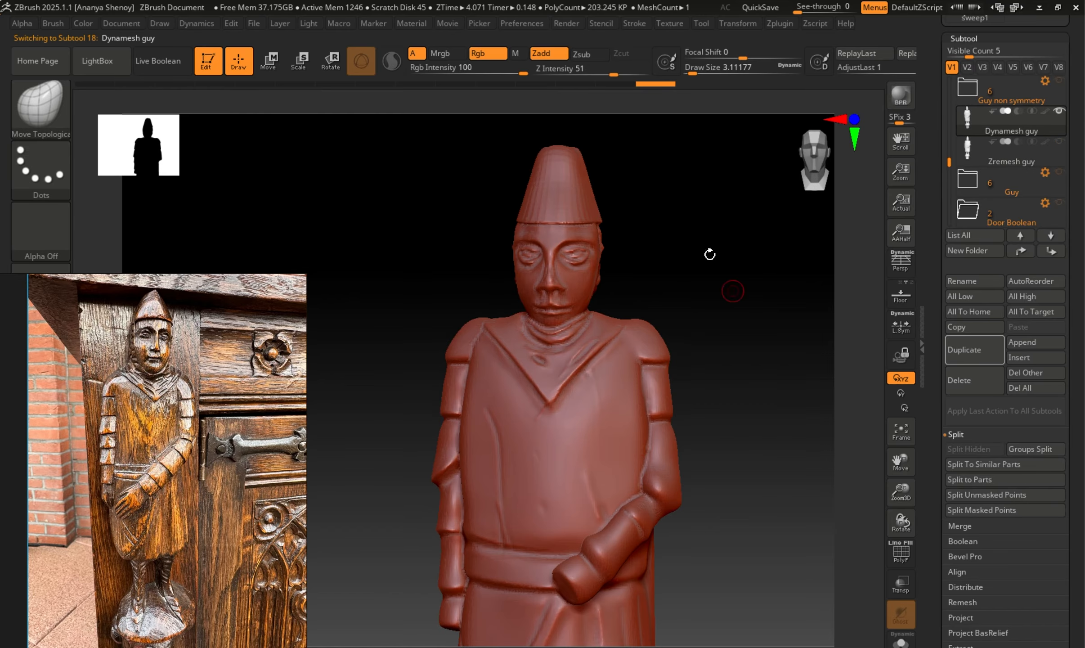
left_click(1058, 142)
left_click(1058, 111)
left_click(1012, 156)
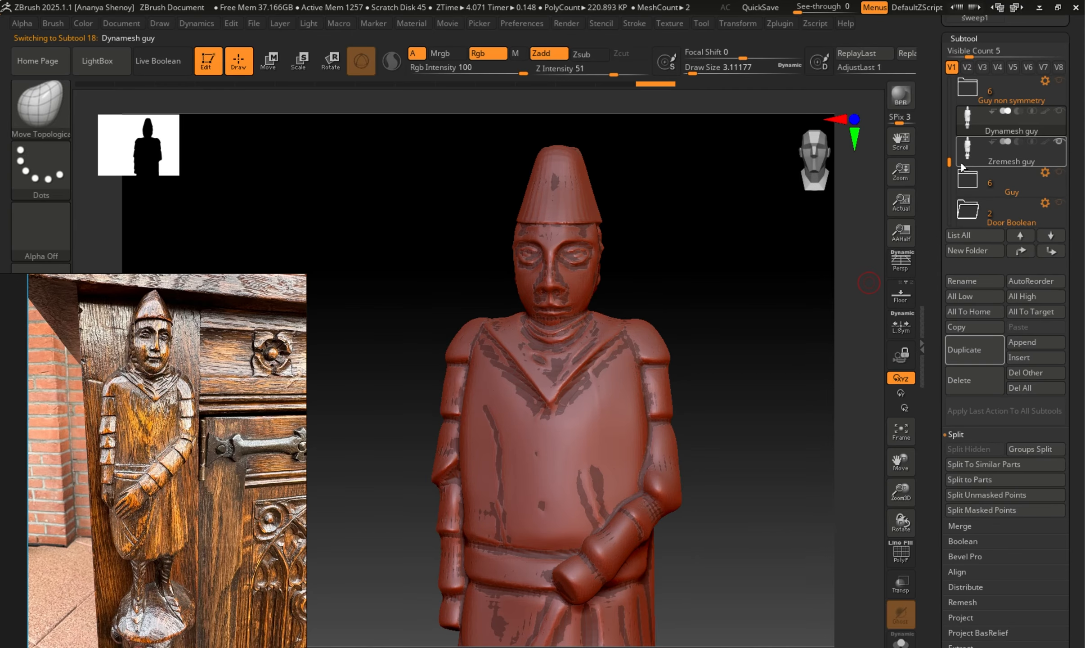
left_click_drag(642, 271, 682, 298)
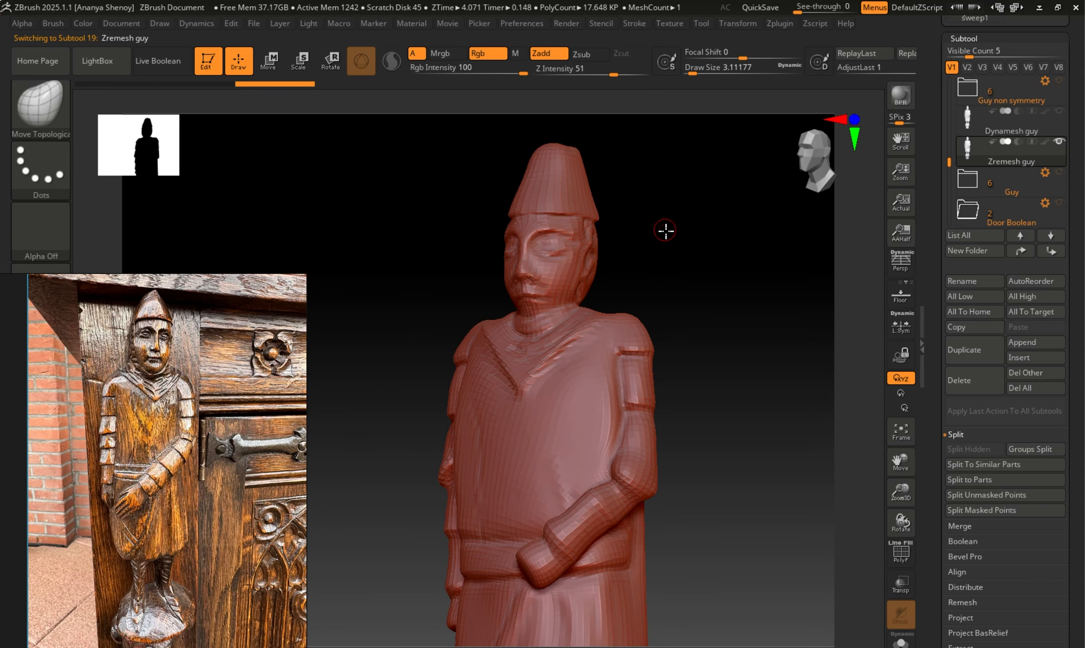
left_click_drag(666, 230, 649, 287)
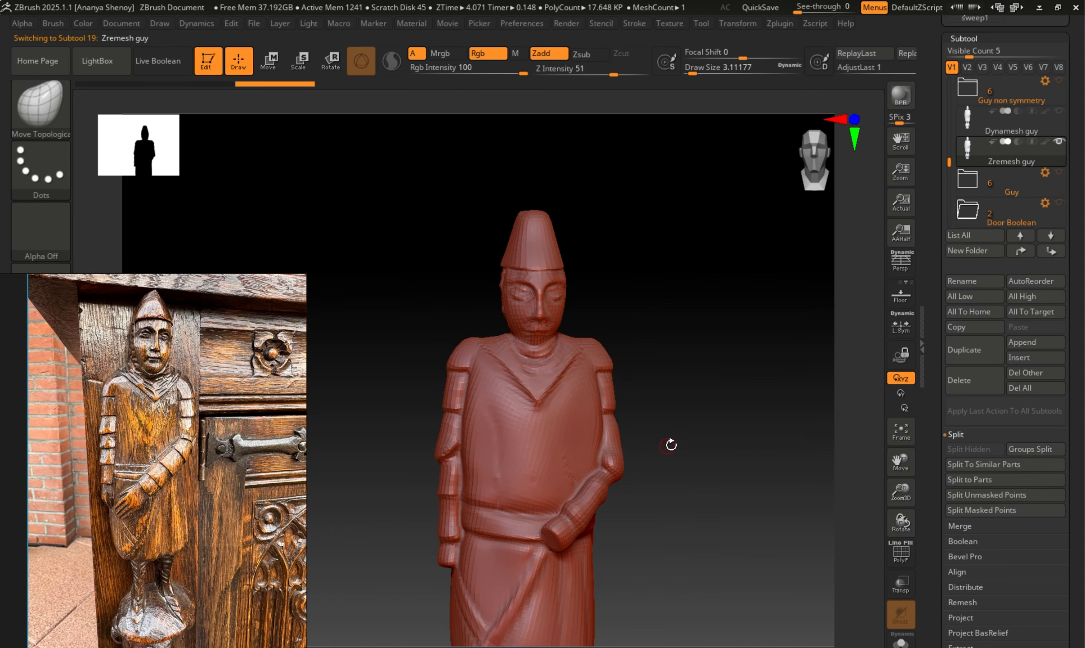
Show the polyframe on Zremesh guy and examine its topology on the face, tunic and arms.
key("shift+f")
left_click_drag(695, 415, 757, 299, "alt")
mouse_move(726, 373)
left_mouse_down()
mouse_move(687, 366)
mouse_move(706, 396)
left_mouse_up()
left_click_drag(783, 381, 733, 303, "alt")
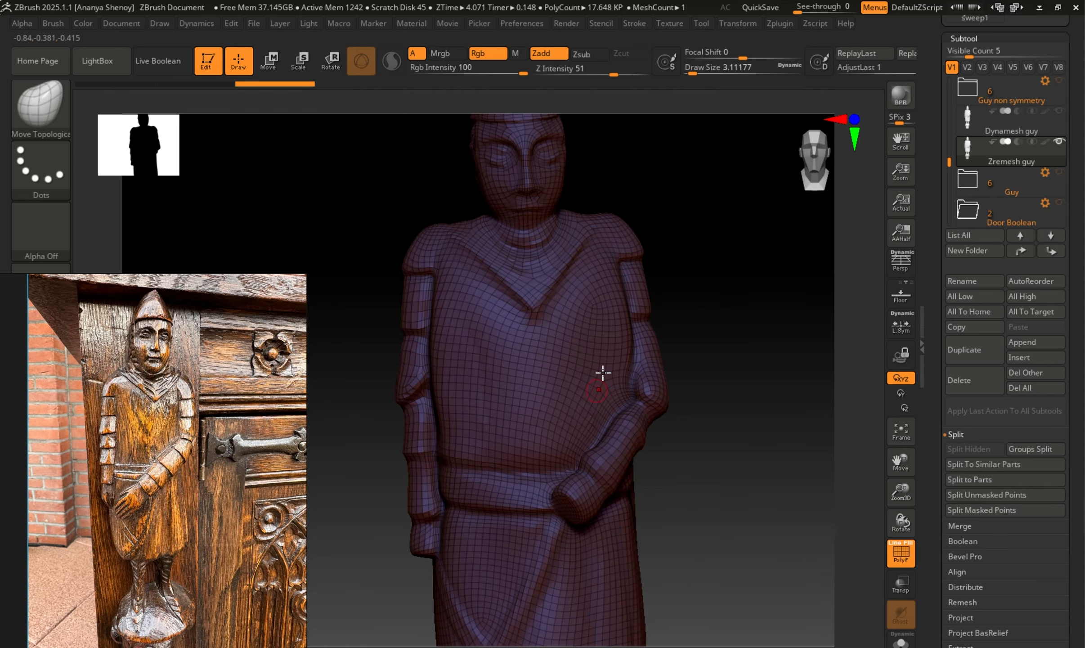
left_click_drag(746, 343, 750, 295)
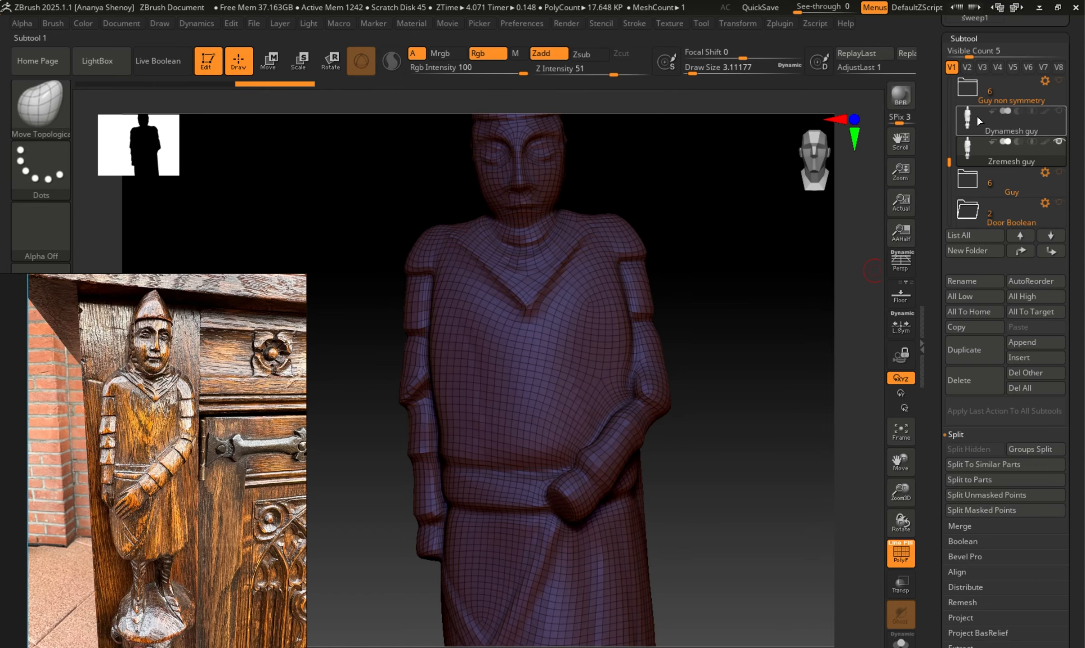
Display Dynamesh guy and Zremesh guy together without the polyframe, keeping Zremesh guy as the active subtool.
left_click(1037, 156)
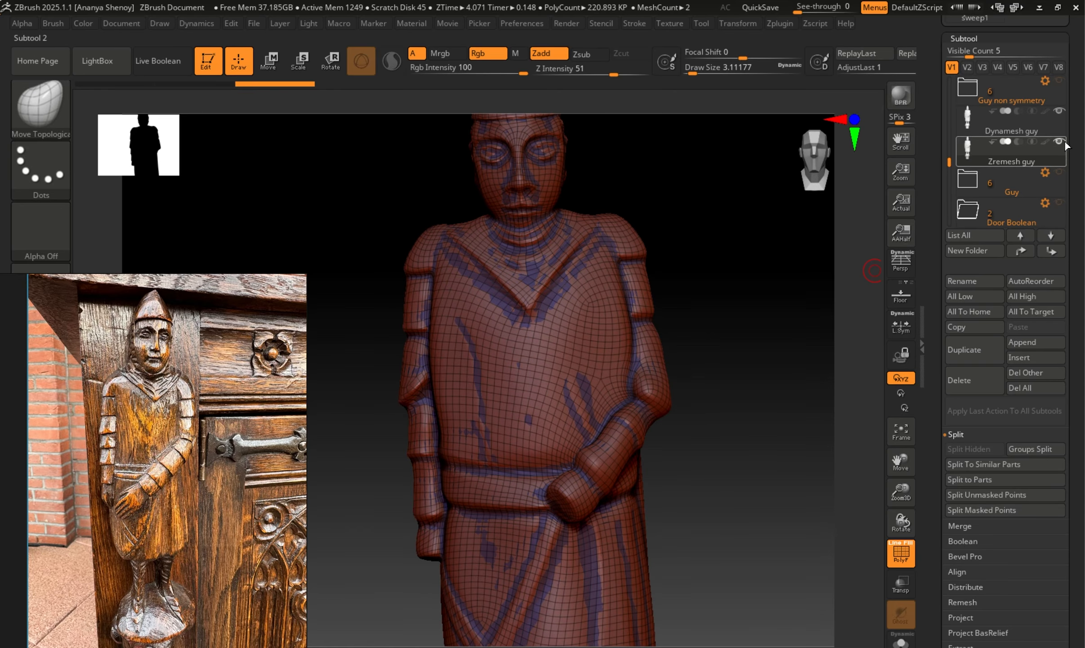
left_click(1021, 130)
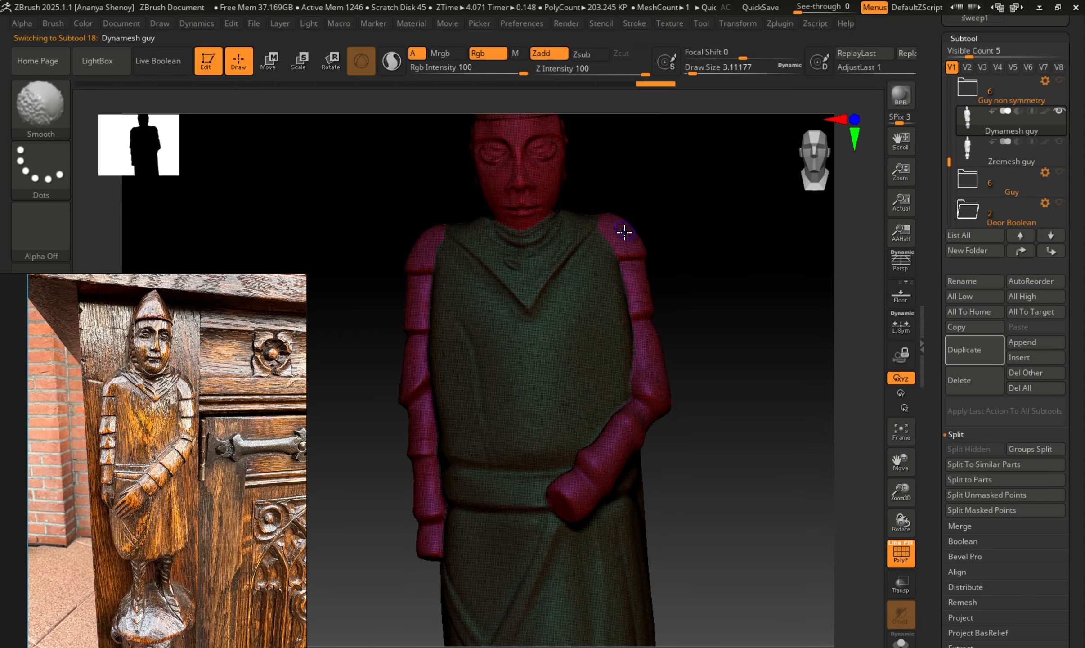
key("shift+f")
left_click(972, 153)
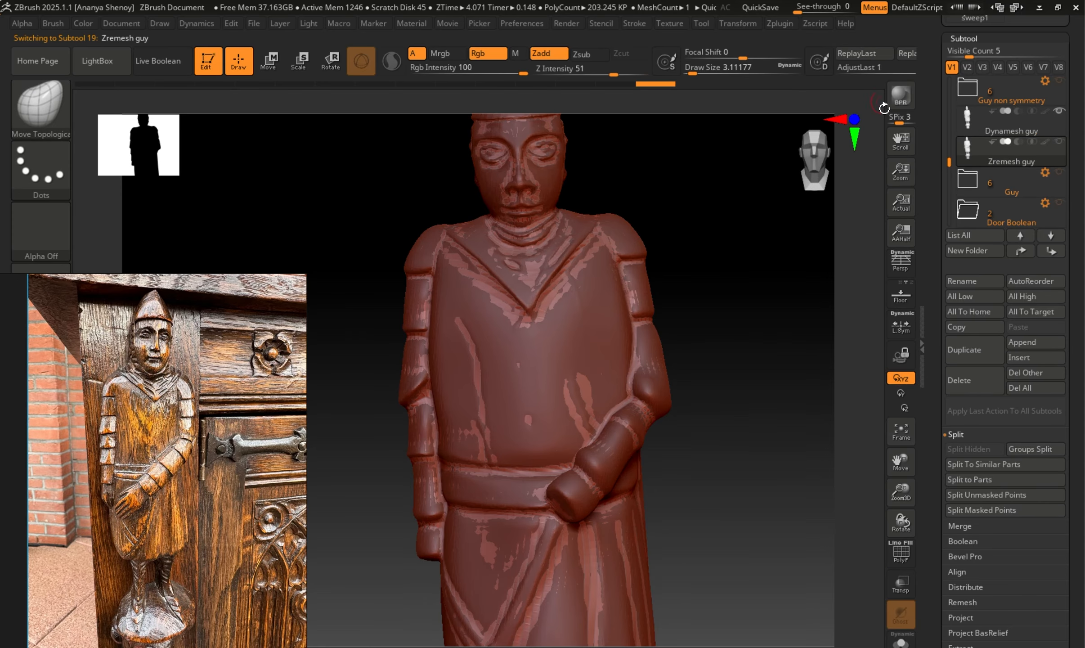
Hide the Dynamesh guy subtool and divide Zremesh guy three times, up to subdivision level 4.
left_click(1060, 111)
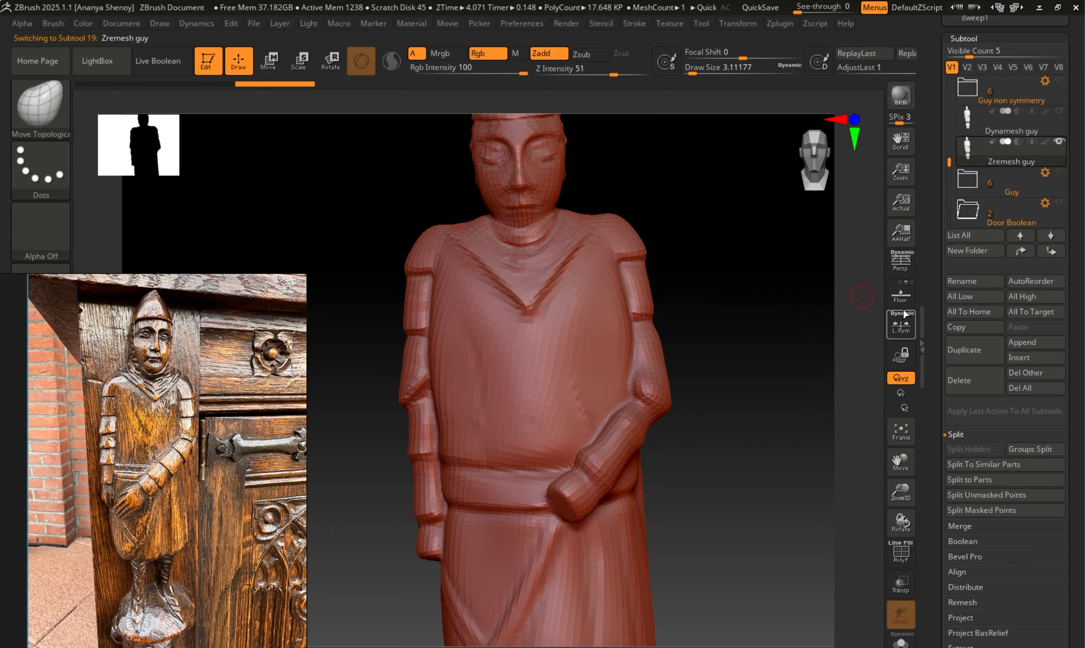
left_click(965, 39)
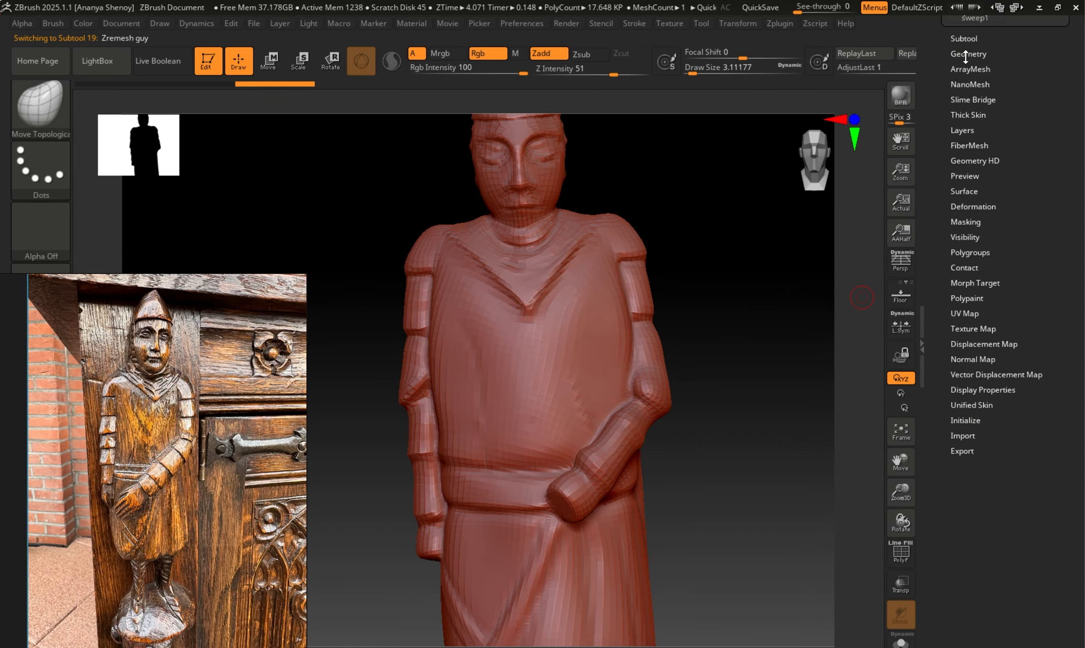
left_click(965, 54)
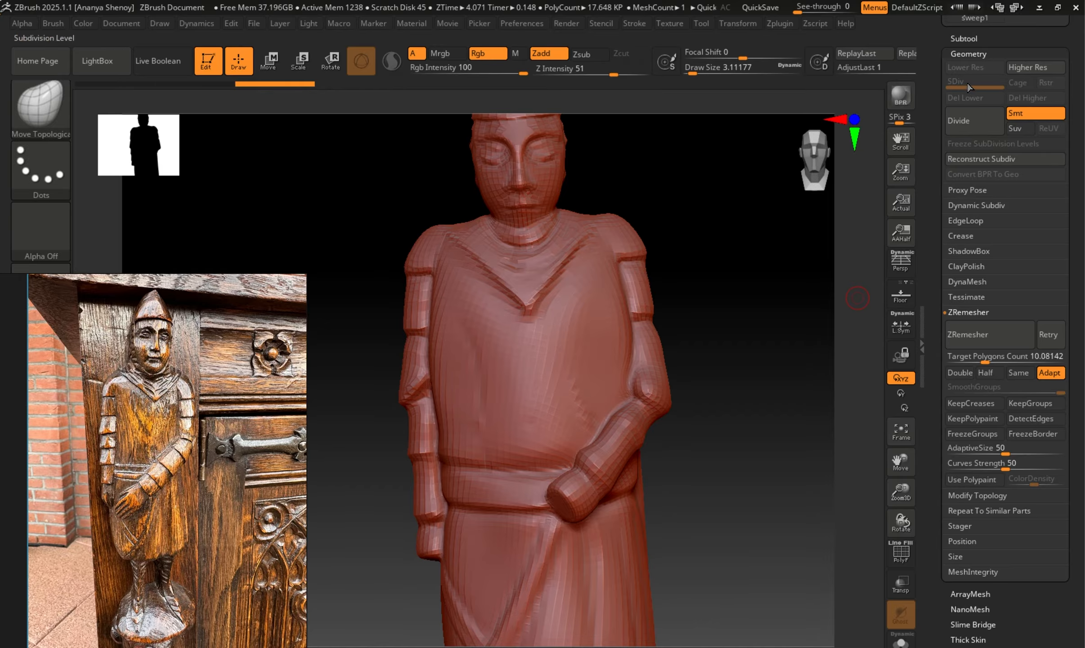
left_click(963, 39)
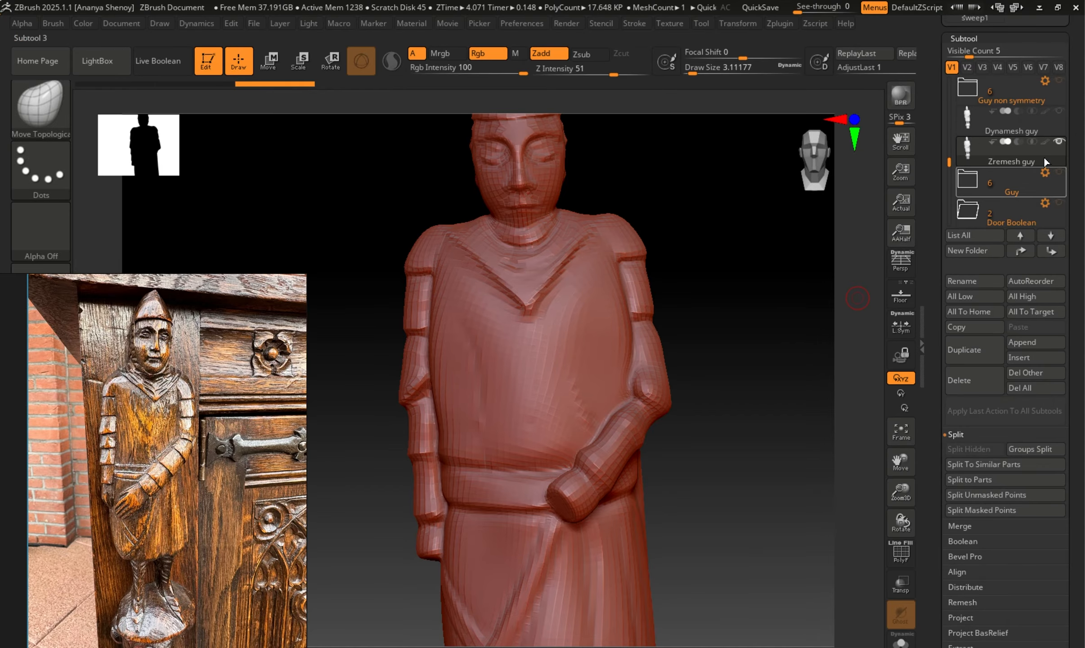
left_click(963, 39)
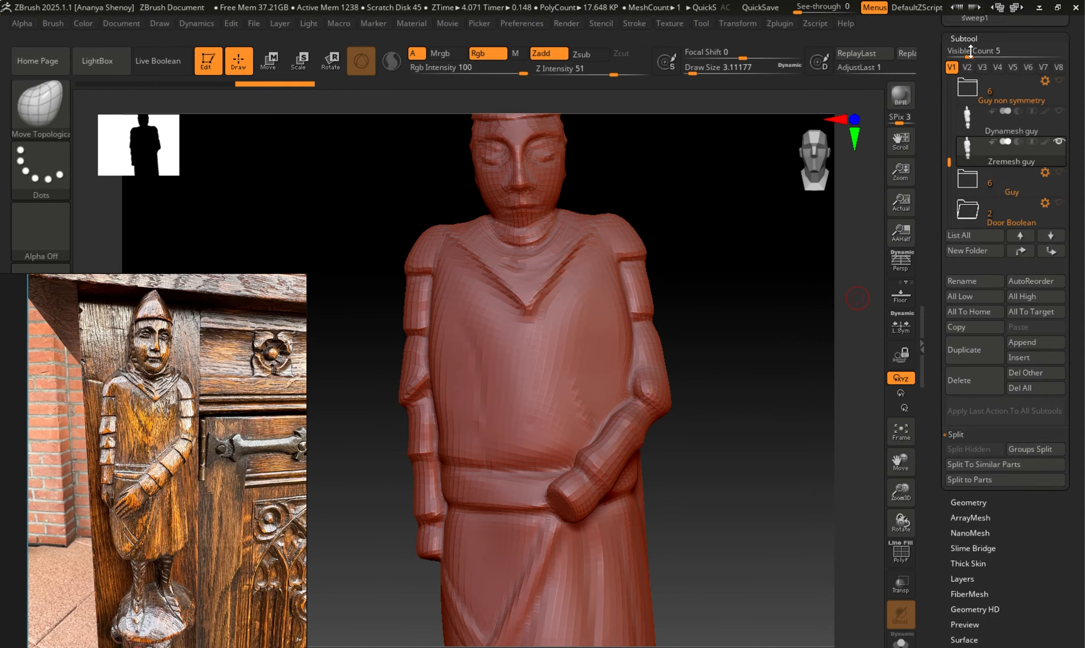
left_click(964, 54)
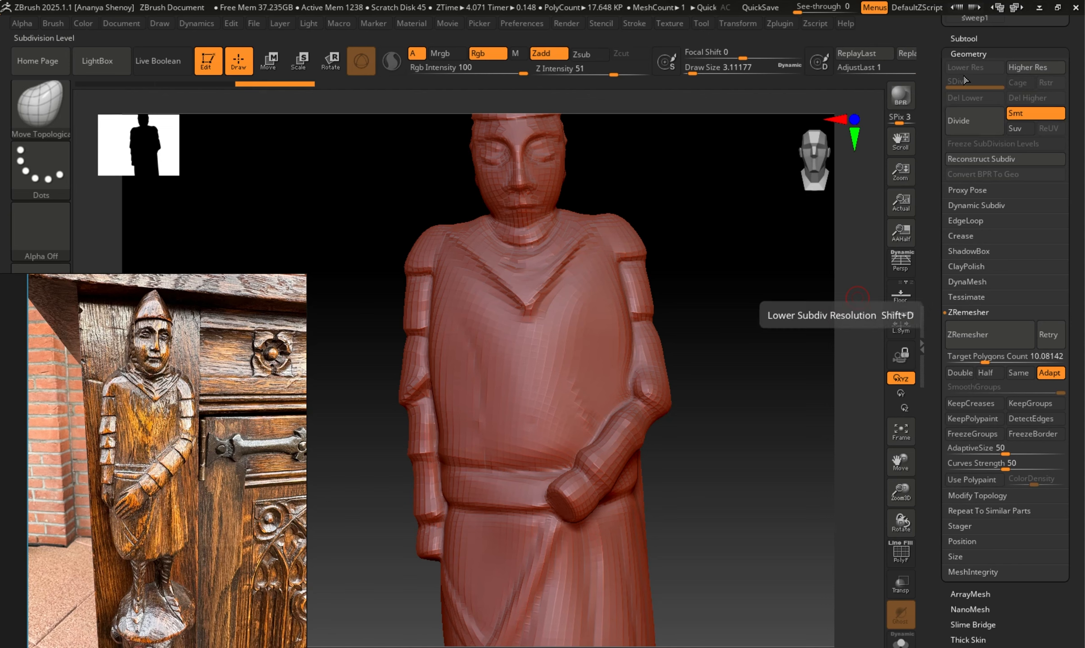
left_click(956, 115)
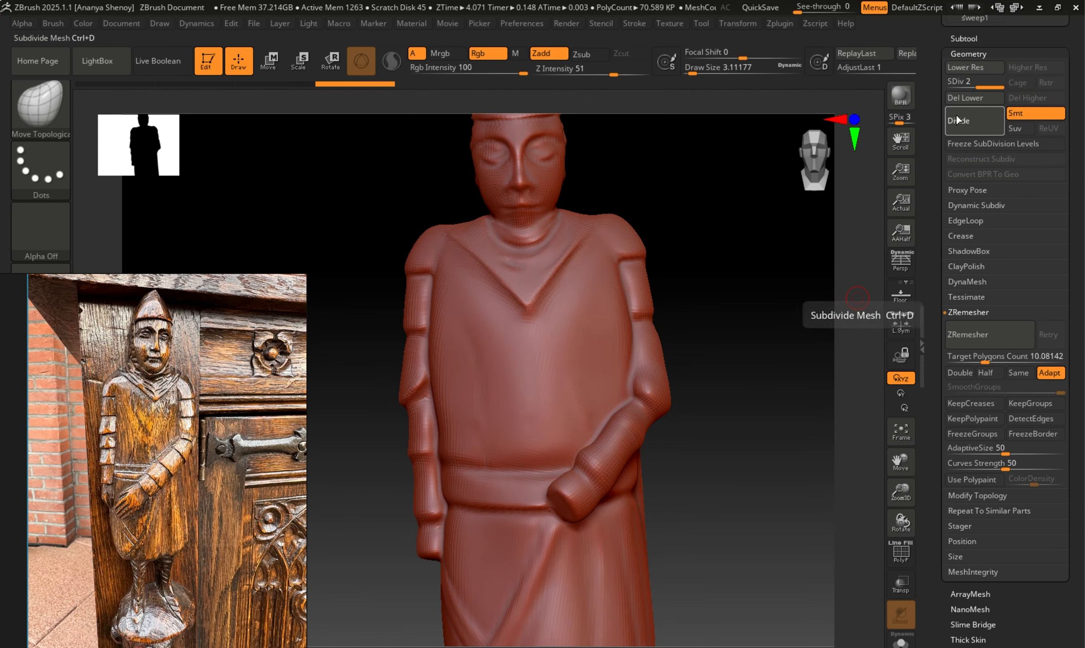
left_click(962, 120)
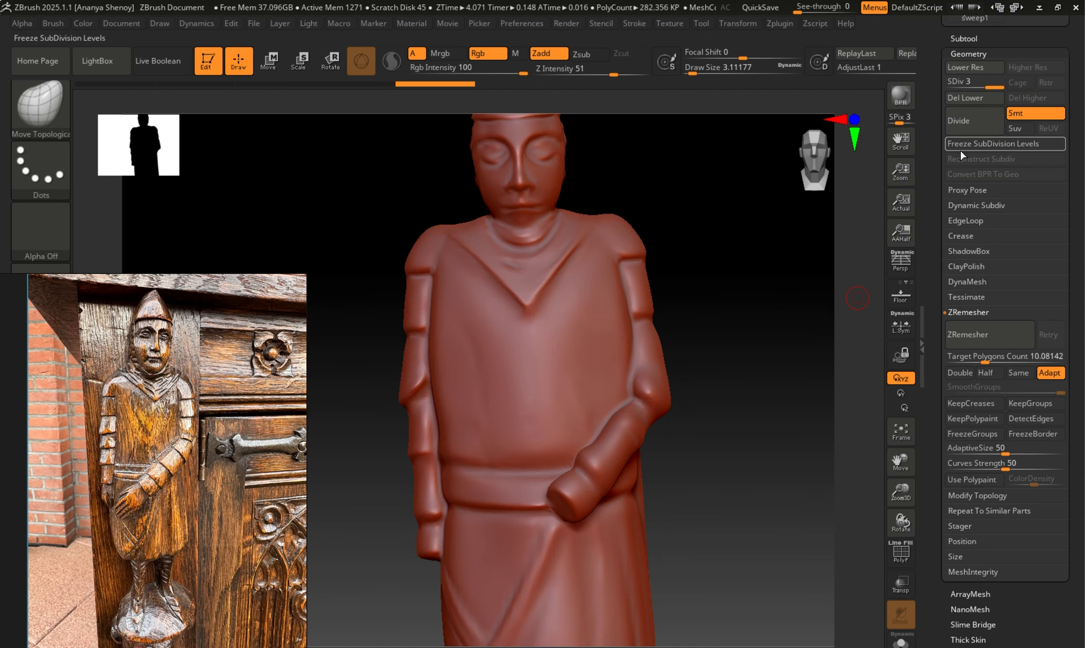
left_click(960, 128)
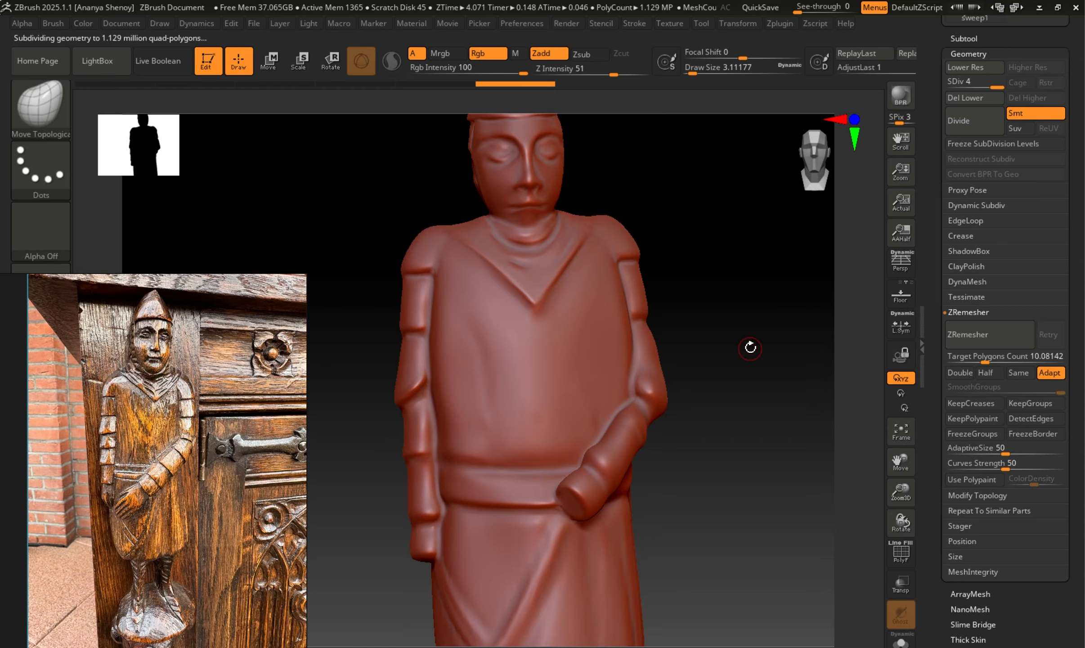
mouse_move(748, 355)
left_mouse_down()
mouse_move(652, 357)
mouse_move(750, 364)
mouse_move(738, 359)
left_mouse_up()
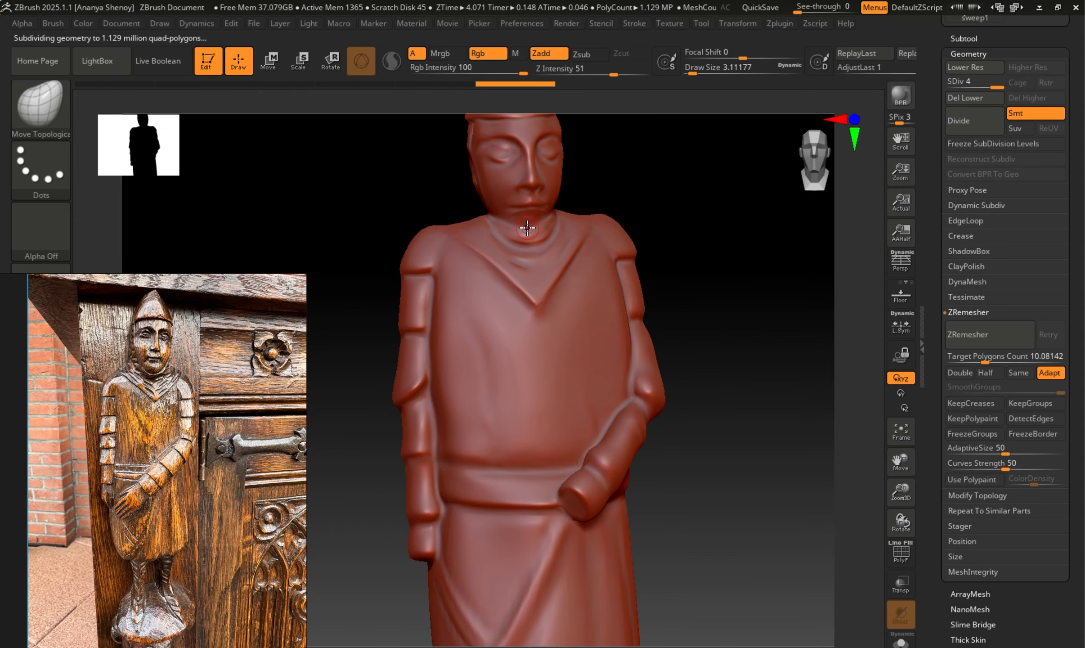
left_click_drag(701, 270, 629, 252)
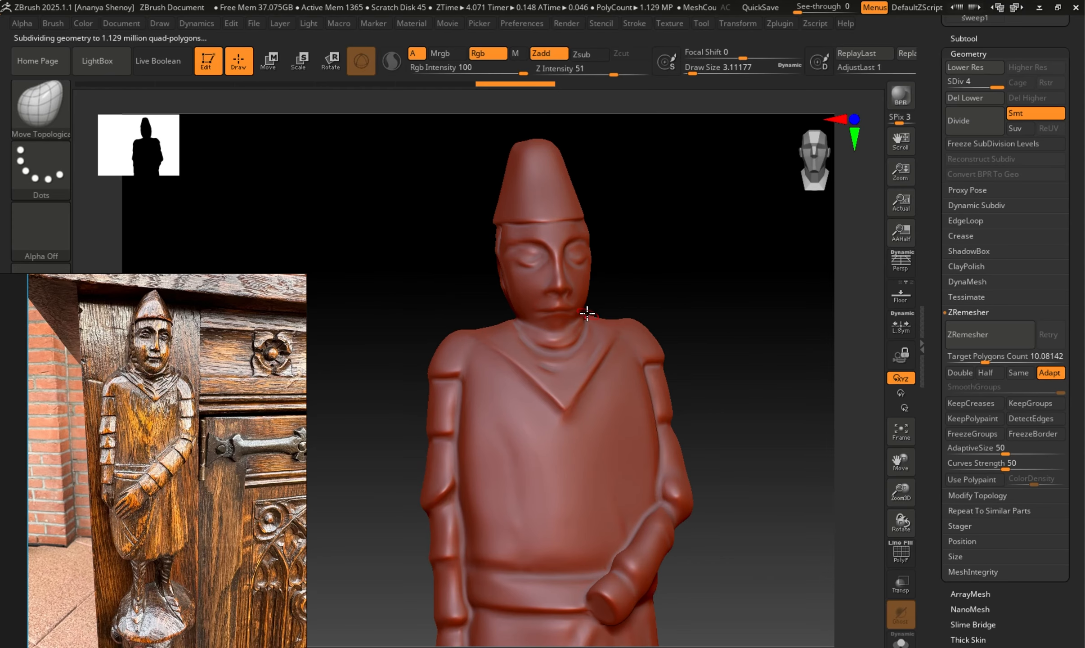
Show Dynamesh guy alongside Zremesh guy and use ProjectAll to transfer its sculpted detail onto the subdivided Zremesh guy.
left_click(966, 36)
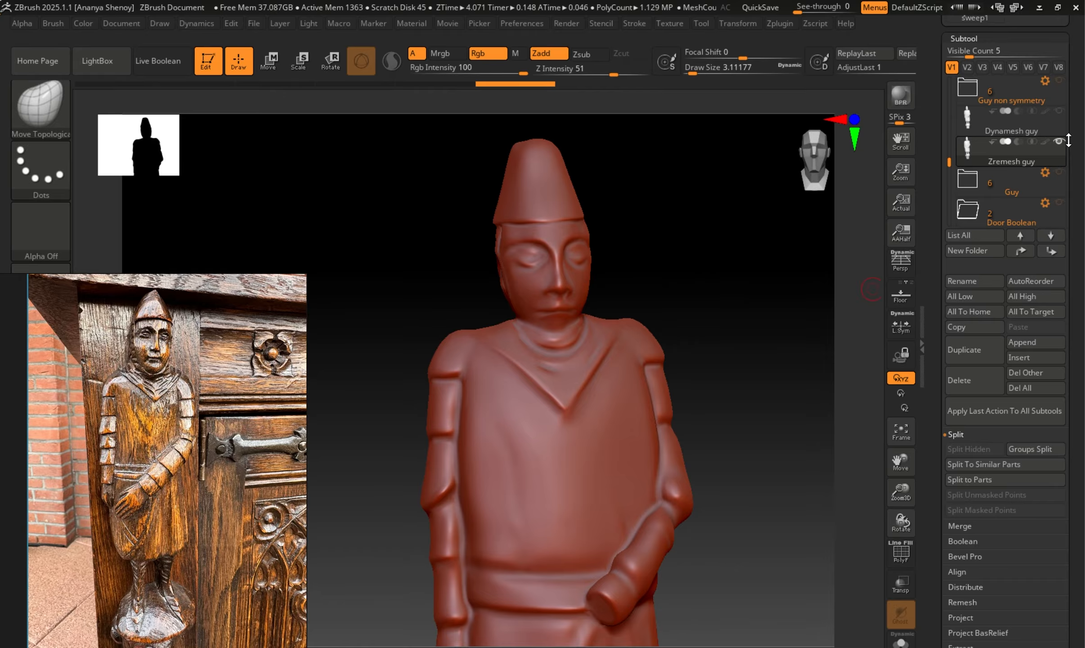
left_click(1060, 112)
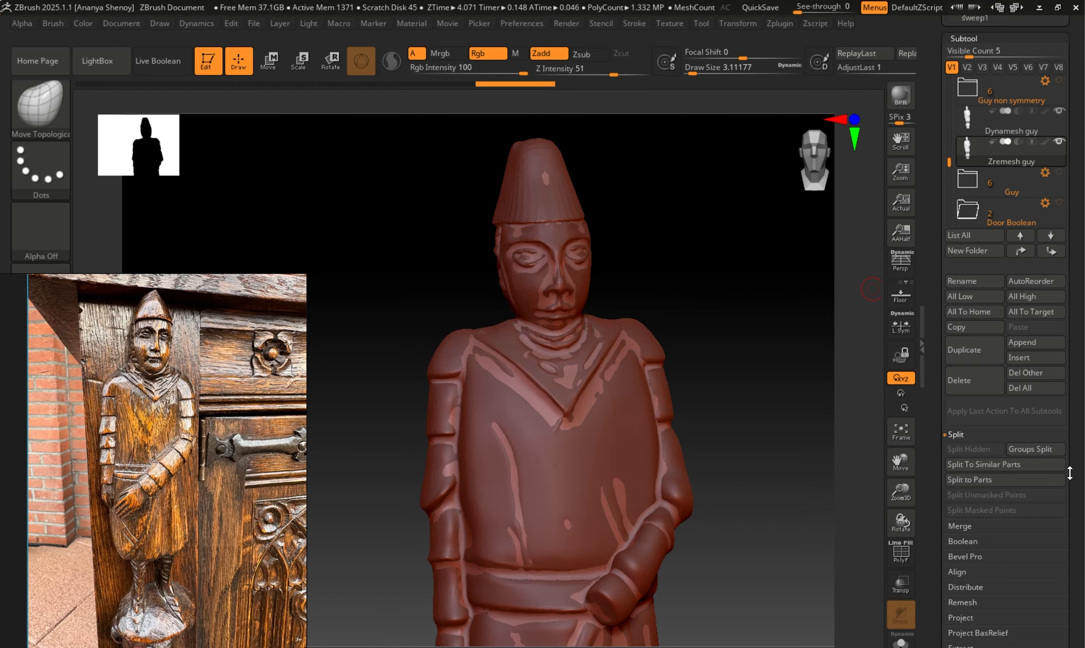
left_click_drag(1079, 486, 1083, 377)
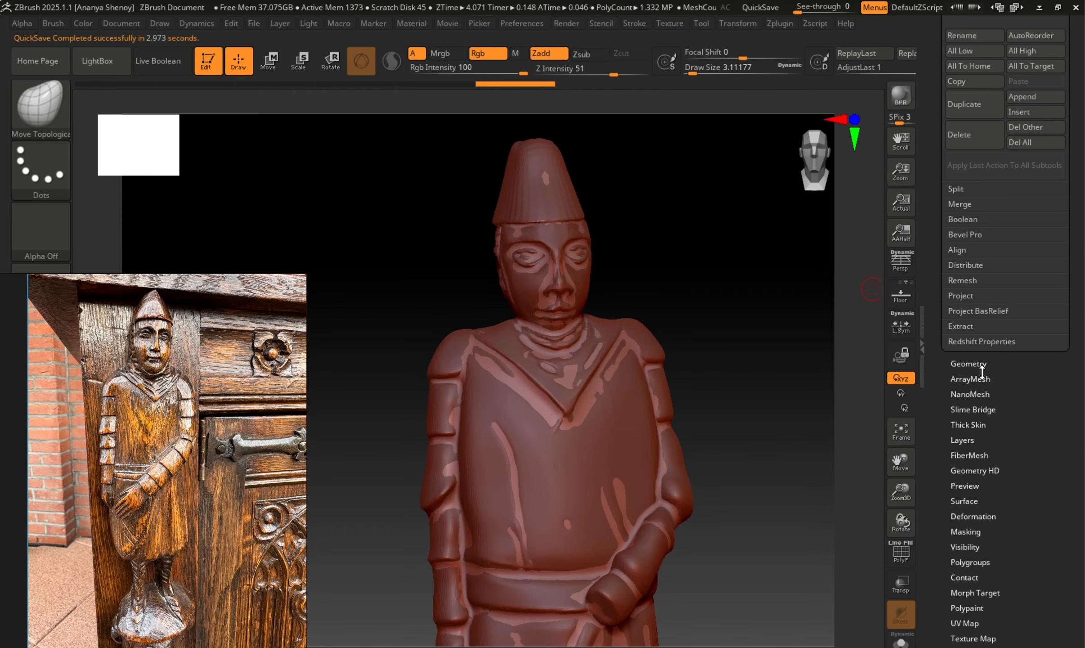
left_click(970, 298)
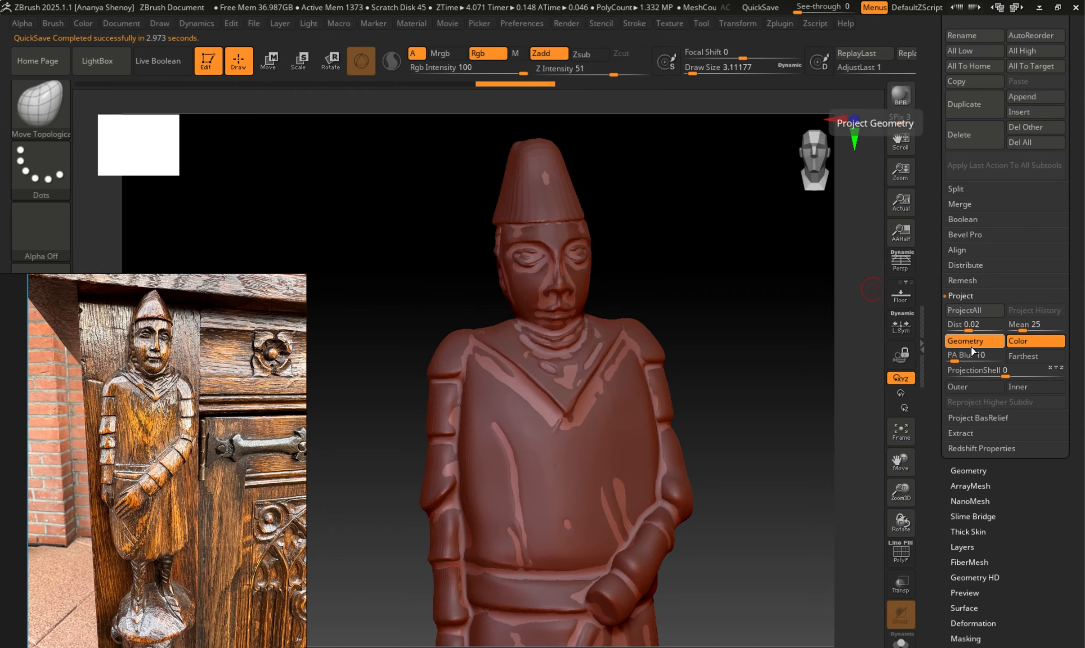
left_click_drag(860, 448, 862, 452)
left_click(732, 394)
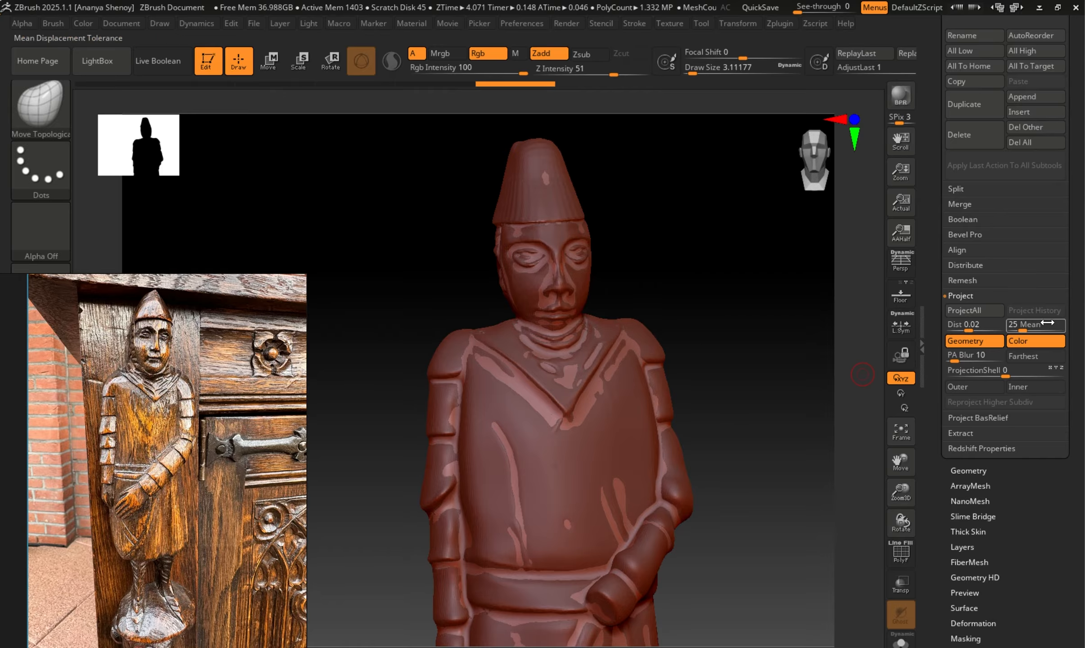
left_click_drag(1078, 235, 1081, 327)
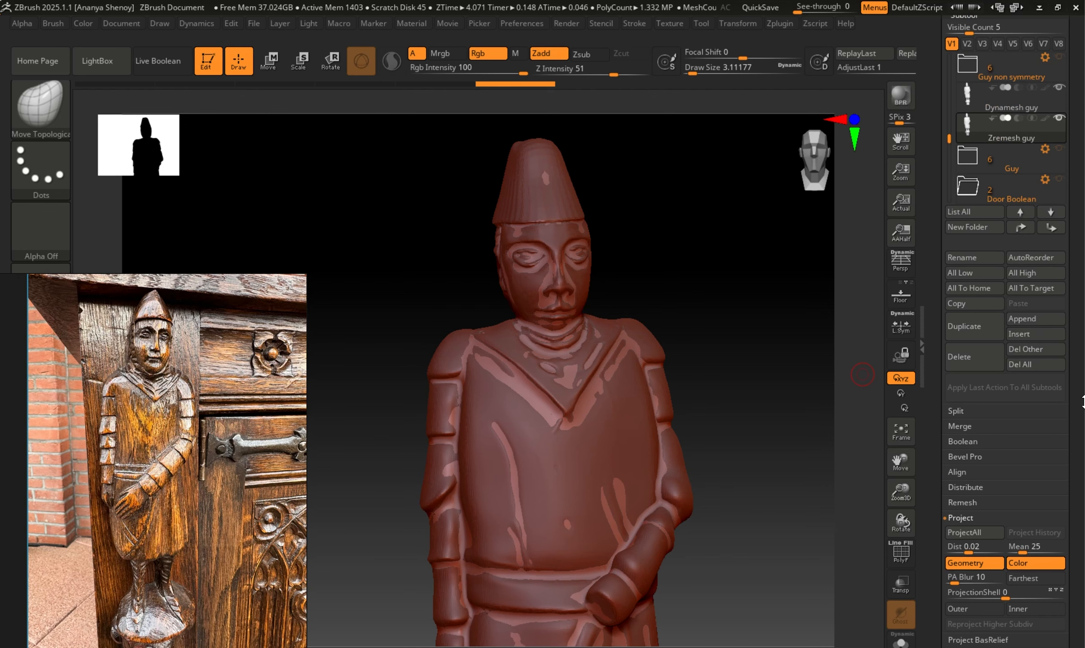
left_click_drag(1081, 403, 1072, 322)
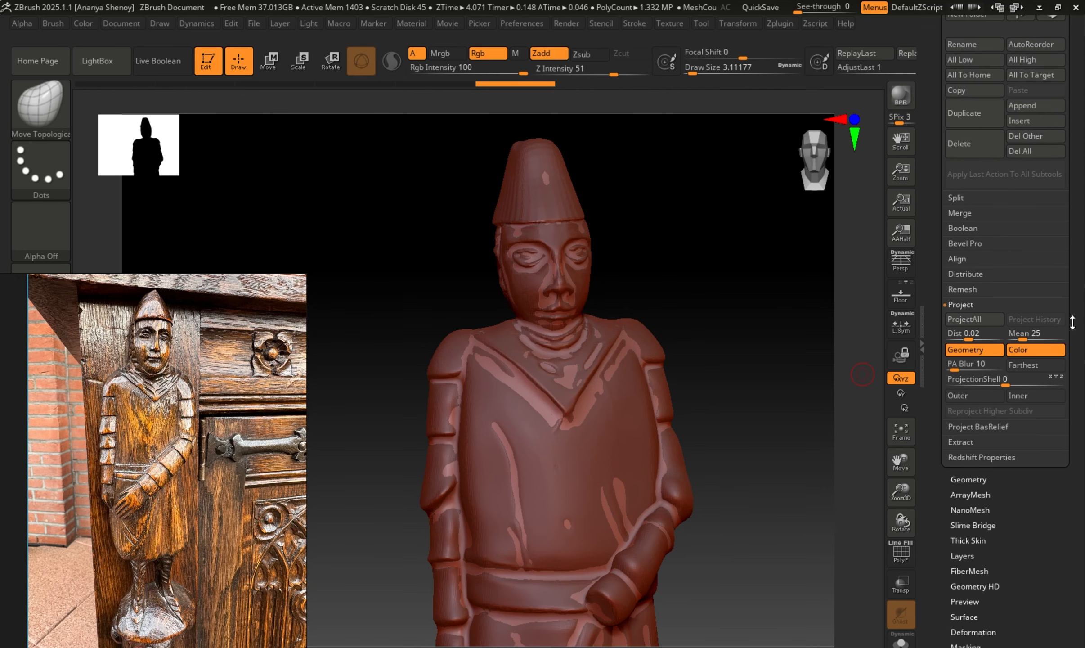
left_click(978, 322)
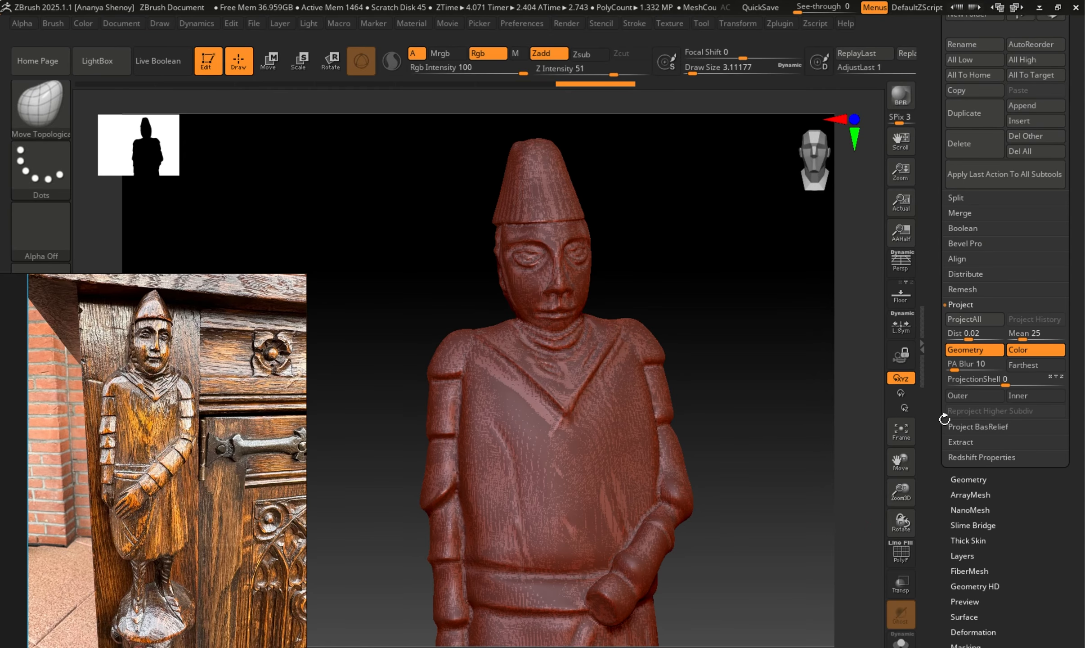
Hide Dynamesh guy and inspect the projected detail on Zremesh guy's face, collar and tunic.
scroll(1065, 259, "up", 8)
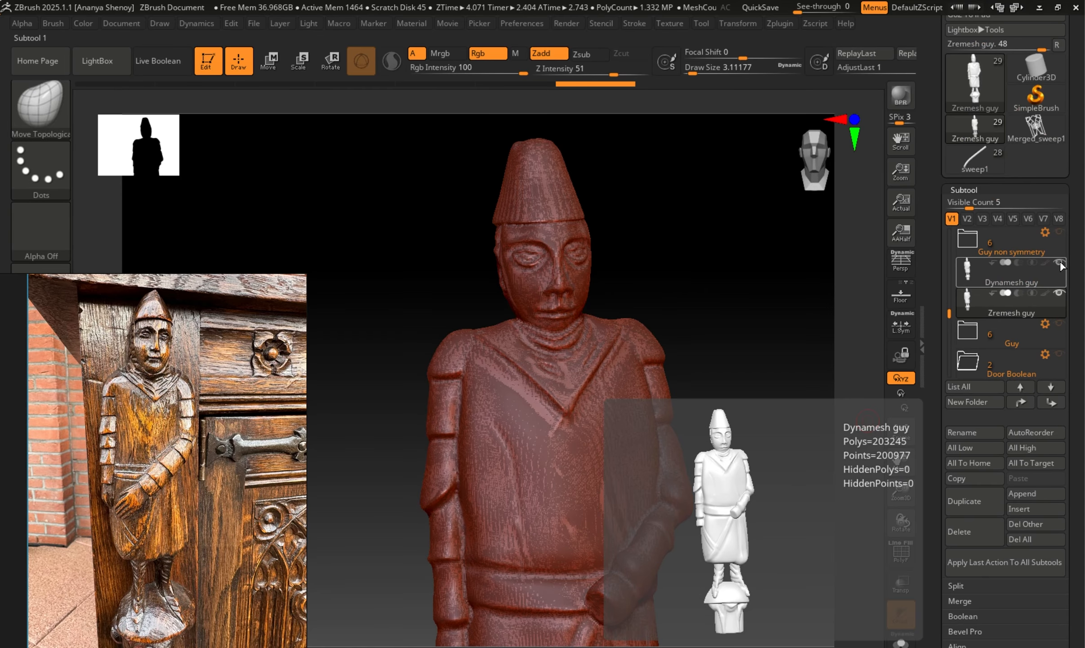
left_click(1060, 264)
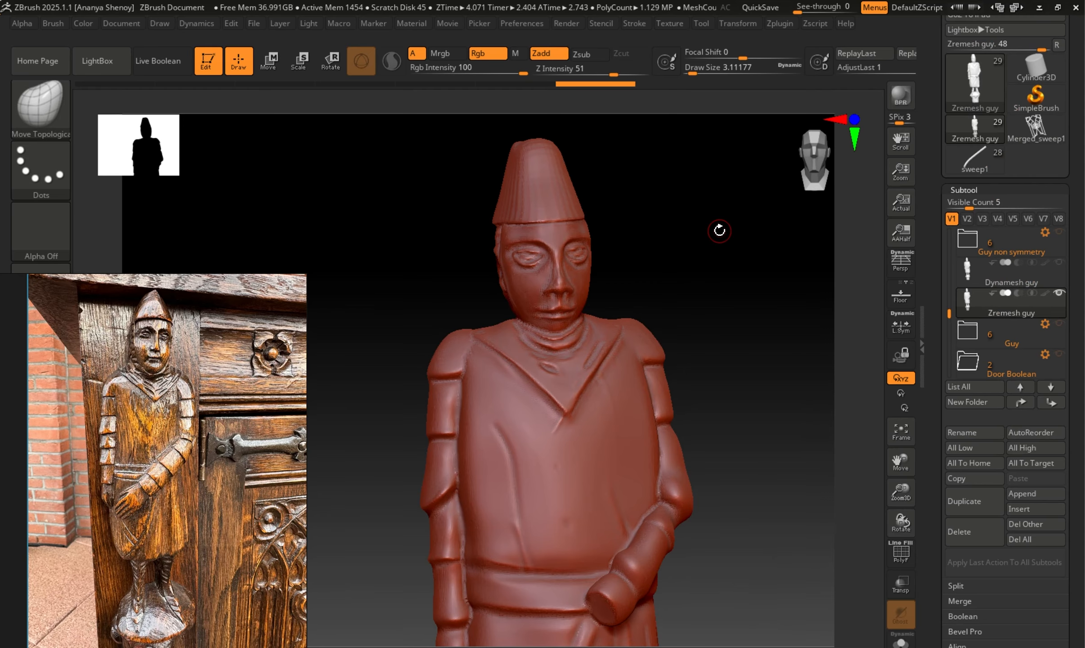
mouse_move(719, 231)
left_mouse_down()
mouse_move(692, 250)
mouse_move(700, 244)
left_mouse_up()
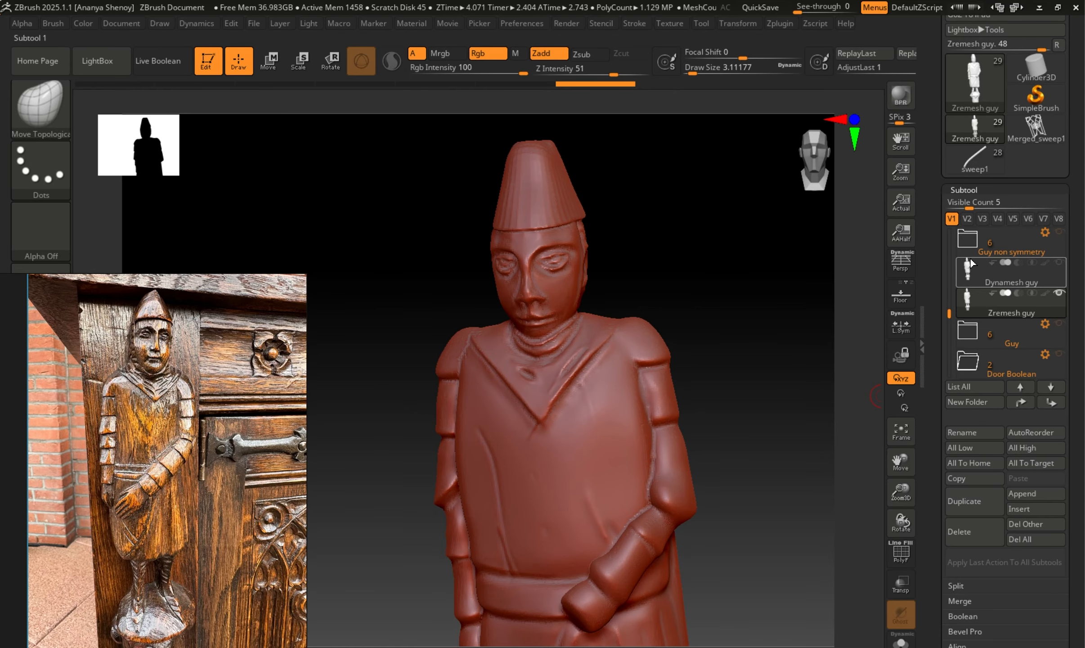
Compare Zremesh guy at subdivision levels 1 and 4, with and without the polyframe, examining its topology and projected detail.
left_click(962, 190)
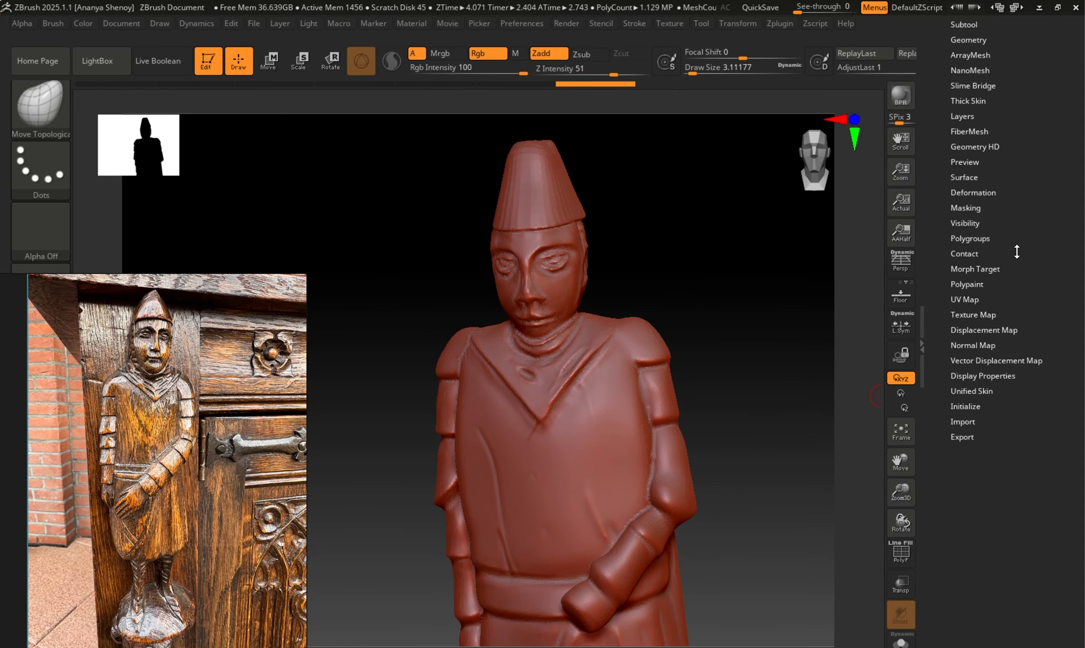
scroll(975, 104, "up", 3)
left_click(973, 100)
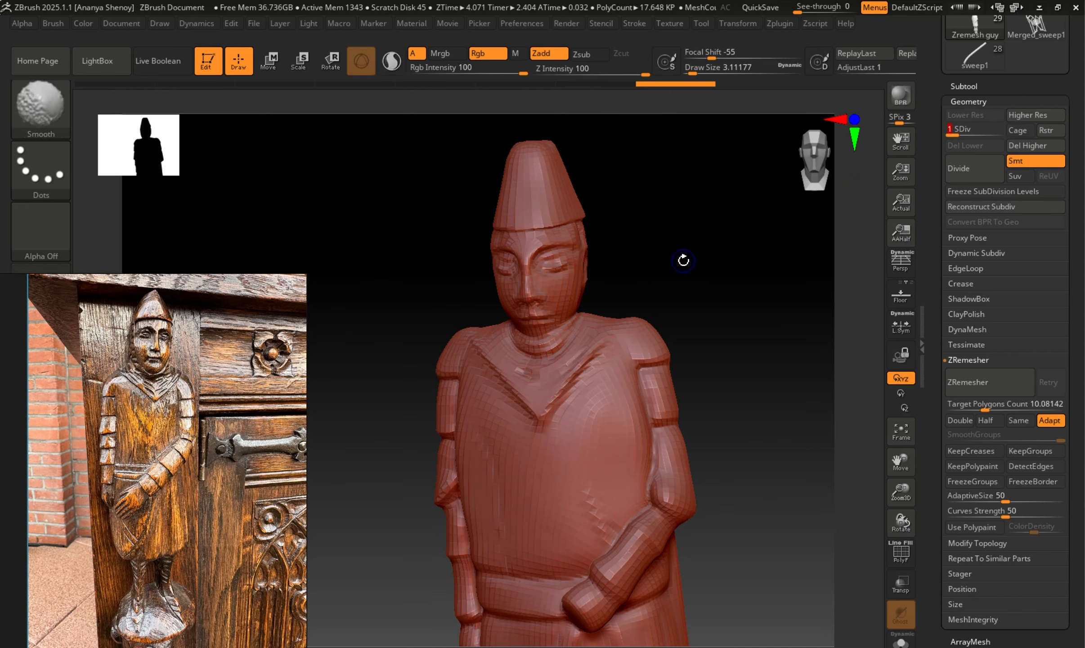
key("shift+f")
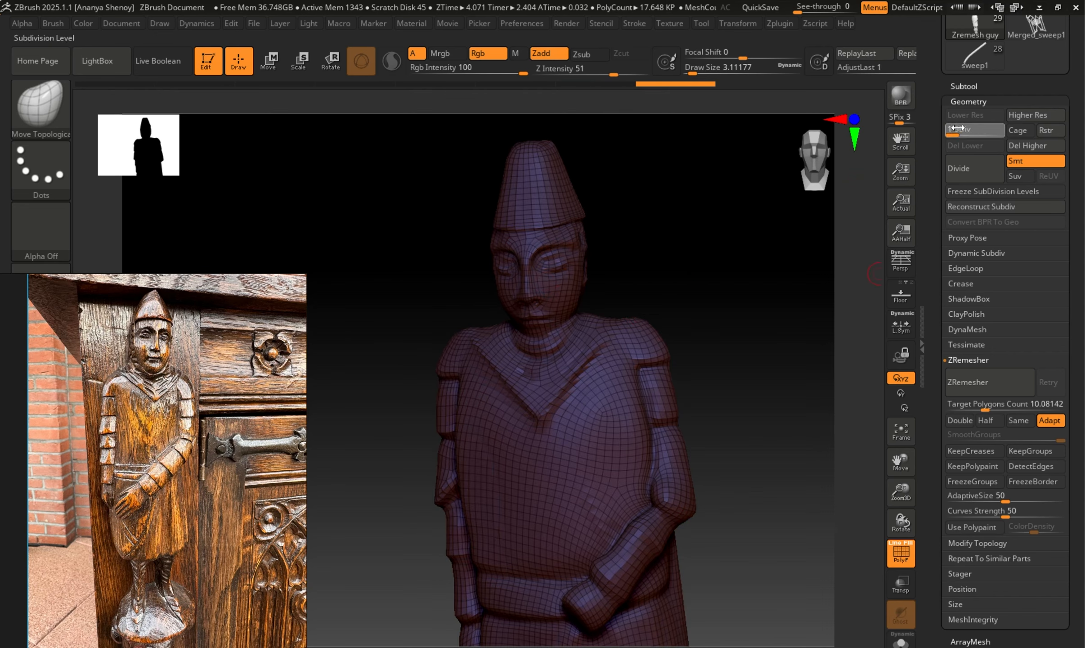
left_click(997, 130)
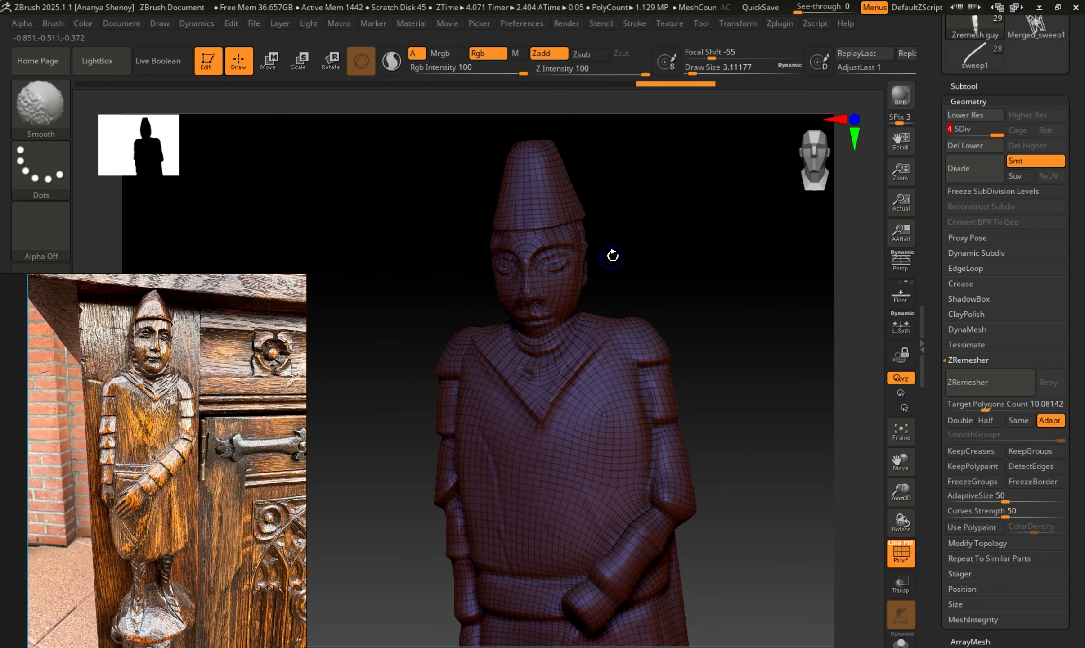
key("shift+f")
left_click_drag(677, 249, 721, 235)
mouse_move(671, 272)
left_mouse_down("alt")
mouse_move(686, 310)
mouse_move(726, 327)
mouse_move(665, 322)
mouse_move(688, 300)
mouse_move(720, 216)
left_mouse_up("alt")
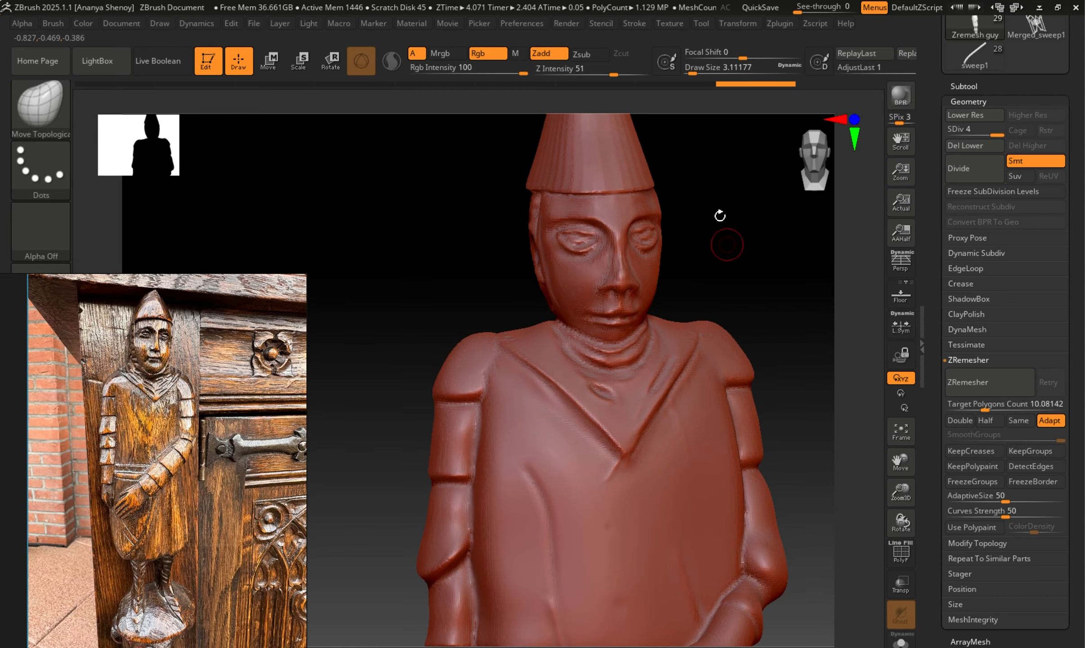
left_click(953, 136)
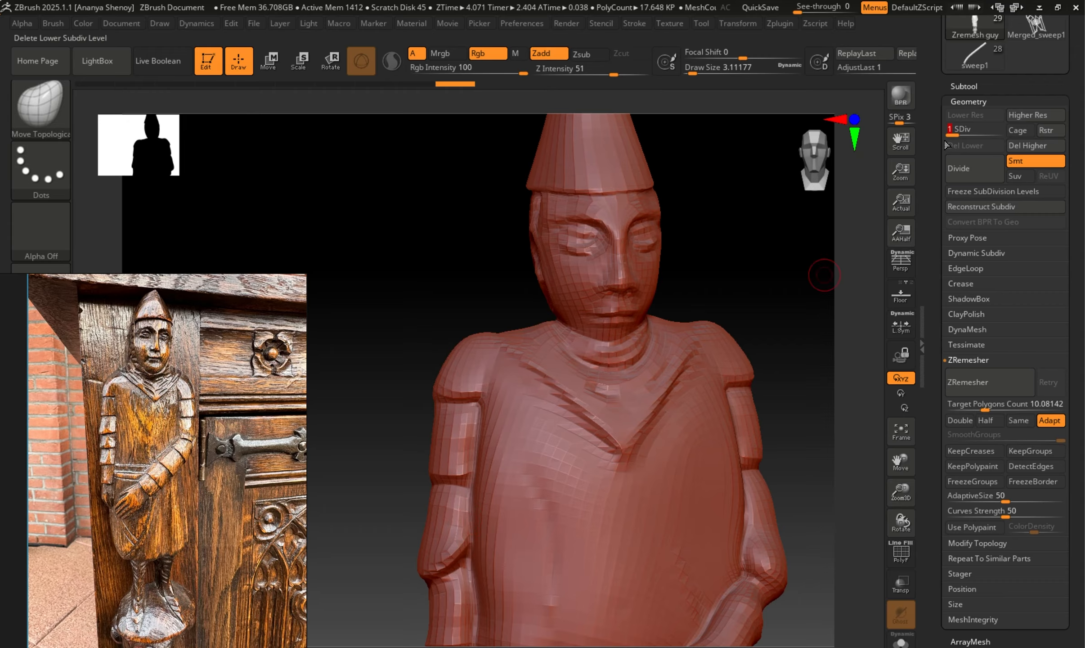
left_click_drag(950, 135, 997, 135)
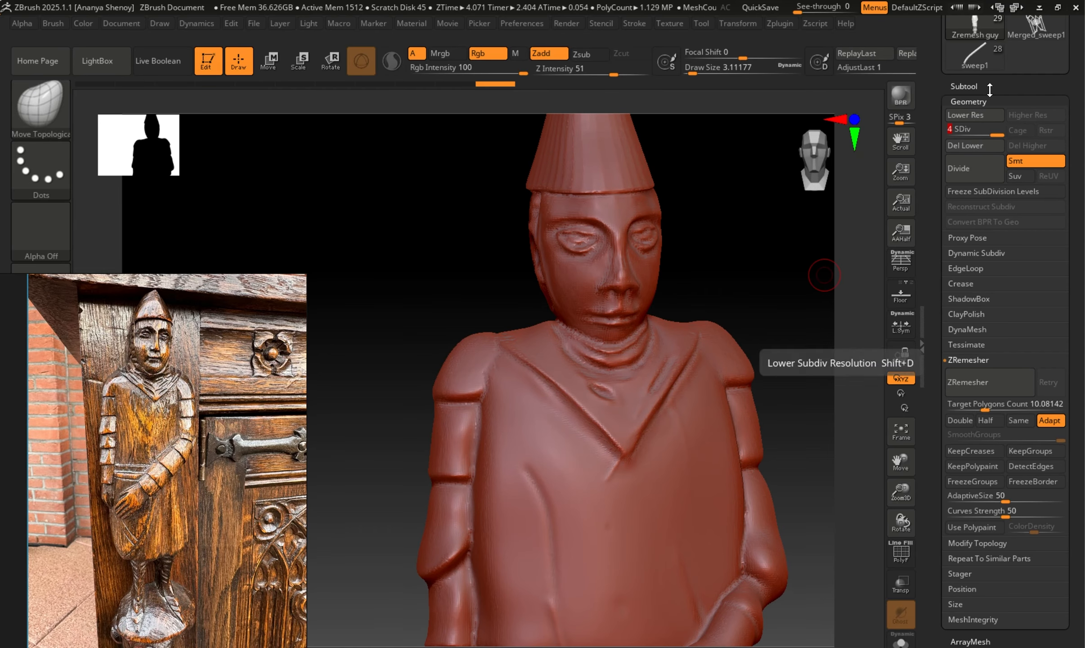
mouse_move(749, 275)
left_mouse_down()
mouse_move(726, 254)
mouse_move(577, 277)
left_mouse_up()
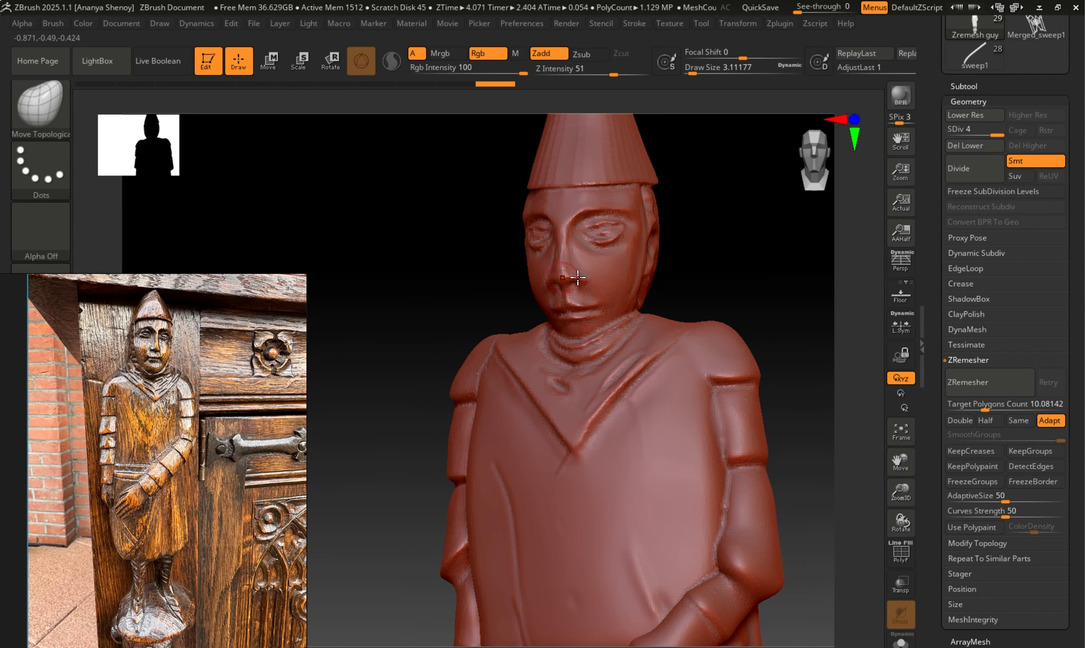
Delete the Dynamesh guy subtool and briefly check the remaining Zremesh guy with the polyframe.
left_click(955, 87)
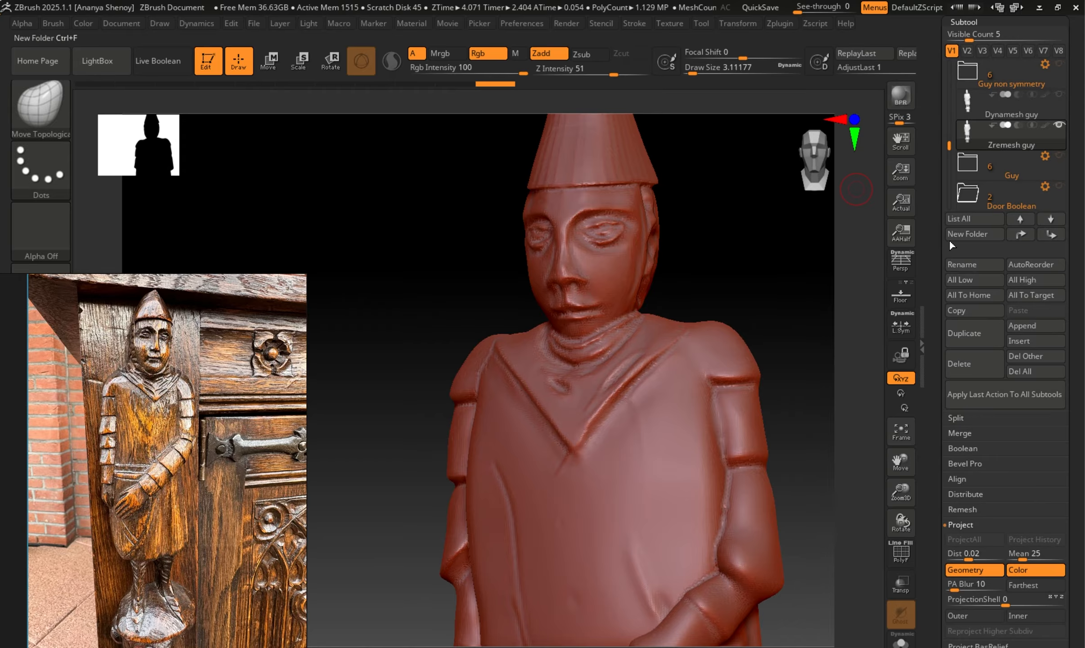
left_click(965, 104)
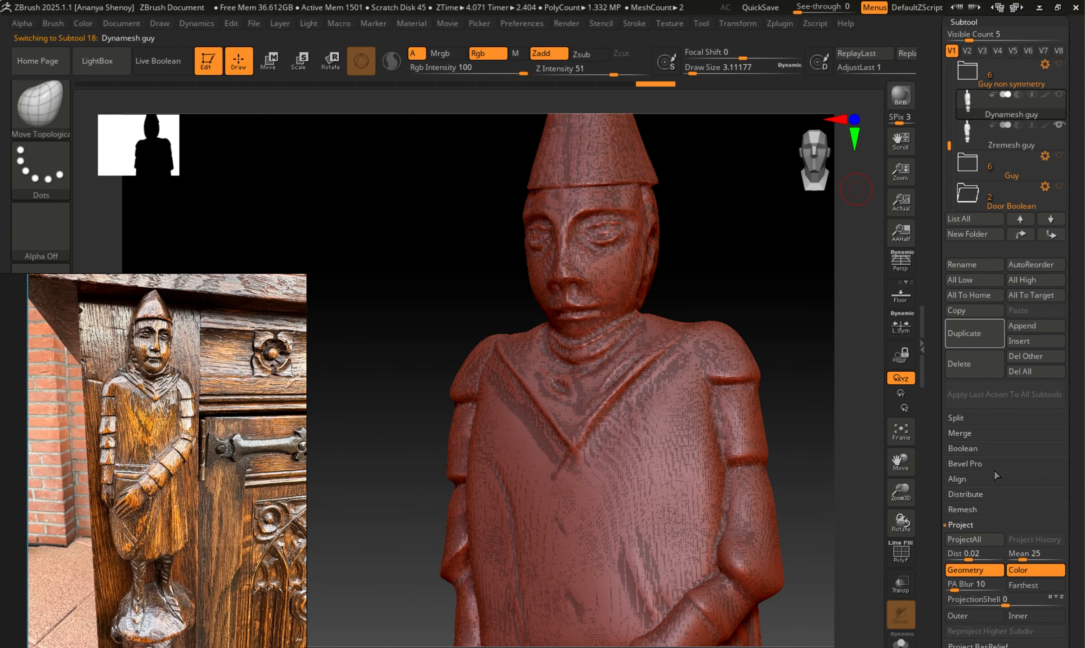
left_click(981, 367)
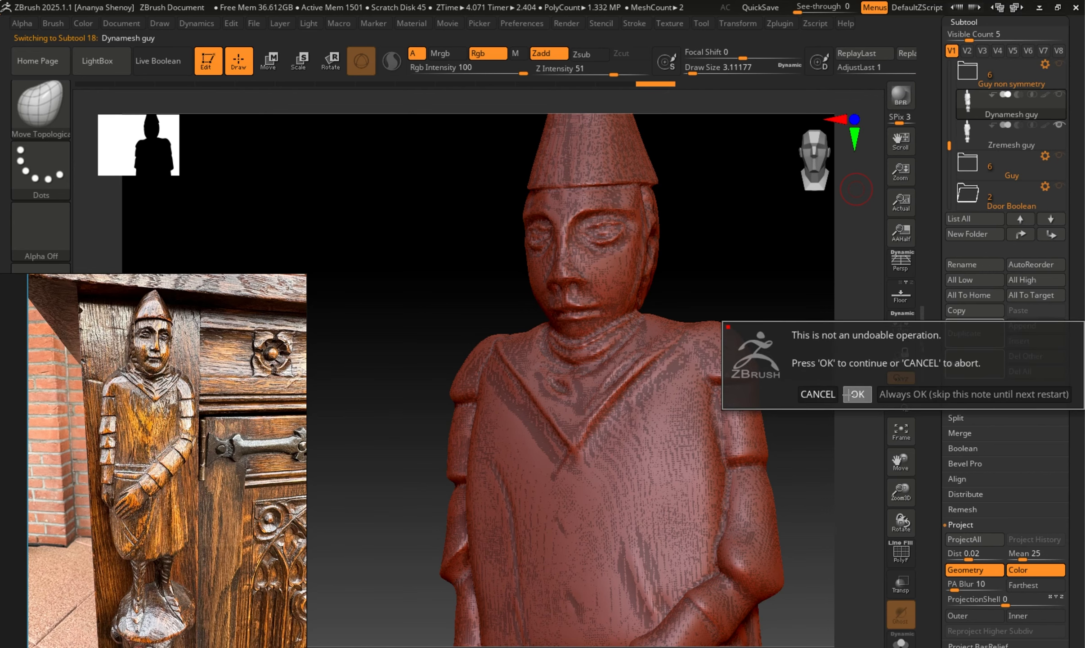
left_click(854, 394)
left_click_drag(730, 321, 719, 280)
key("shift+f")
key("shift+f")
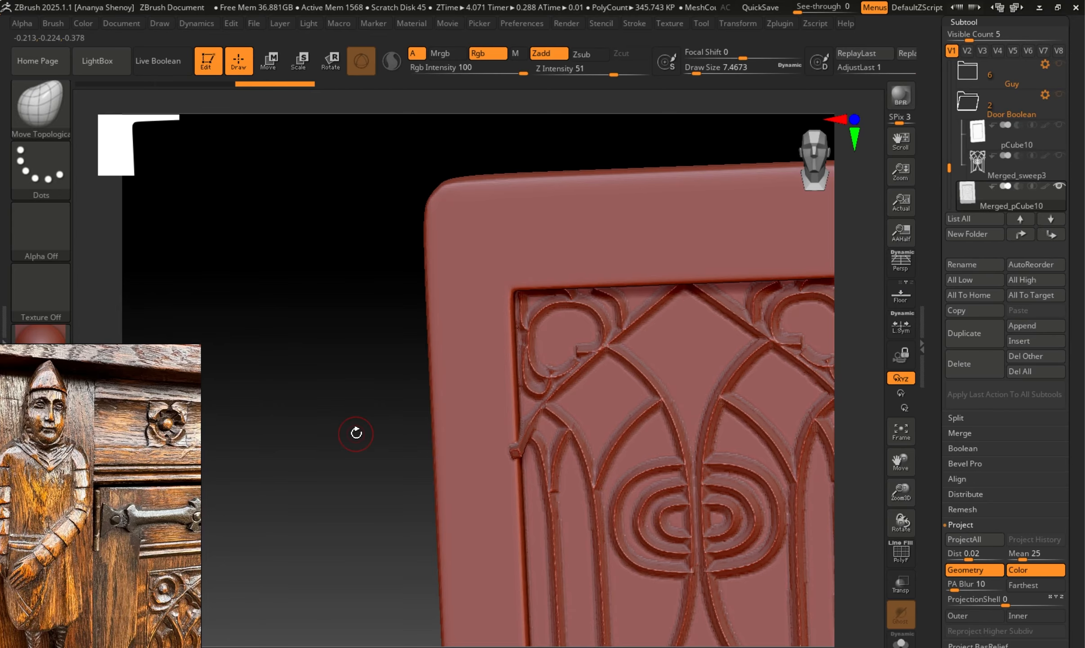
left_click_drag(365, 444, 286, 425)
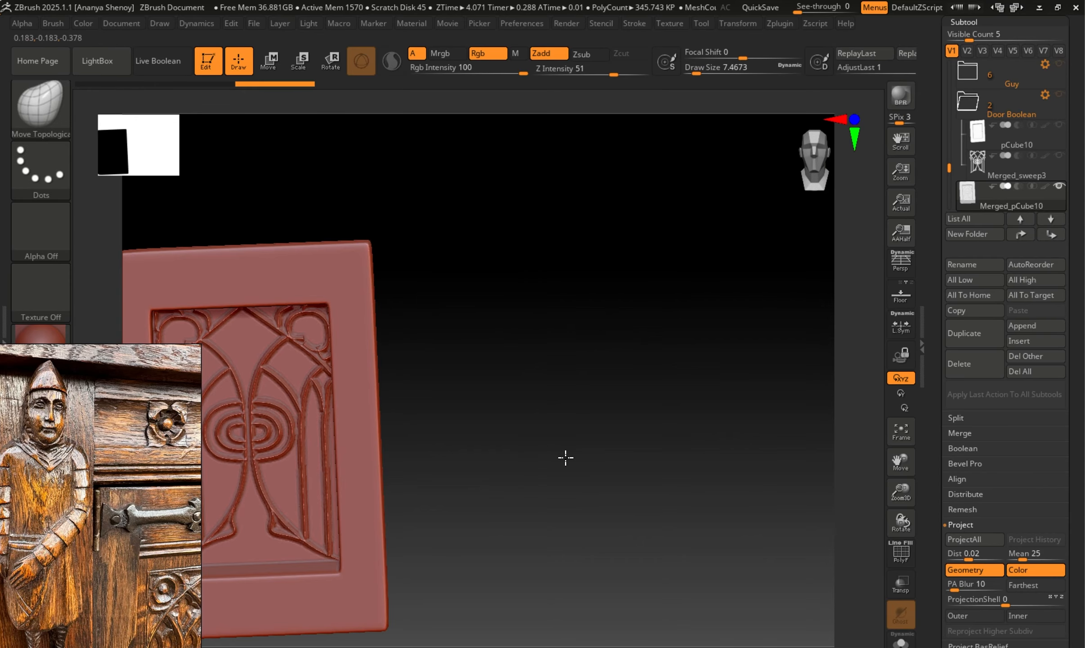
Make the carved figure the active subtool and inspect its face, collar and arms with the polyframe shown.
left_click_drag(565, 457, 802, 472, "alt")
mouse_move(281, 417)
left_mouse_down("alt")
mouse_move(508, 419)
mouse_move(733, 445)
left_mouse_up("alt")
mouse_move(496, 453)
left_mouse_down("alt")
mouse_move(555, 576)
mouse_move(540, 487)
mouse_move(590, 356)
left_mouse_up("alt")
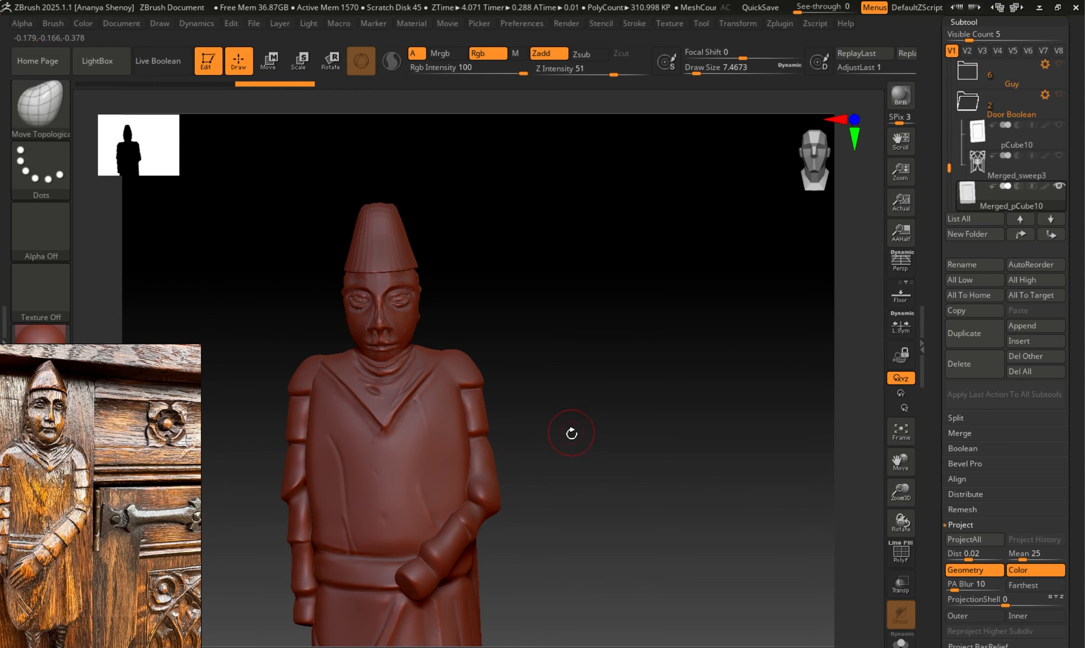
mouse_move(572, 431)
left_mouse_down()
mouse_move(584, 469)
mouse_move(551, 424)
mouse_move(571, 458)
left_mouse_up()
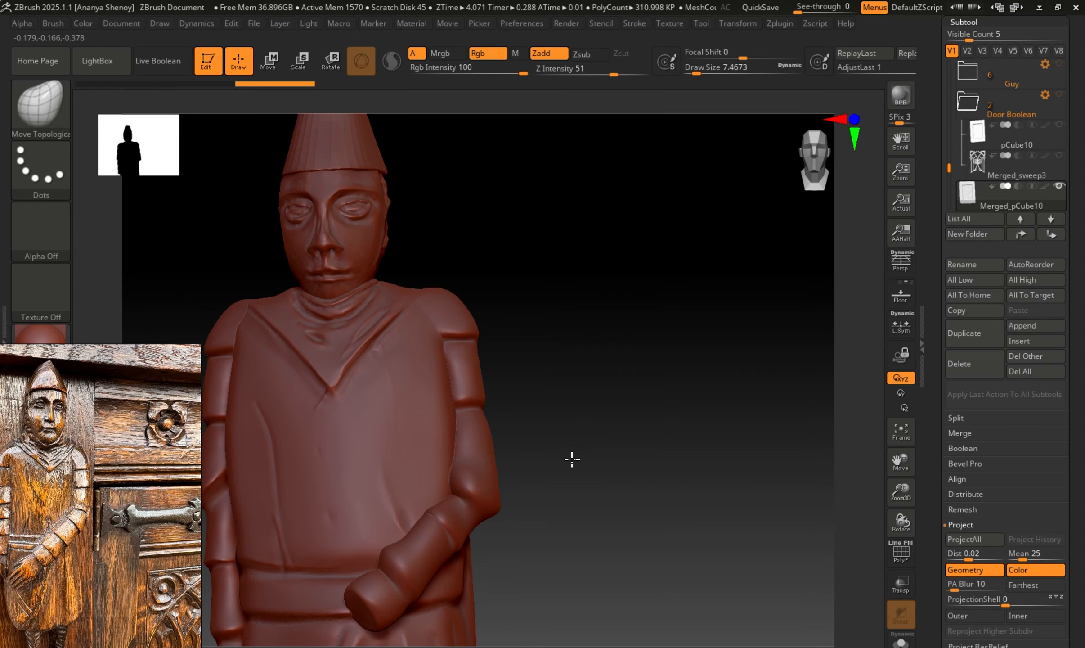
key("shift+f")
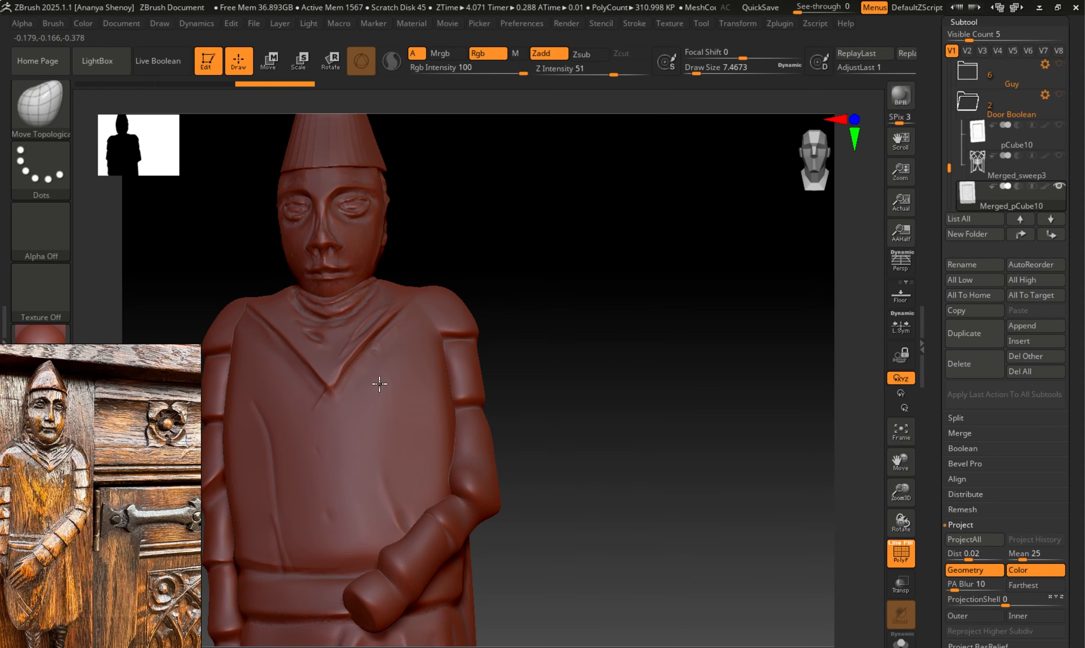
left_click(379, 383, "alt")
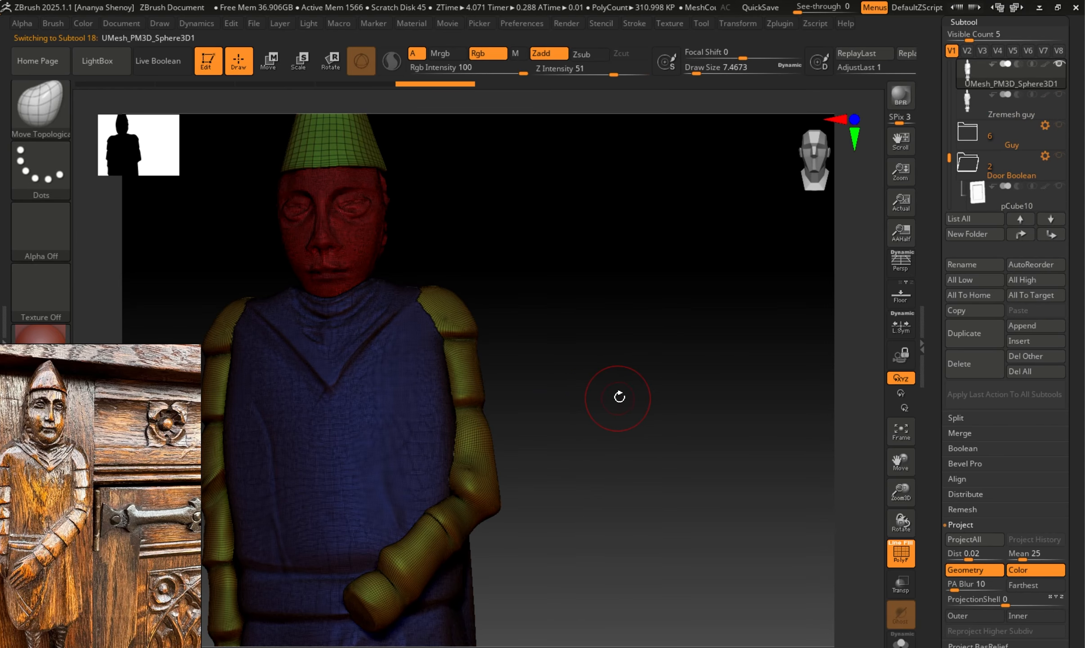
left_click_drag(620, 397, 295, 332)
Make Merged_pCube10 the active subtool and inspect the door panel's carved tracery without the polyframe.
left_click(603, 367, "alt")
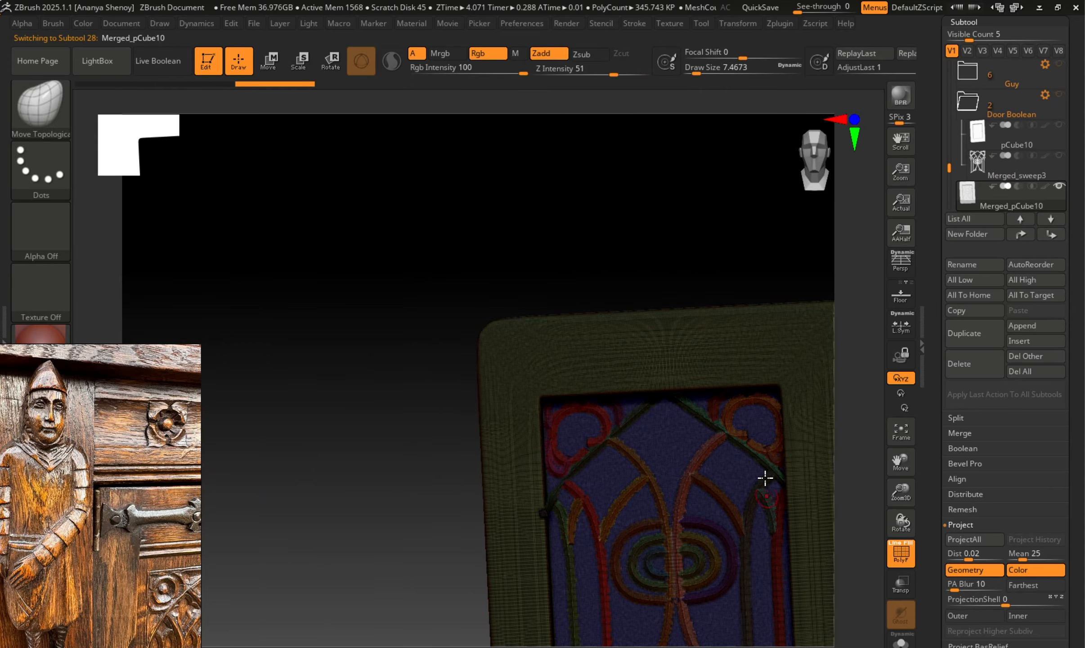
mouse_move(598, 231)
left_mouse_down()
mouse_move(625, 242)
mouse_move(628, 291)
left_mouse_up()
key("shift+f")
left_click_drag(589, 438, 252, 288)
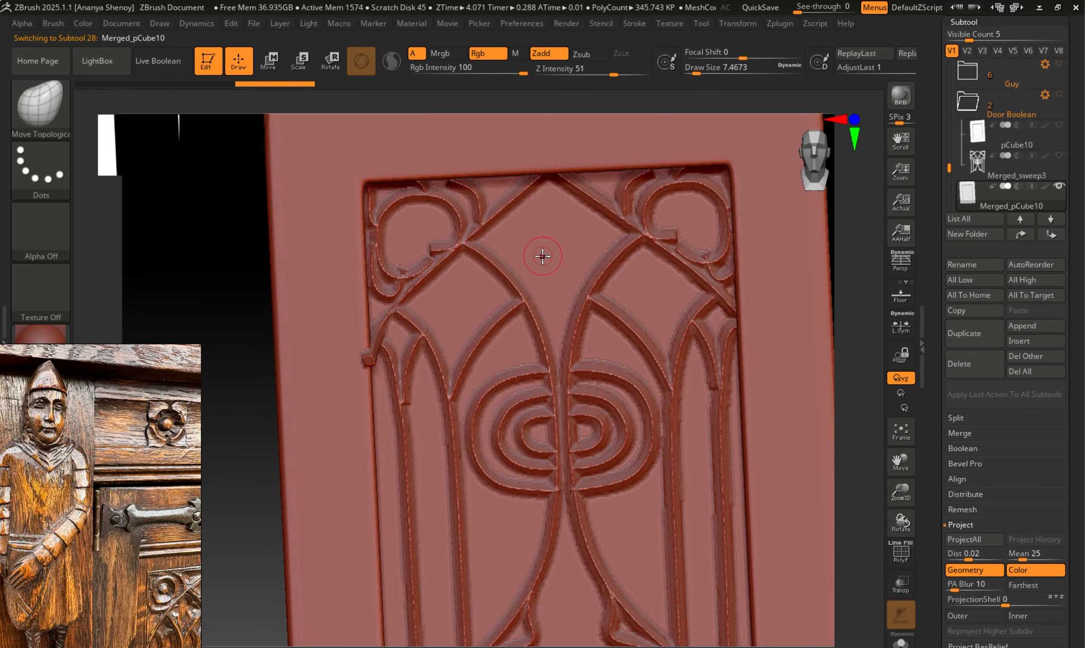
left_click_drag(858, 341, 630, 359)
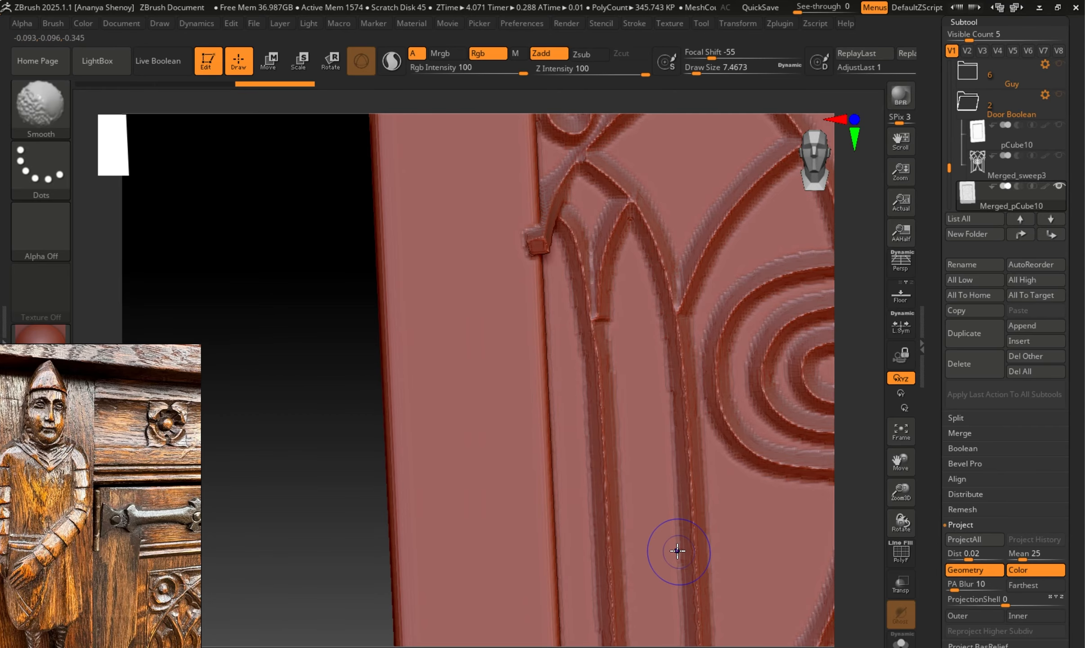
Compare the door panel's arches and concentric ovals with and without the polyframe, examining the edges of the carving.
key("shift+f")
key("shift+f")
key("shift+f")
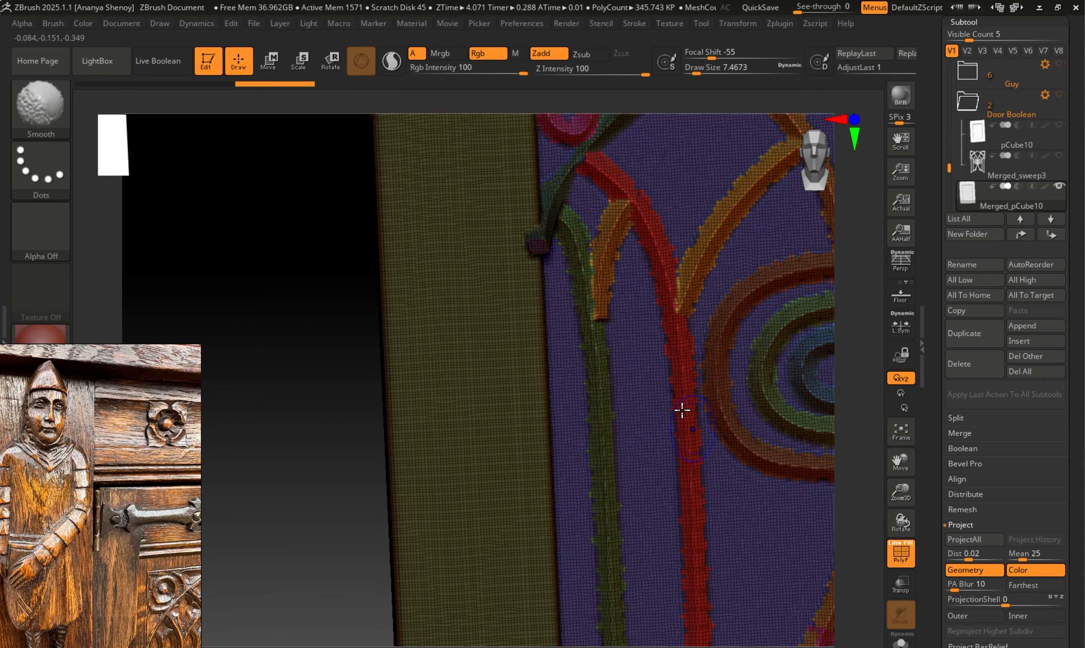
key("shift+f")
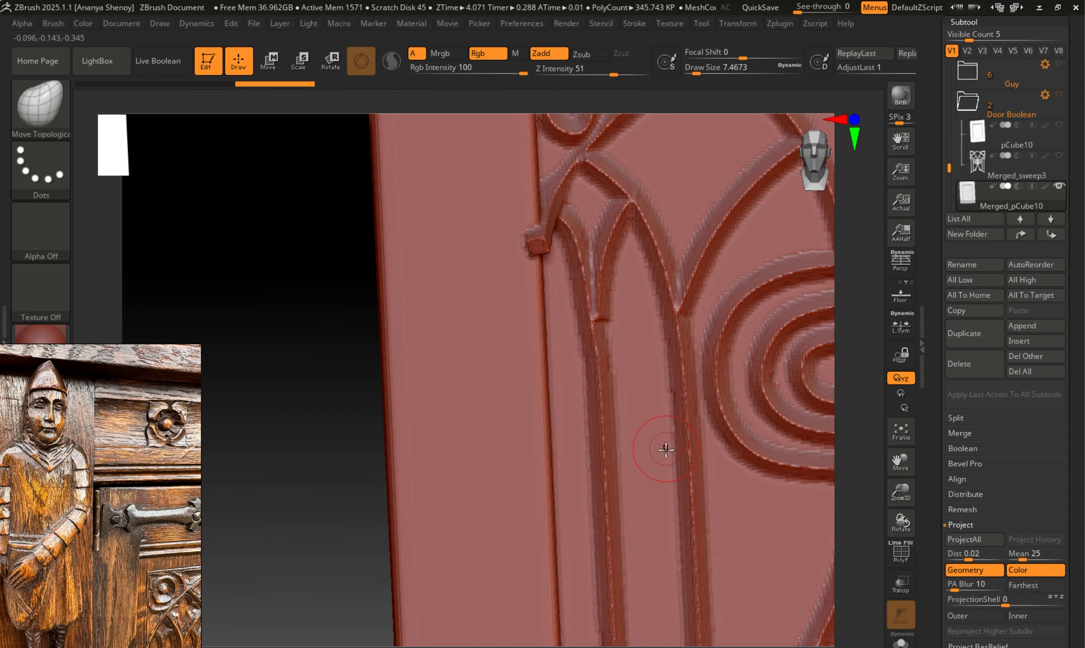
left_click_drag(854, 504, 721, 484)
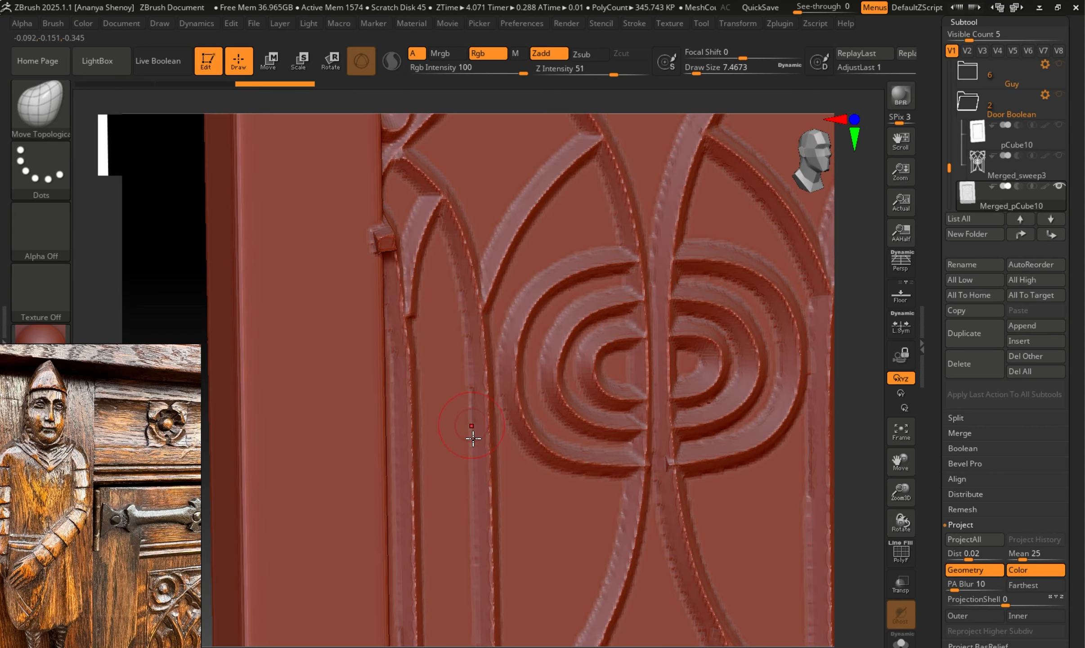
Show the original pCube10 Boolean door for comparison, hide the Door Boolean folder and reselect Merged_pCube10.
left_click(1060, 121)
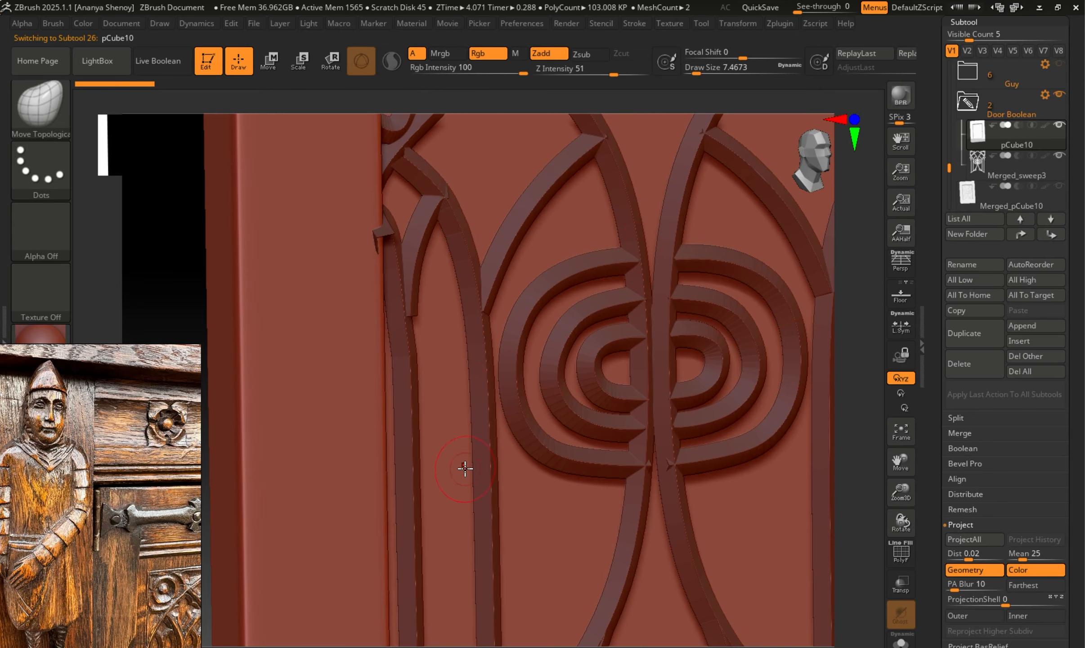
left_click(1059, 94)
left_click(963, 204)
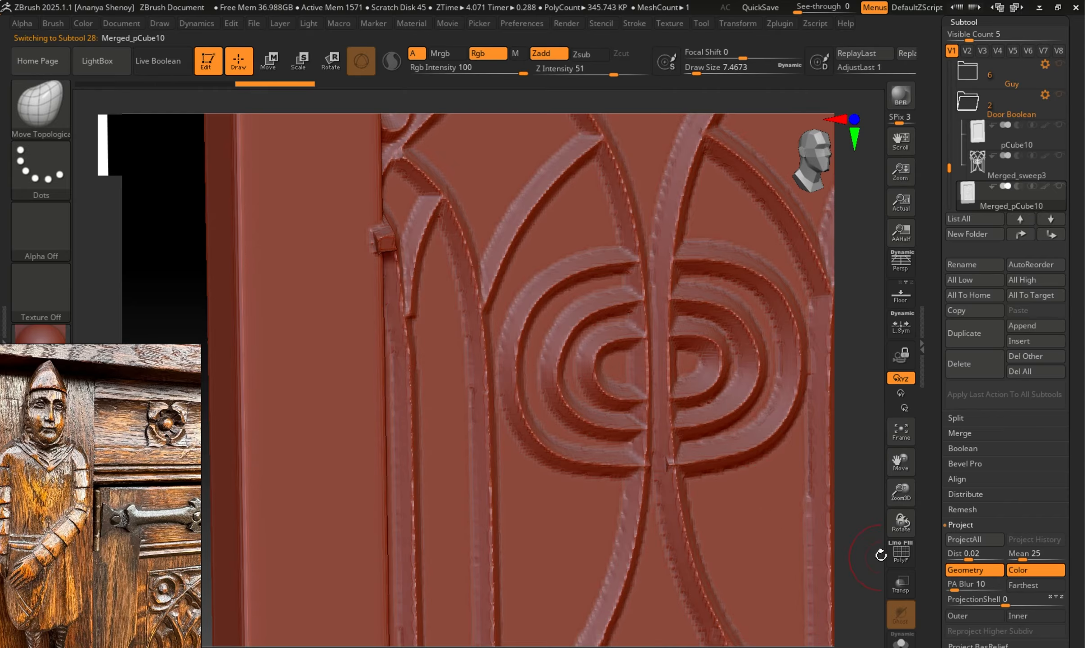
Examine the carved lines and recessed frame in the lower half of the merged door panel.
left_click_drag(874, 553, 772, 441, "alt")
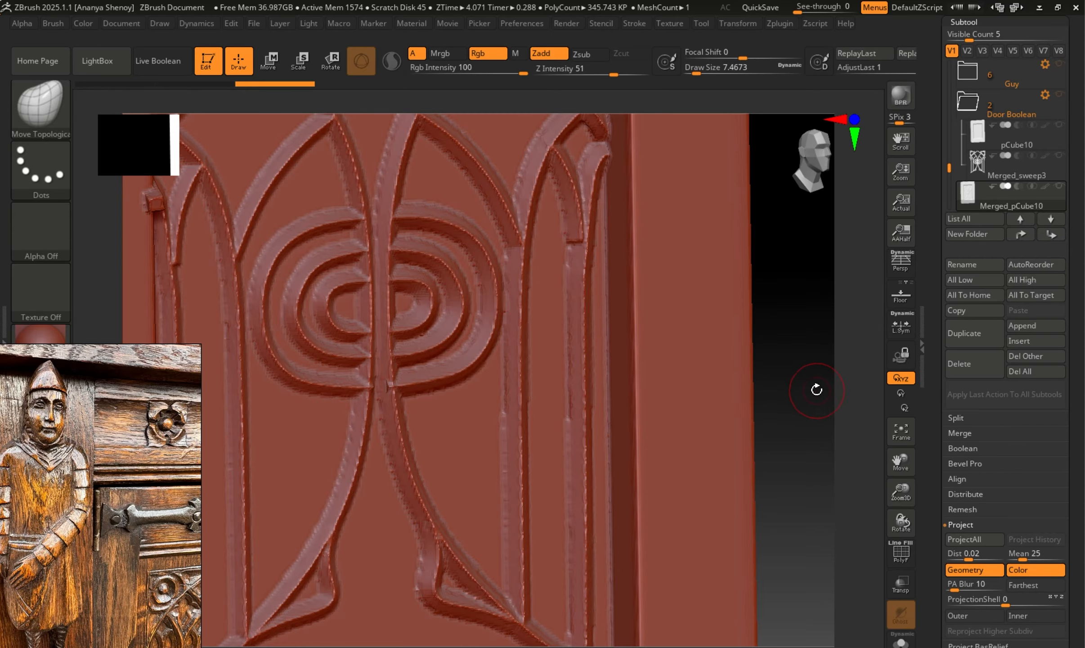
left_click_drag(816, 390, 751, 436, "alt")
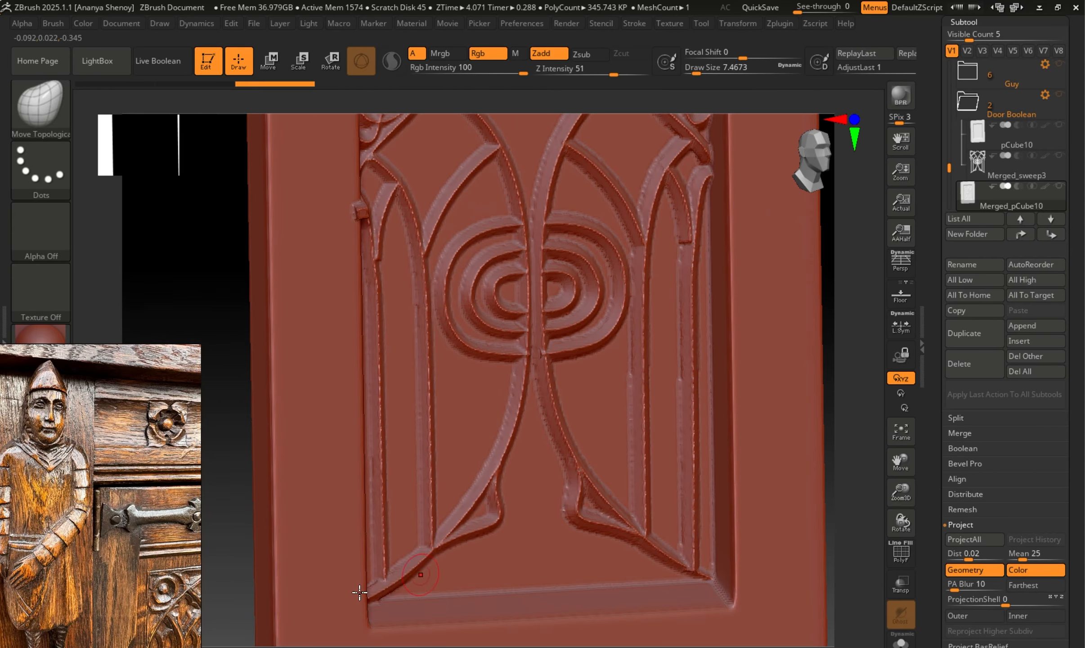
left_click_drag(177, 275, 187, 281)
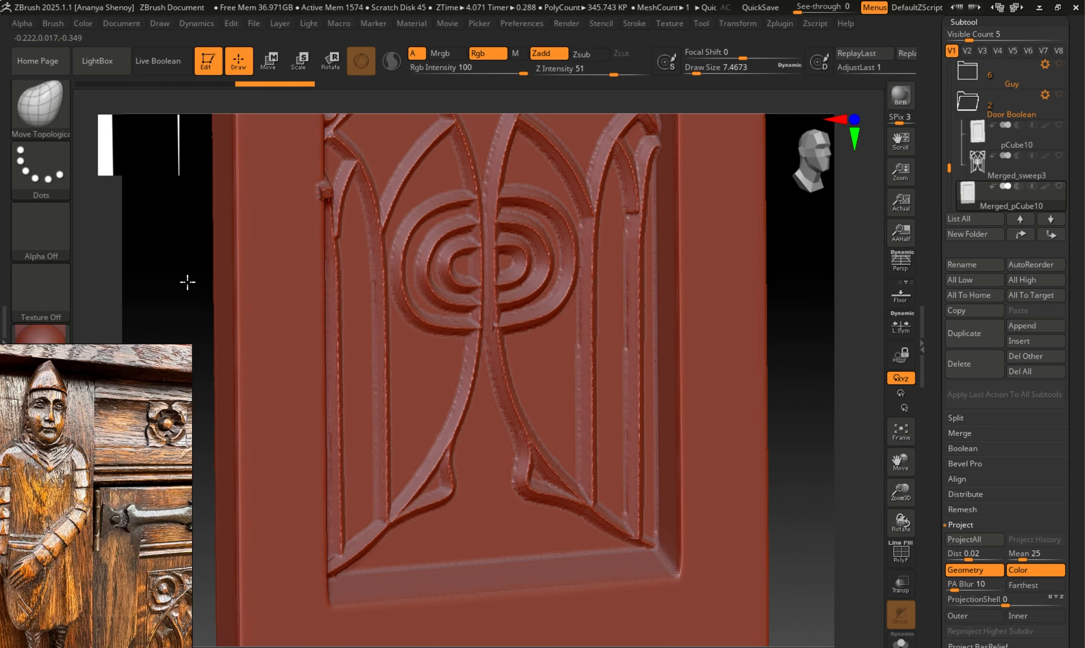
Inspect the carved figure's sleeves, belt and tunic folds from the side and the front.
left_click_drag(171, 243, 787, 342, "alt")
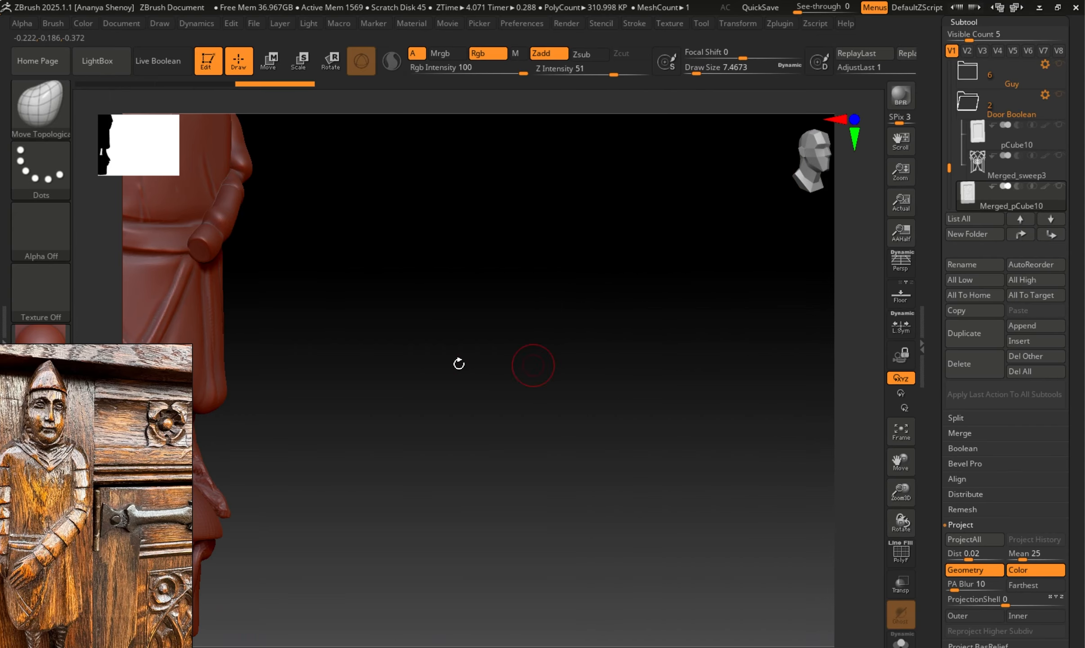
left_click_drag(445, 362, 588, 419, "alt")
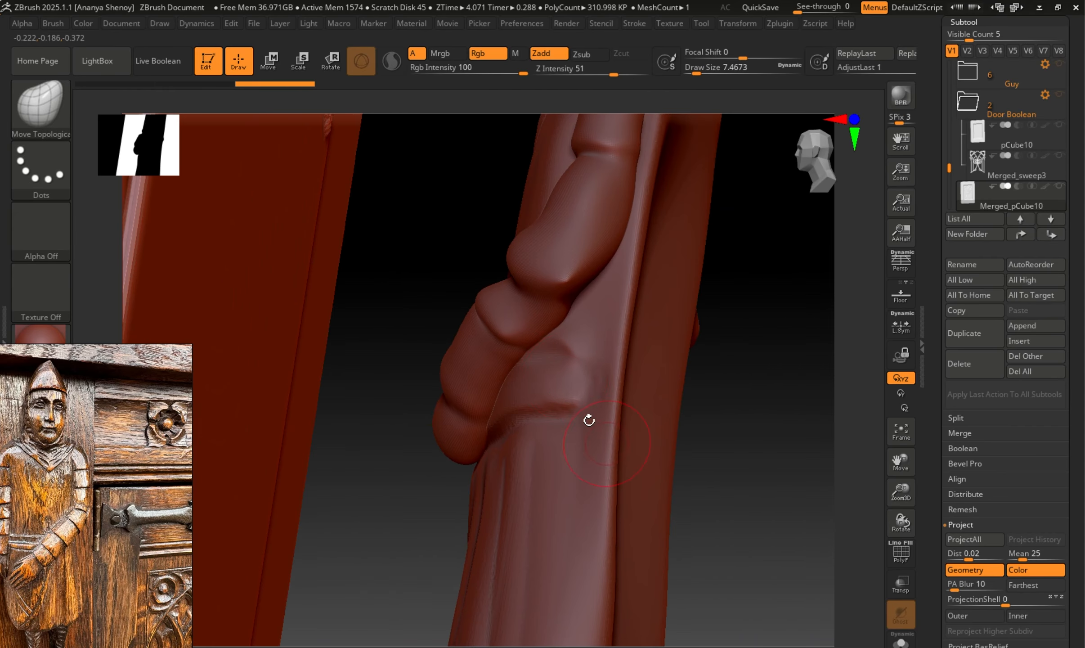
left_click_drag(521, 369, 502, 365, "shift")
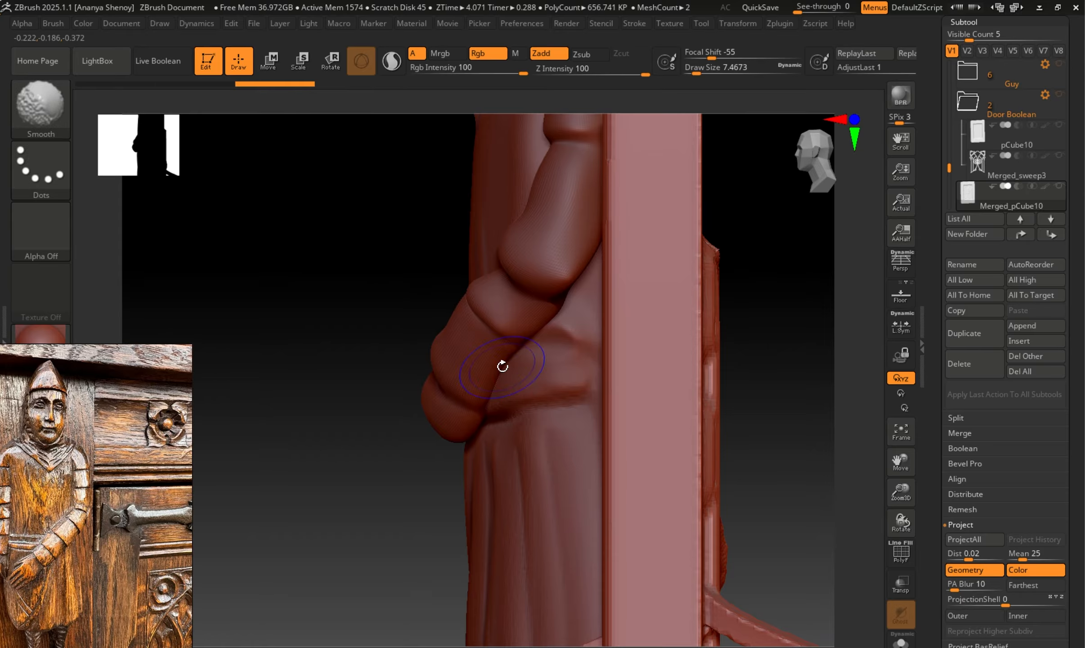
left_click_drag(817, 421, 774, 411)
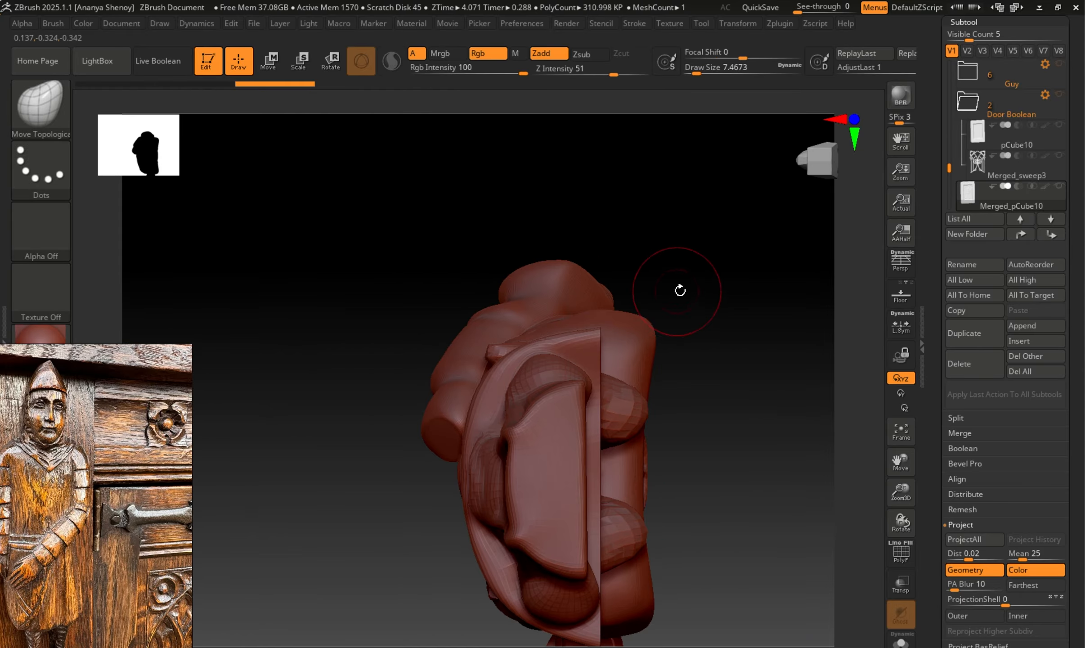
mouse_move(677, 291)
left_mouse_down()
mouse_move(714, 417)
mouse_move(690, 247)
mouse_move(686, 310)
mouse_move(541, 402)
left_mouse_up()
mouse_move(641, 531)
left_mouse_down()
mouse_move(654, 530)
mouse_move(650, 484)
left_mouse_up()
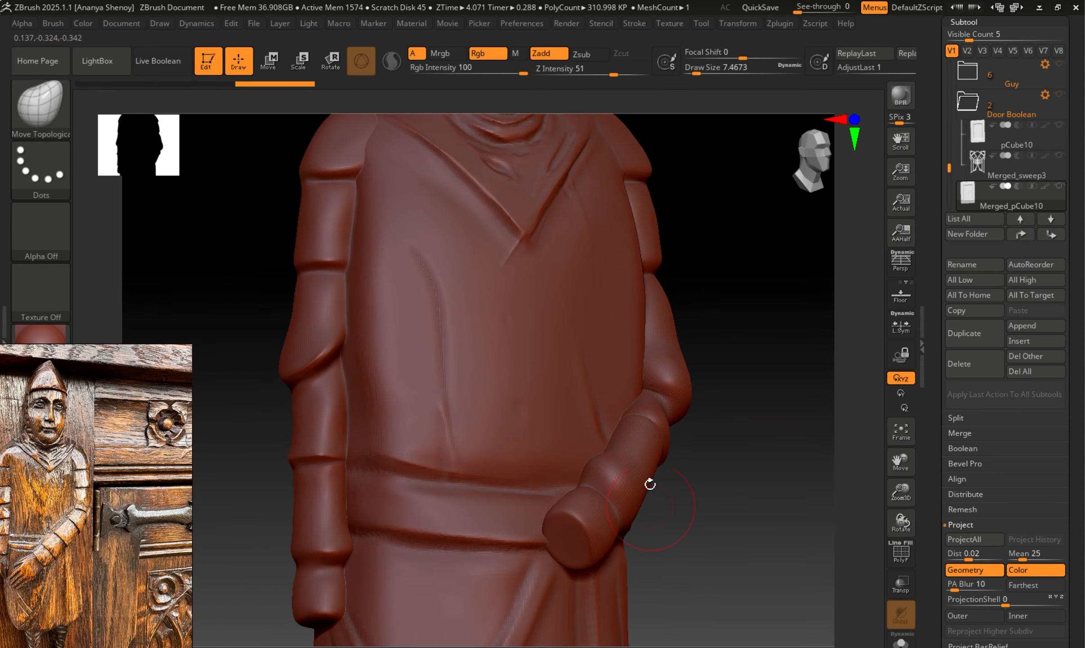
left_click_drag(724, 402, 722, 545, "alt")
Make the carved figure the active subtool and examine its polyframe topology from the head down to the legs and base.
key("shift+f")
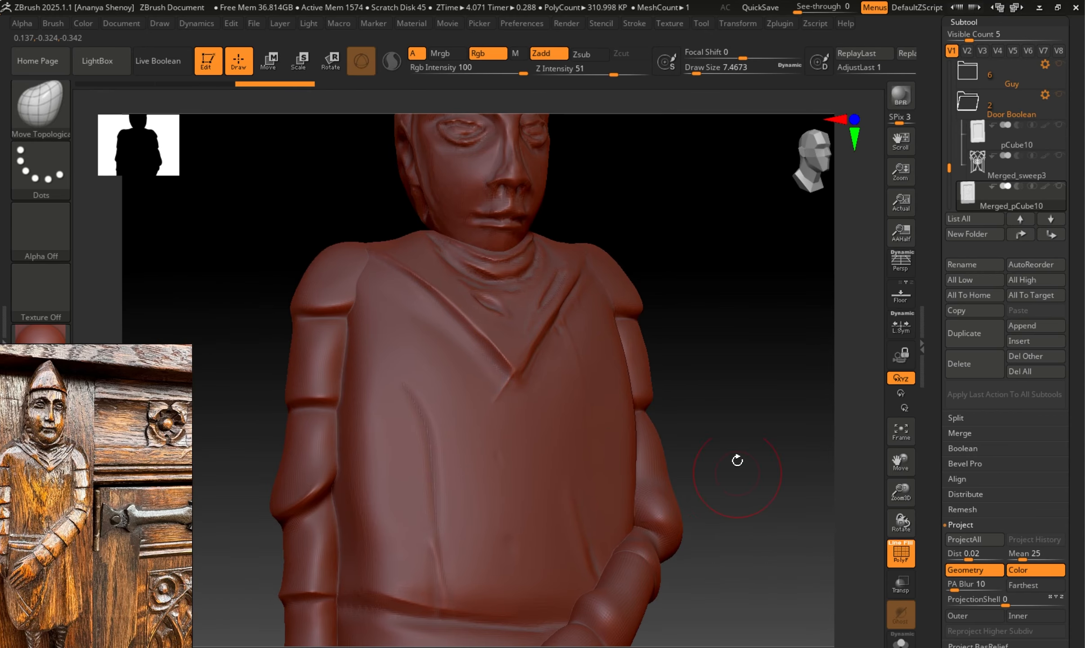
left_click(524, 388, "alt")
left_click_drag(716, 457, 743, 467, "shift")
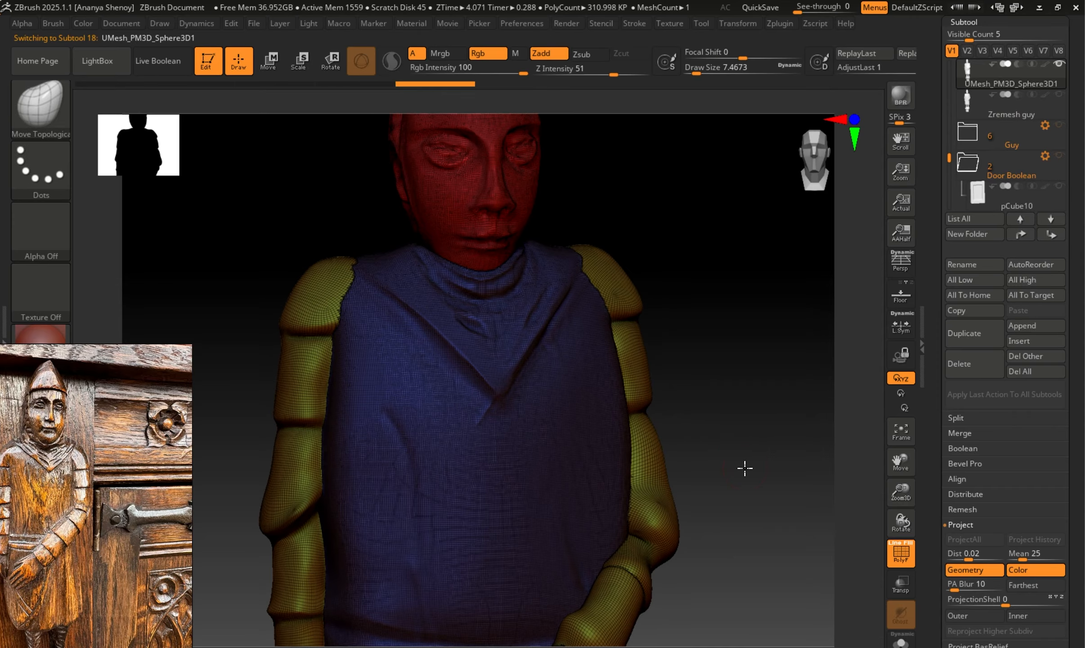
left_click_drag(731, 394, 756, 632, "alt")
left_click_drag(659, 351, 643, 369, "alt")
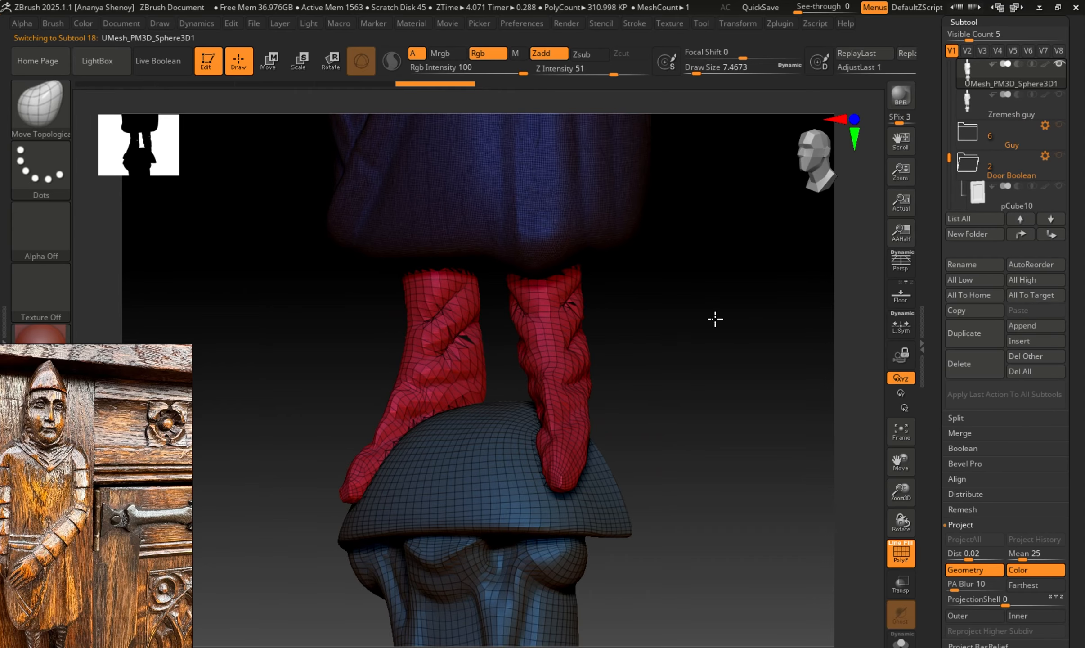
left_click_drag(682, 264, 707, 603, "alt")
left_click_drag(590, 487, 628, 294, "alt")
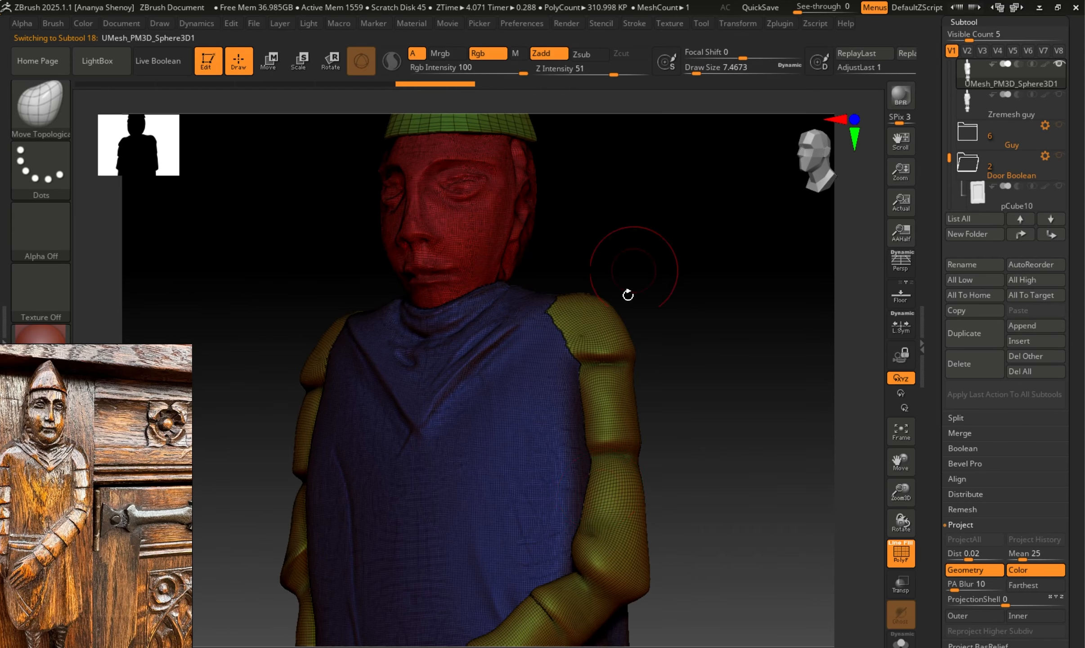
left_click_drag(700, 539, 697, 509, "alt")
Compare the figure's face, tunic and arms with the polyframe on and off, finishing with it hidden.
key("shift+f")
key("shift+f")
key("shift+f")
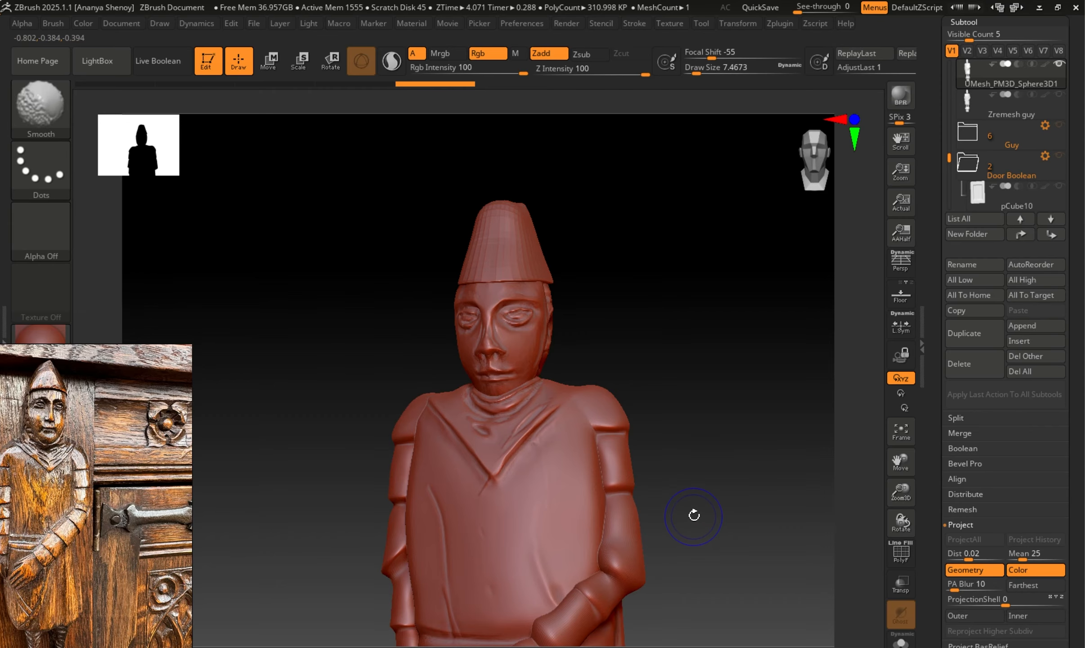
key("shift+f")
key("shift+f")
key("shift+f")
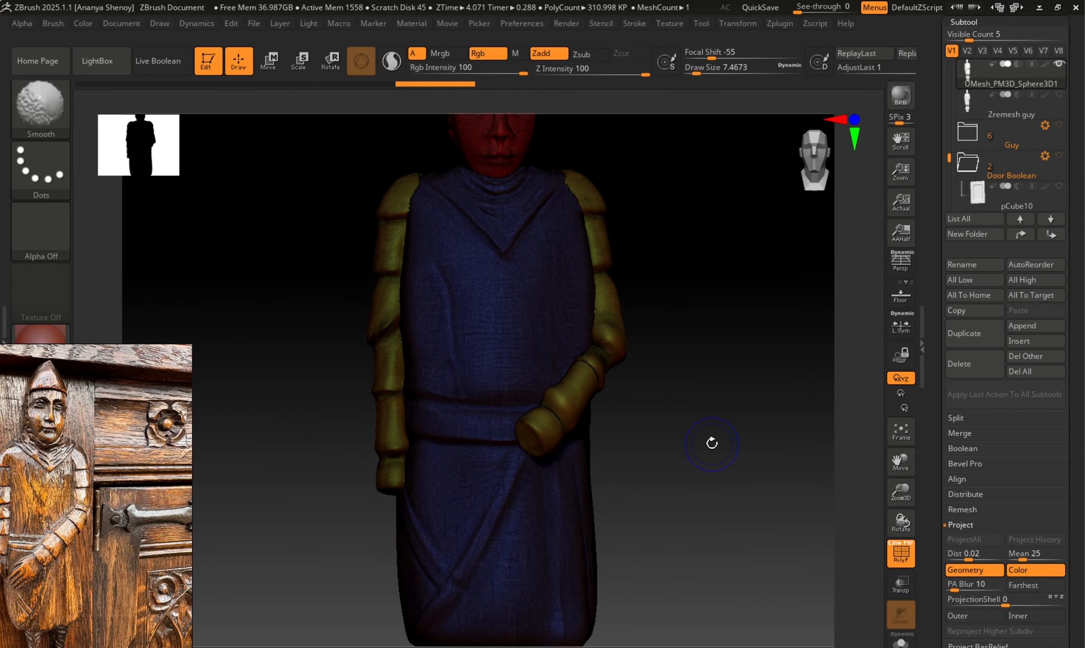
left_click_drag(711, 462, 709, 546, "alt")
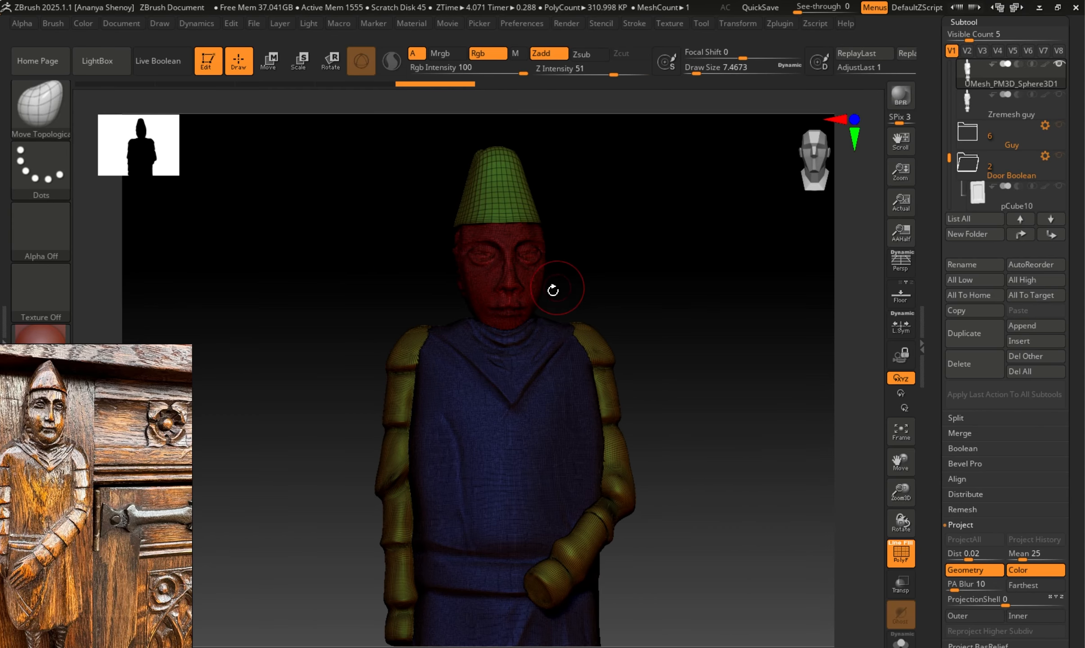
left_click_drag(763, 381, 705, 288)
key("shift+f")
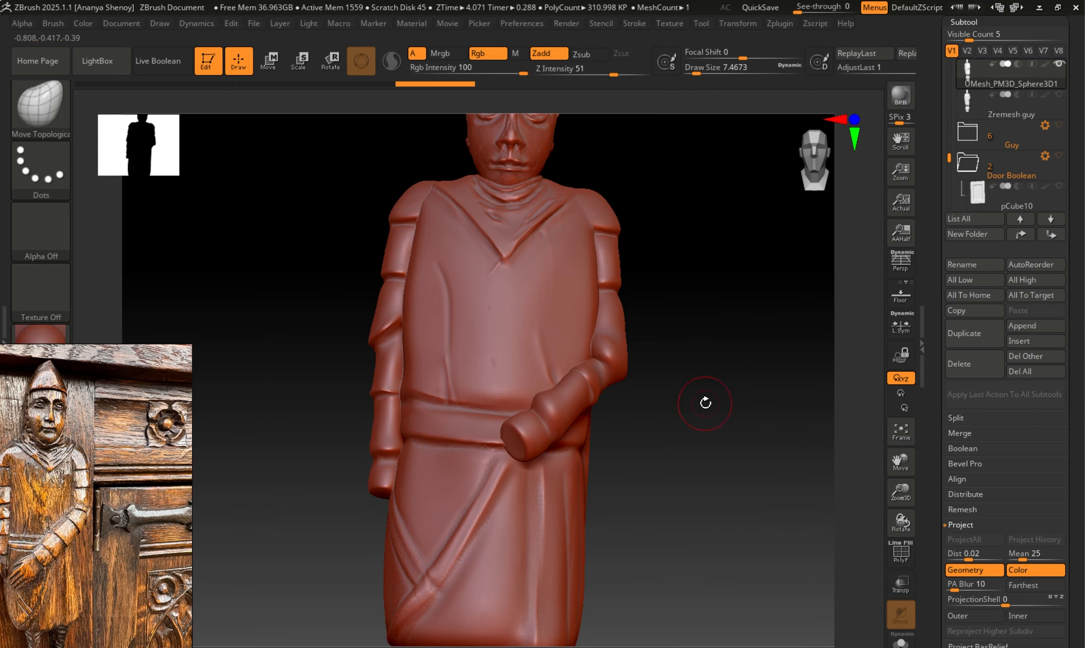
Review the whole carved figure from several angles, briefly checking the polyframe, and end on a front view.
left_click_drag(702, 400, 682, 416)
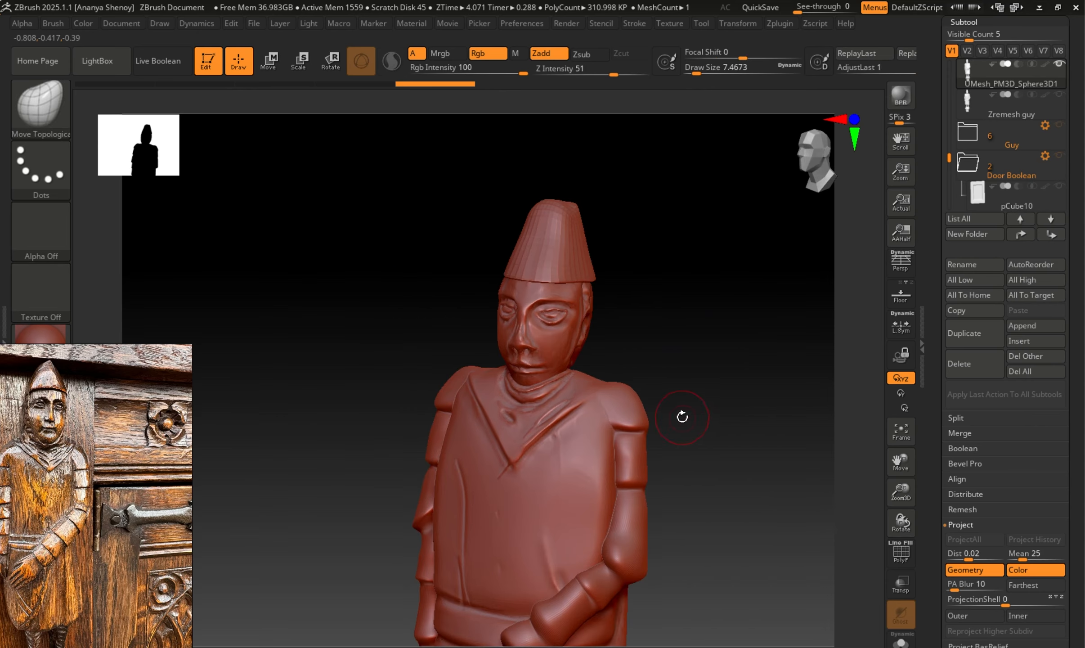
key("shift")
key("shift+f")
left_click_drag(700, 511, 716, 272, "shift")
key("shift+f")
left_click_drag(708, 482, 652, 339, "alt")
left_click_drag(630, 430, 698, 493)
left_click_drag(655, 435, 653, 467)
left_click_drag(640, 384, 706, 359)
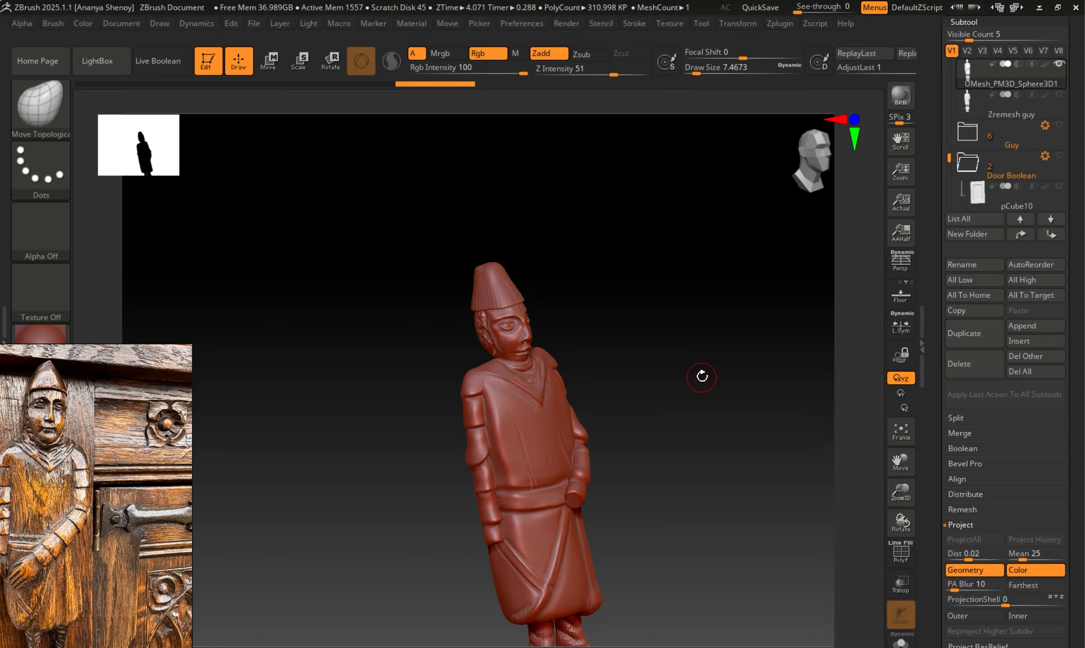
mouse_move(702, 376)
left_mouse_down()
mouse_move(683, 385)
mouse_move(670, 364)
mouse_move(636, 410)
mouse_move(649, 410)
mouse_move(658, 450)
mouse_move(679, 426)
left_mouse_up()
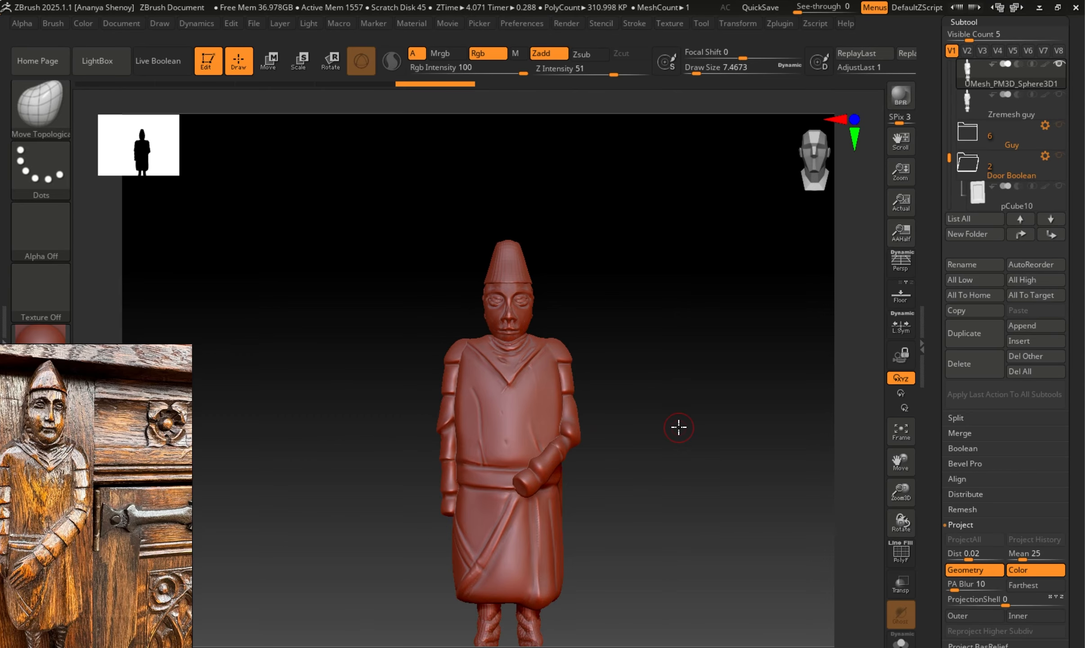